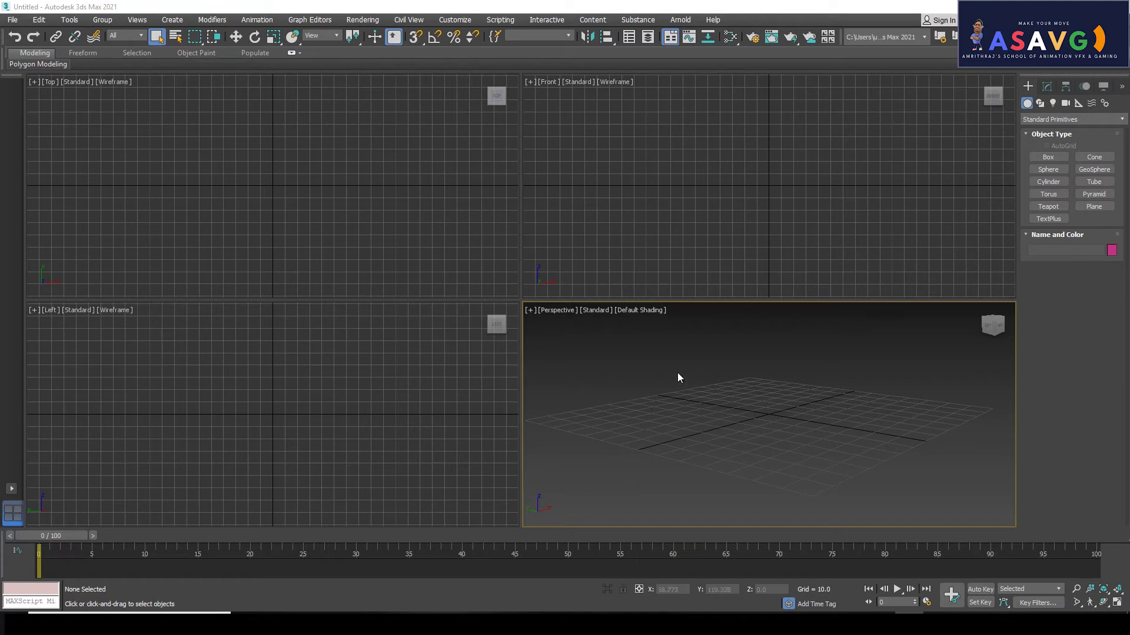
Step: Maximize the Perspective viewport with Alt+W, orbit it, and bring up the Standard Viewport Layouts
key("alt+w")
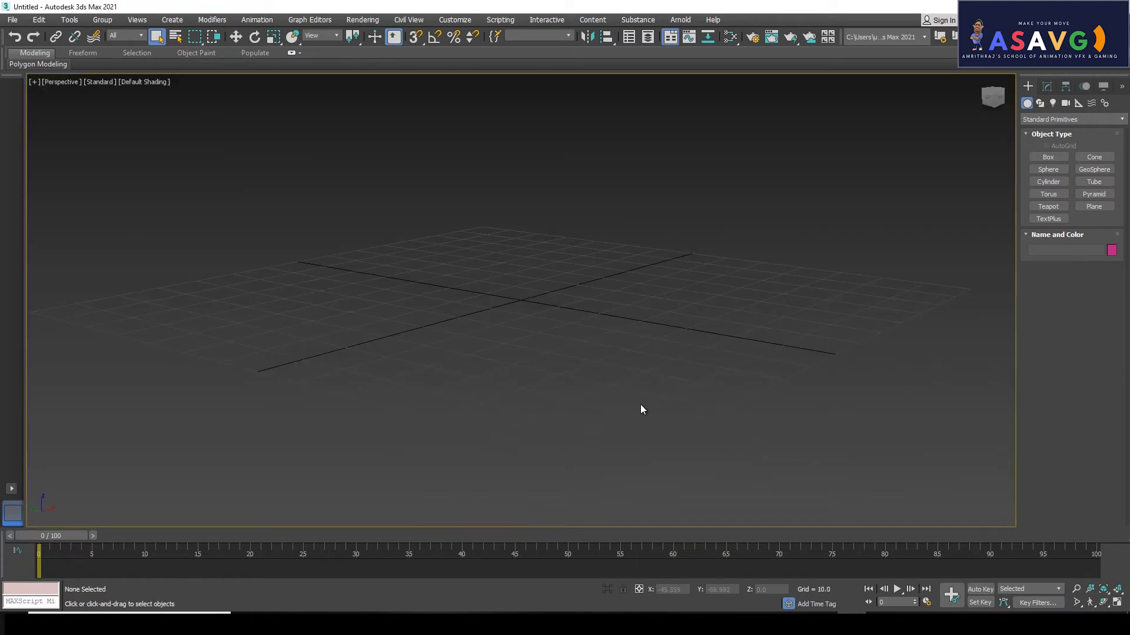
left_click_drag(615, 410, 569, 349)
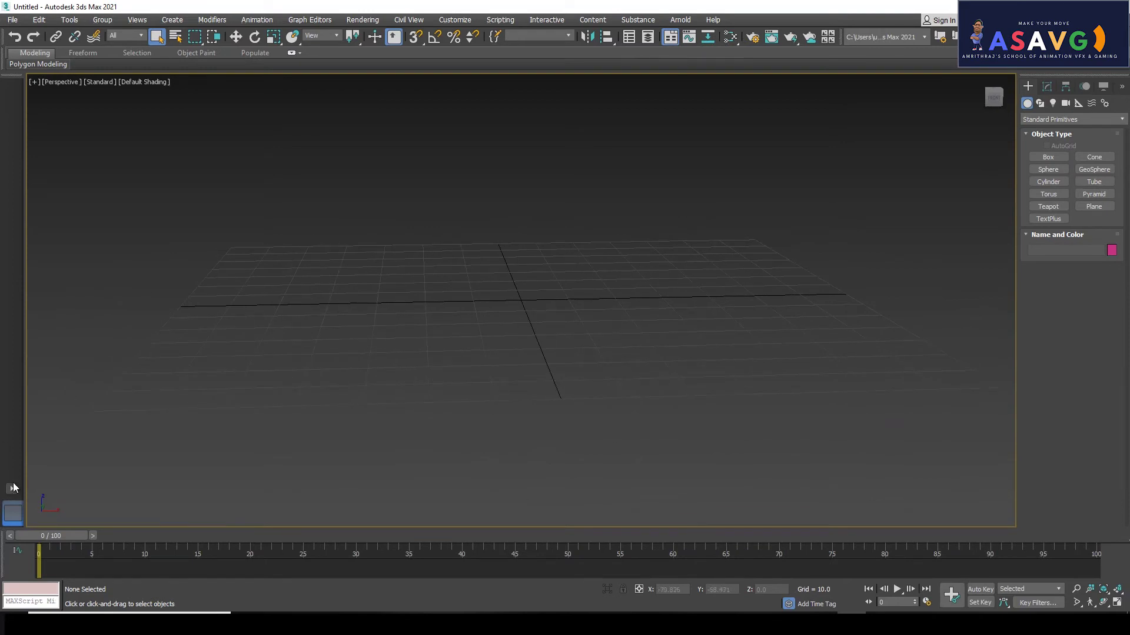
left_click(13, 491)
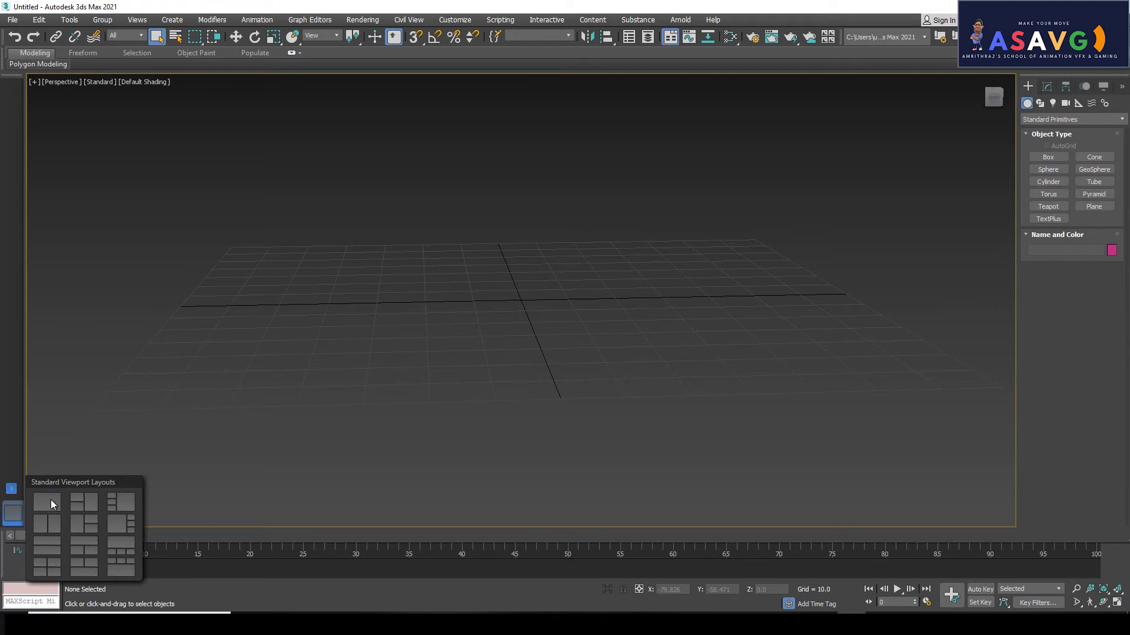
Step: Switch to the two side-by-side viewport layout, Top left and Front right, after trying a three-view layout
left_click(80, 563)
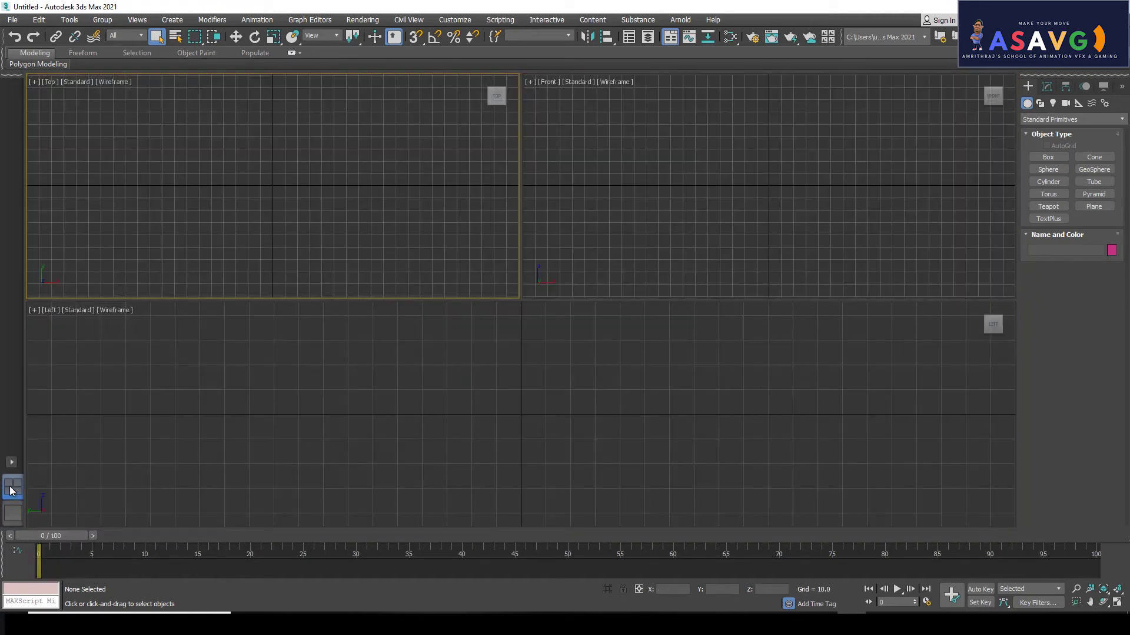
left_click(11, 463)
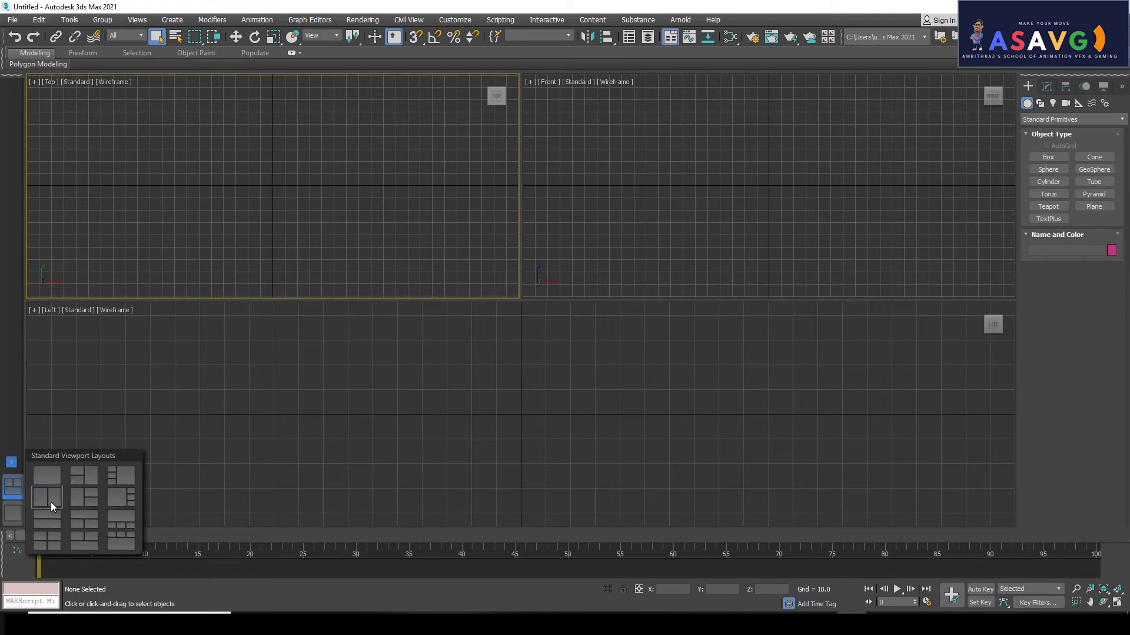
left_click(51, 502)
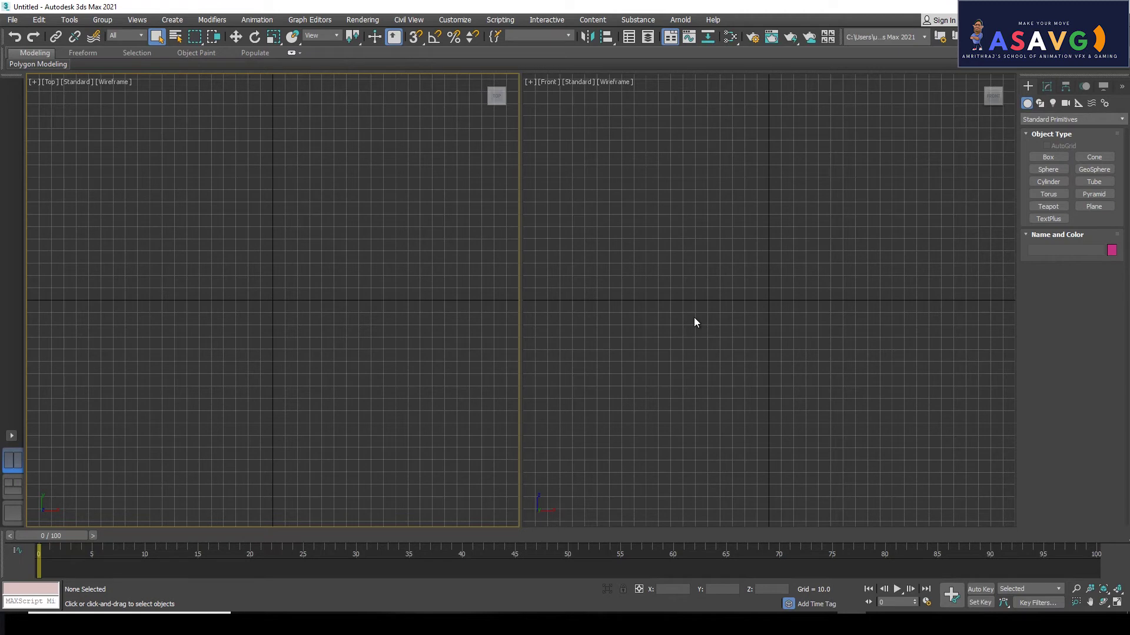
Step: Turn the right-hand Front view into Perspective and orbit it to a flatter angle over the grid
key("p")
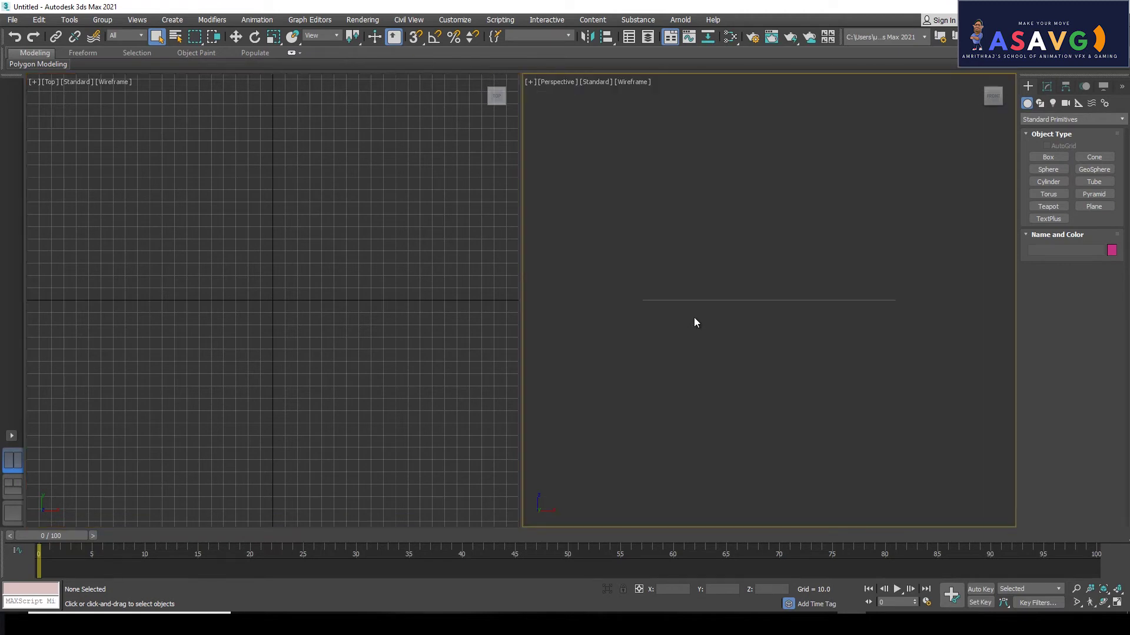
left_click_drag(716, 321, 767, 291)
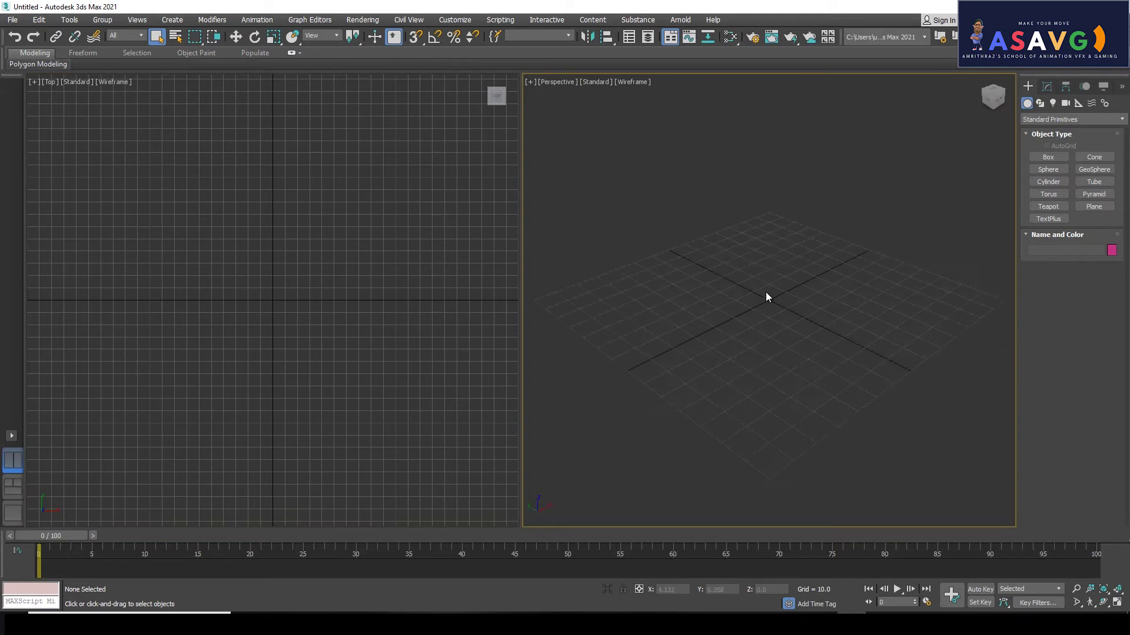
left_click_drag(843, 339, 784, 343)
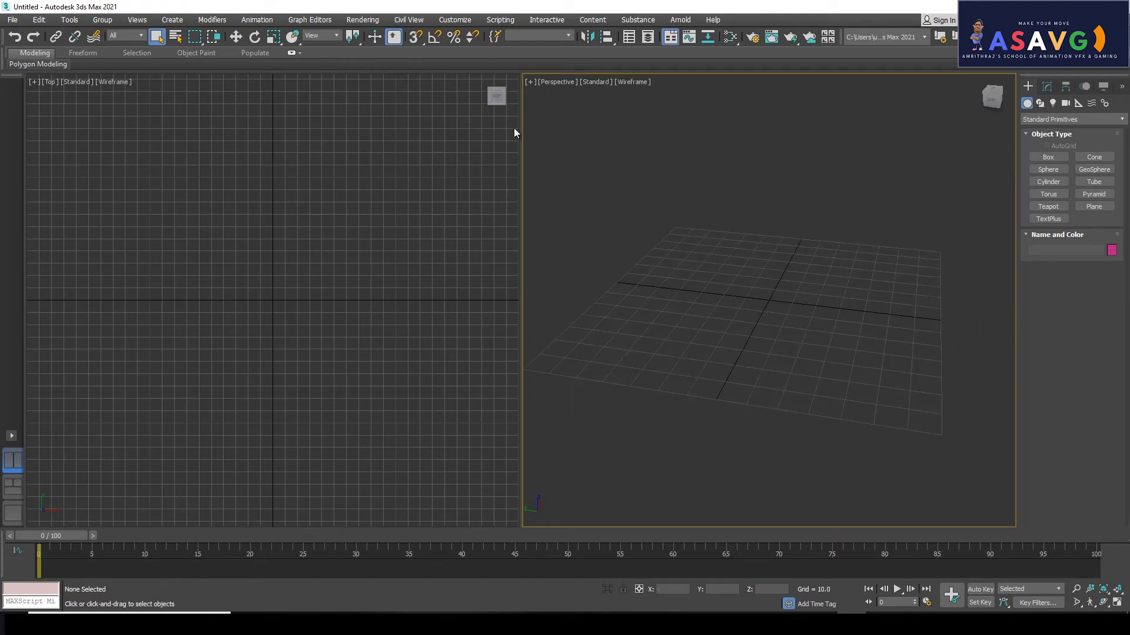
left_click(31, 83)
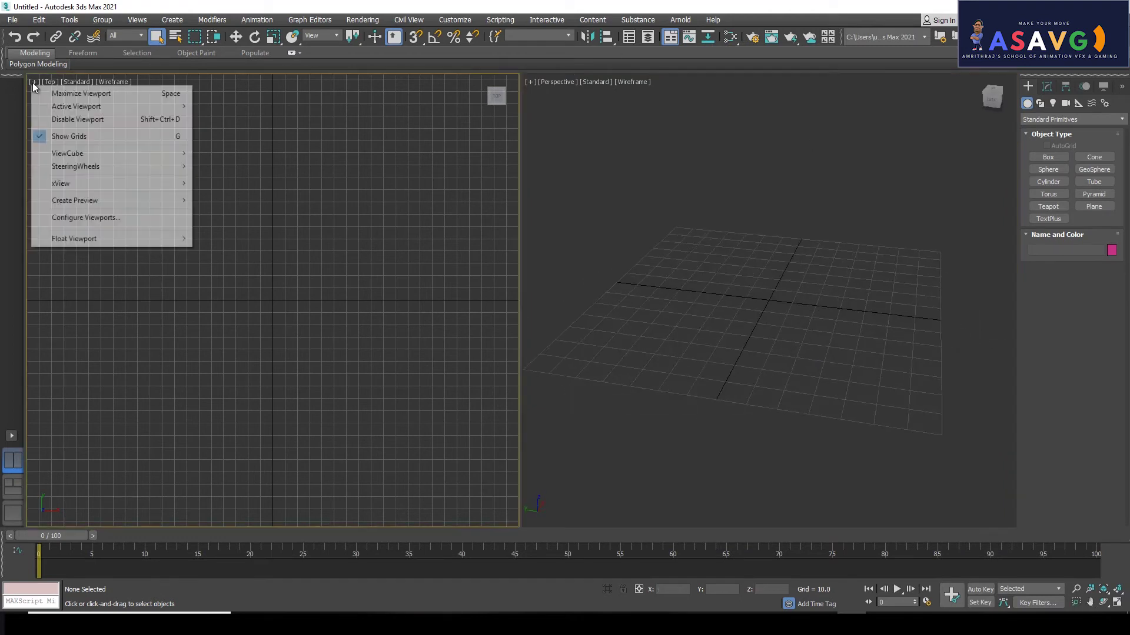
left_click(728, 271)
left_click_drag(760, 278, 733, 278)
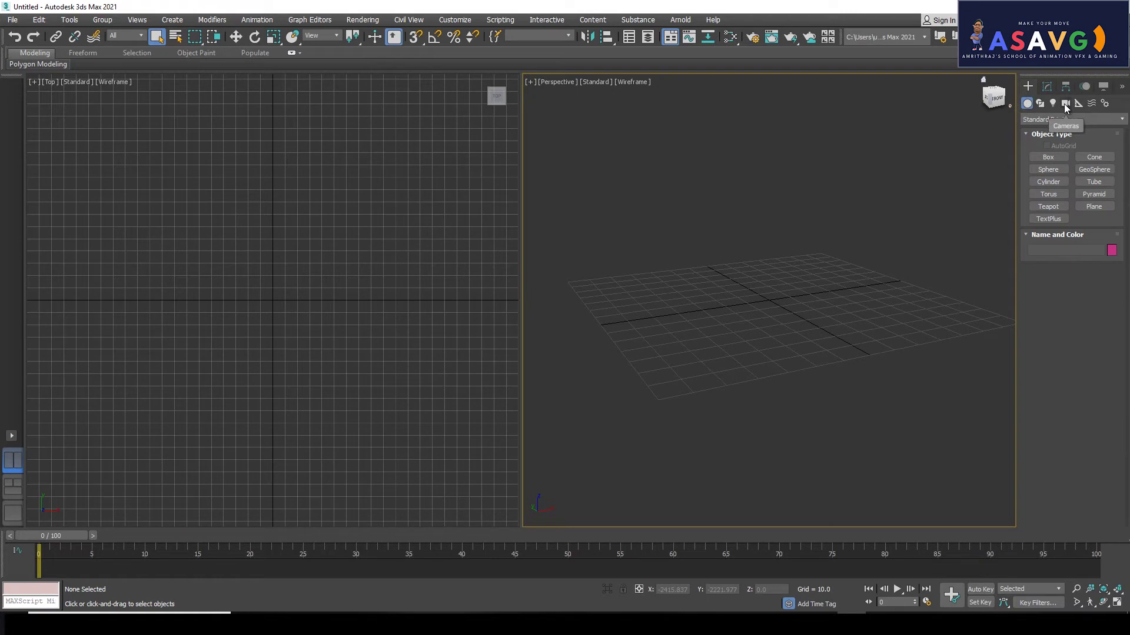
Step: Show the Cameras category in the Create panel after briefly viewing Lights
left_click(1065, 105)
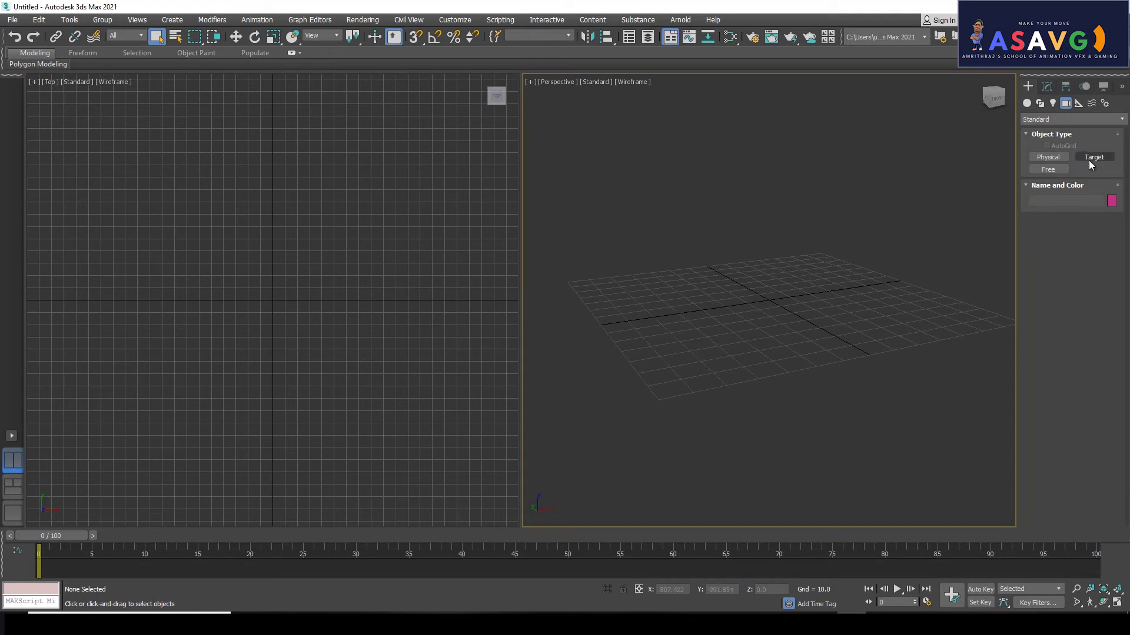
left_click(1053, 103)
left_click(1063, 107)
Step: Create a target camera, Camera001, by dragging in the Perspective view
left_click(1093, 157)
left_click_drag(737, 276, 857, 337)
left_click_drag(694, 316, 860, 305)
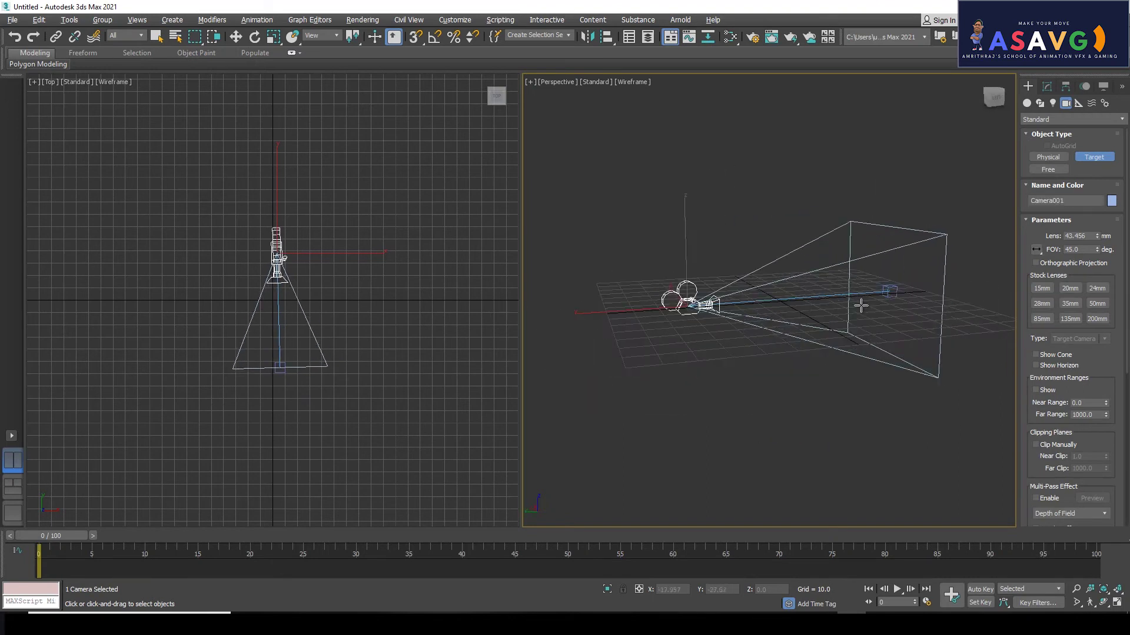
Step: Move Camera001's target farther away along Y and slide the camera along X
key("w")
left_click(889, 291)
left_click_drag(889, 290, 870, 316)
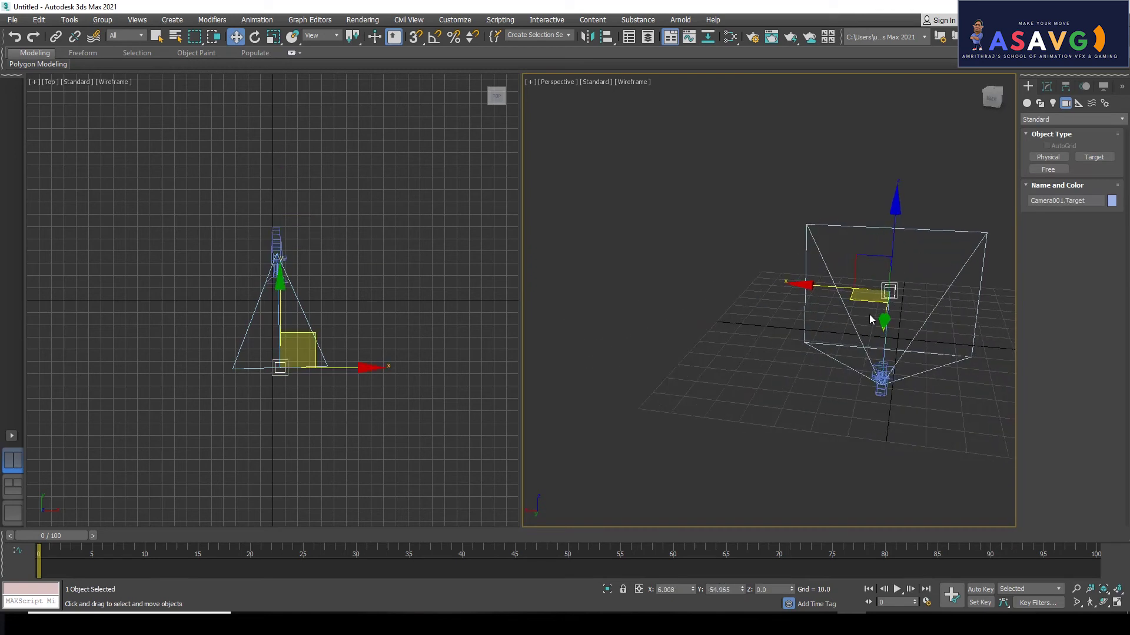
left_click_drag(884, 320, 906, 336)
left_click_drag(905, 336, 845, 340)
left_click(682, 310)
left_click_drag(682, 310, 747, 358)
left_click_drag(747, 357, 853, 379)
key("e")
Step: Move Camera001 across the ground plane and up along Z, orbiting the Perspective view
key("w")
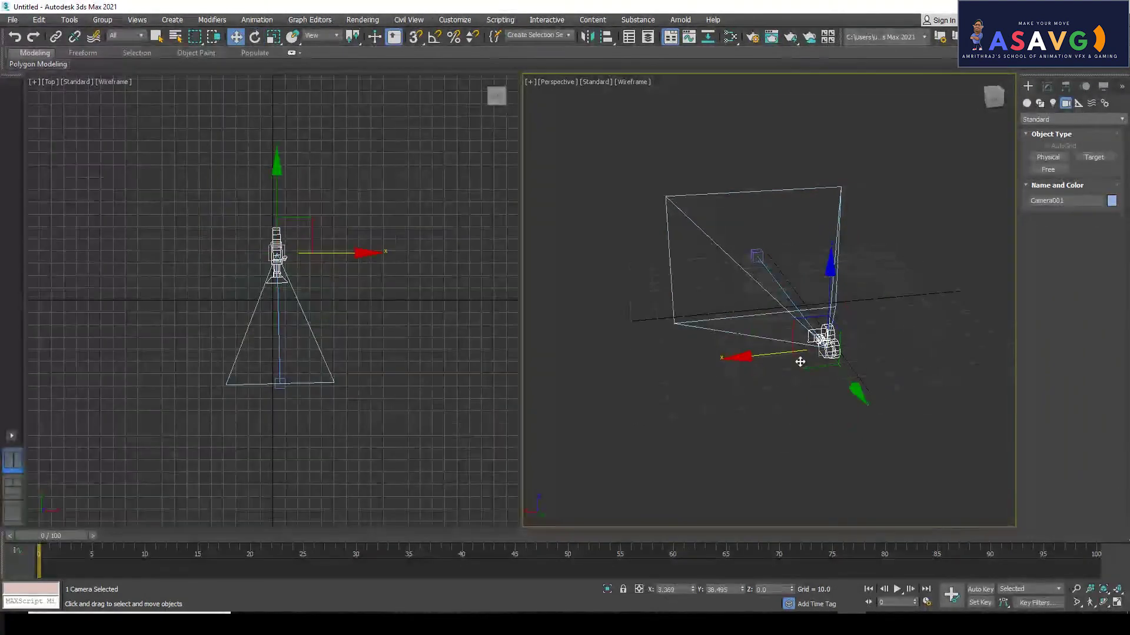
left_click_drag(742, 355, 743, 342)
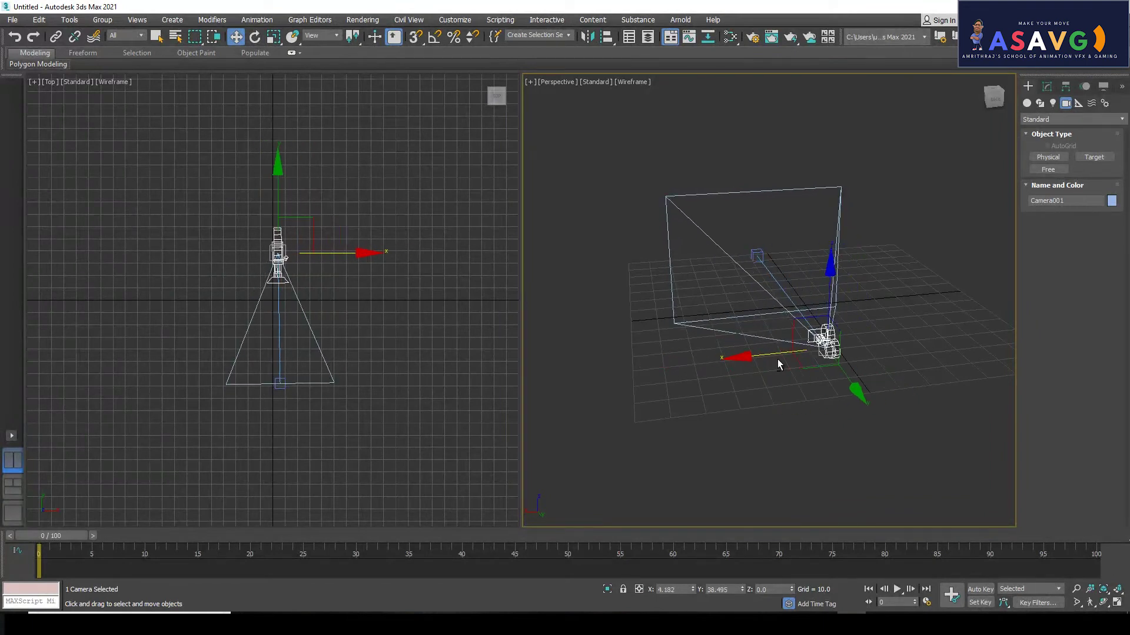
left_click_drag(829, 278, 839, 272)
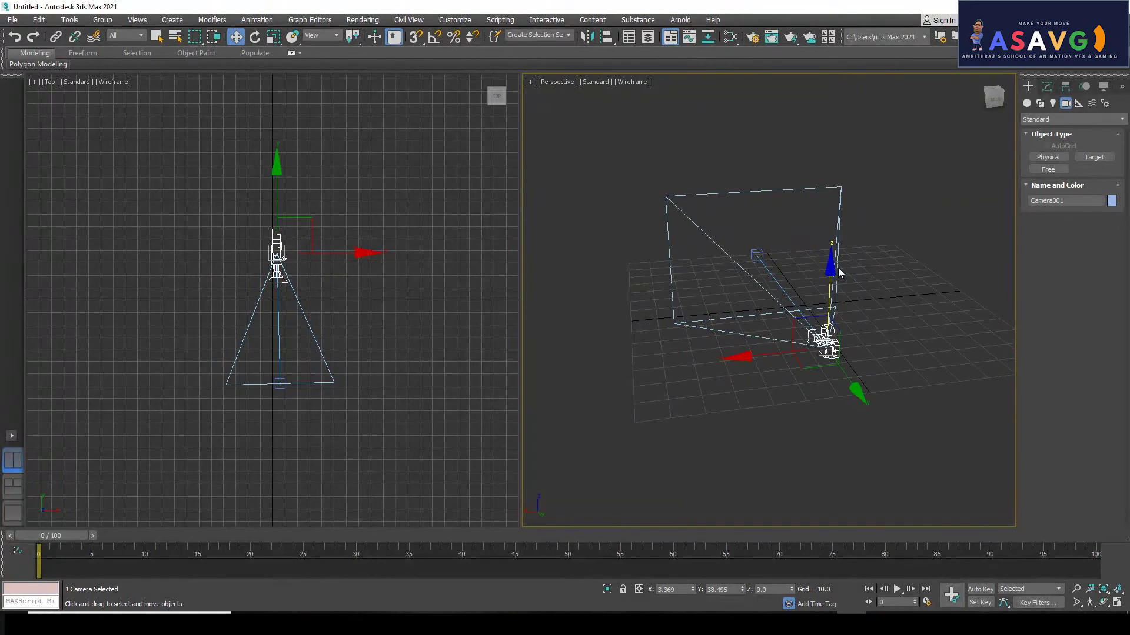
left_click_drag(726, 365, 799, 358)
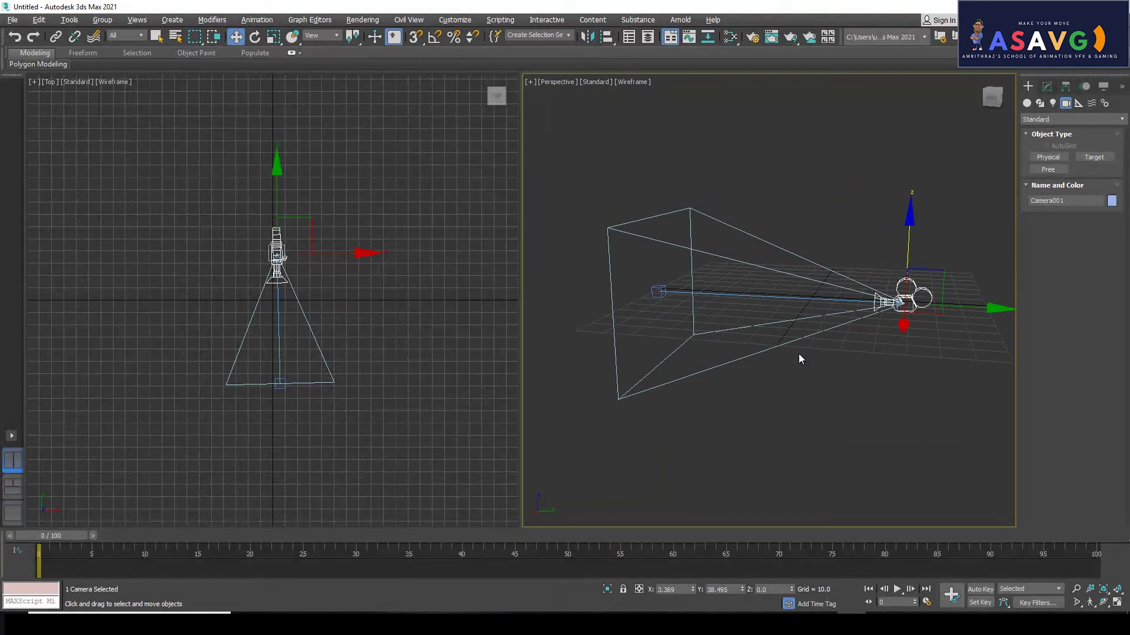
left_click(1028, 86)
Step: Create a box, Box001, on the grid and move it along negative Y
left_click(1026, 104)
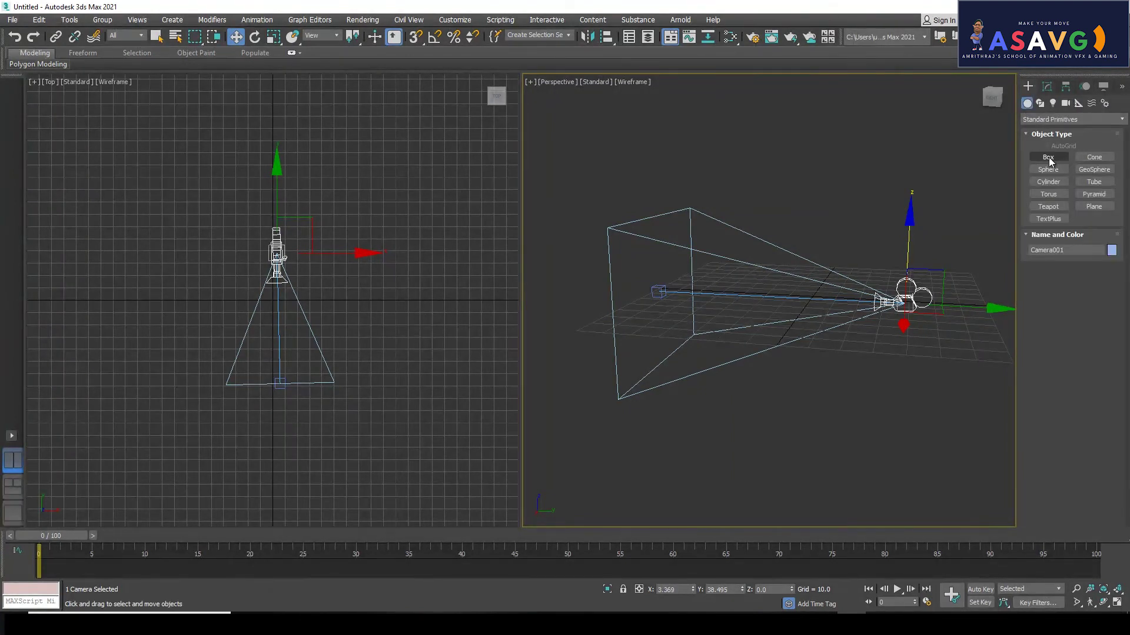
left_click(1049, 157)
left_click_drag(626, 290, 653, 324)
left_click(652, 268)
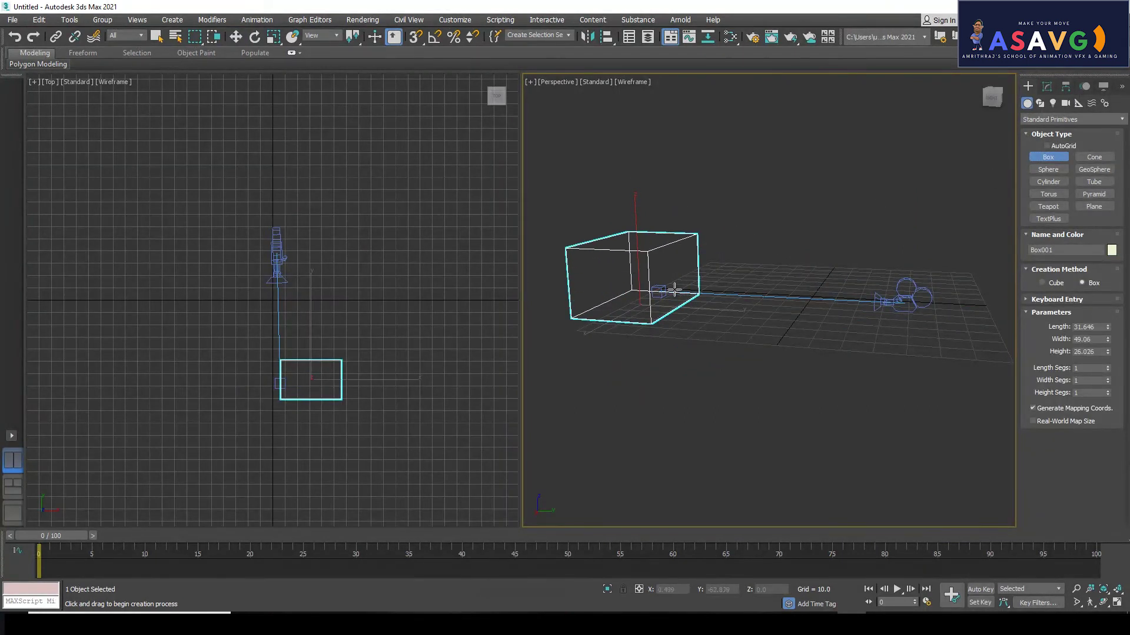
left_click_drag(674, 289, 686, 292)
key("w")
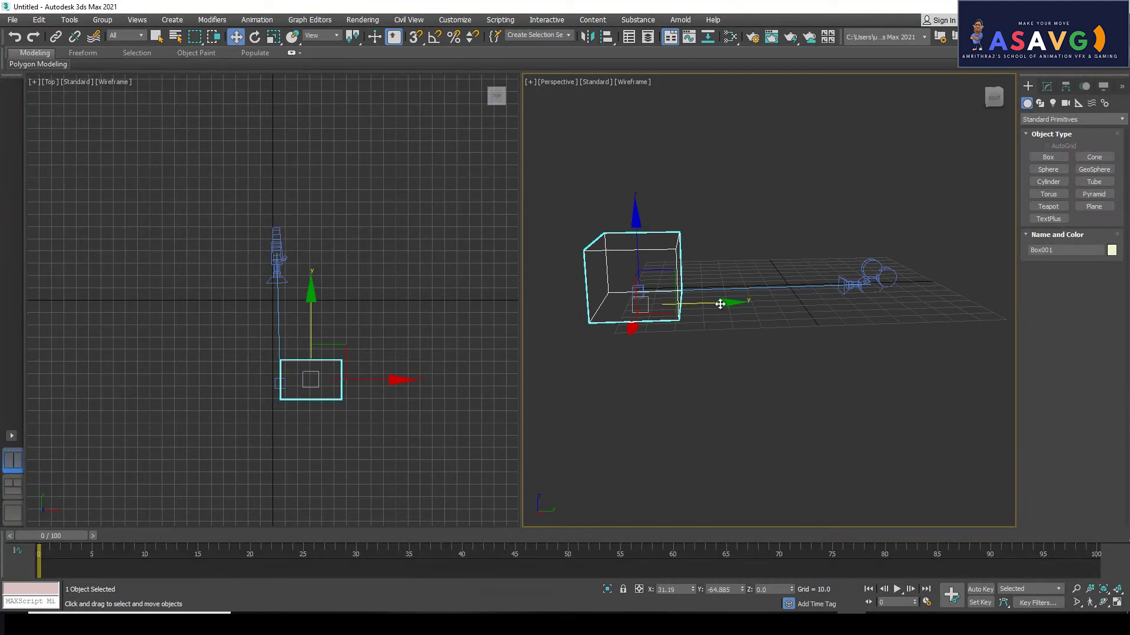
left_click_drag(720, 304, 641, 299)
Step: Set the Perspective viewport to Default Shading
scroll("up", 3)
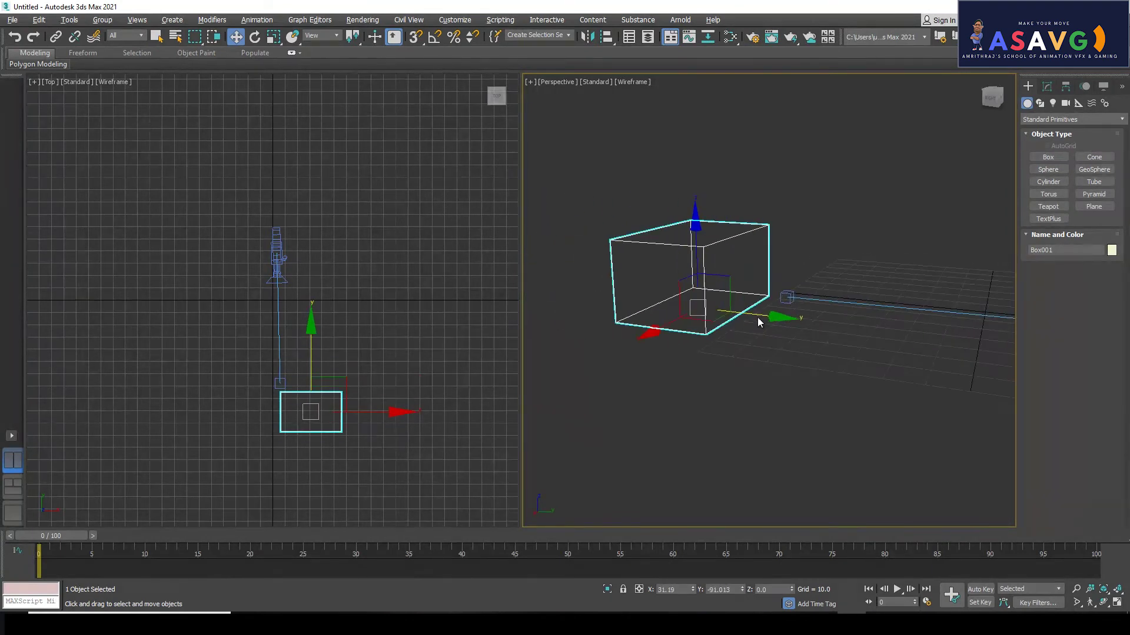
left_click(643, 83)
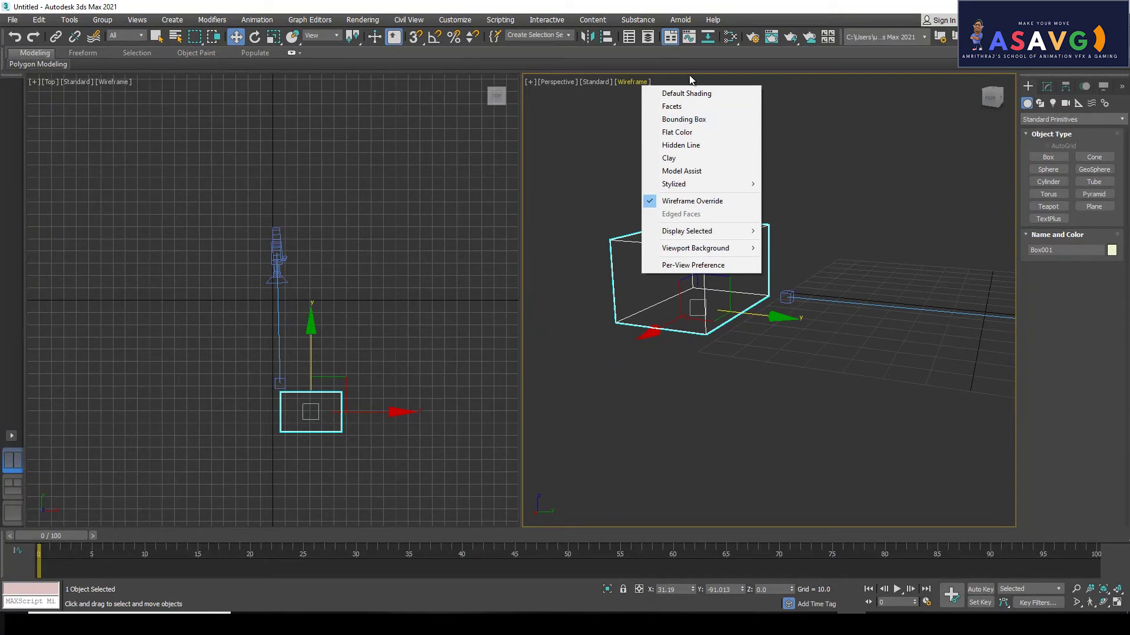
left_click(682, 93)
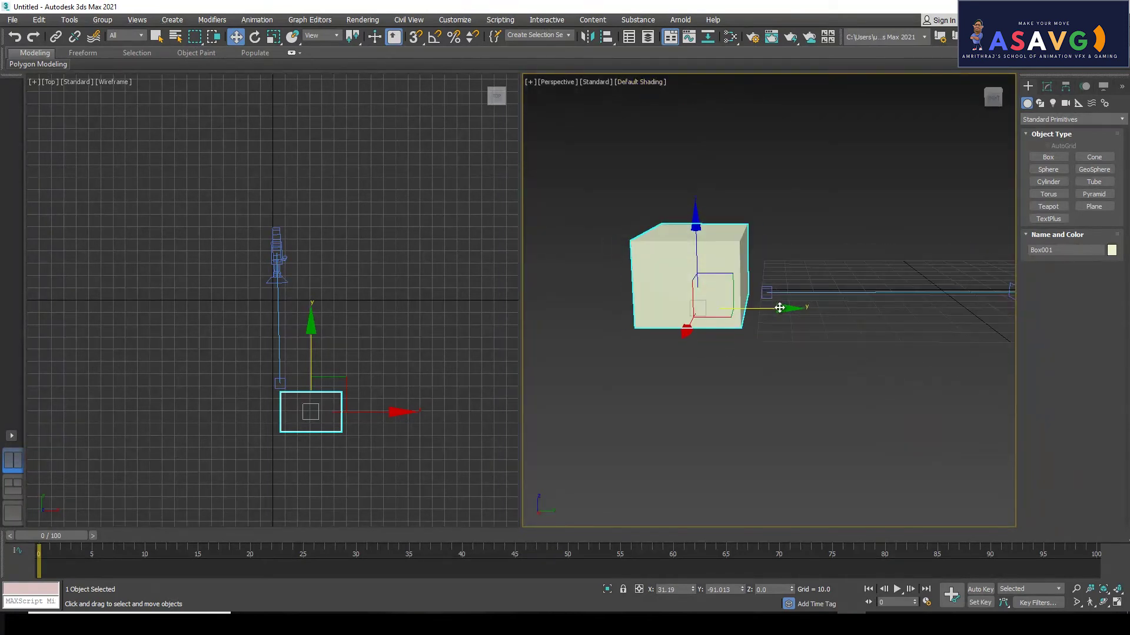
Step: Nudge Box001 along Y and negative X, then raise Camera001 along Z
left_click_drag(780, 307, 792, 308)
left_click_drag(792, 308, 647, 308)
left_click_drag(647, 308, 688, 309)
left_click_drag(689, 309, 723, 313)
left_click(947, 292)
left_click_drag(942, 253, 948, 202)
Step: Rotate Camera001 to re-aim its view toward the box
key("e")
left_click_drag(935, 255, 945, 285)
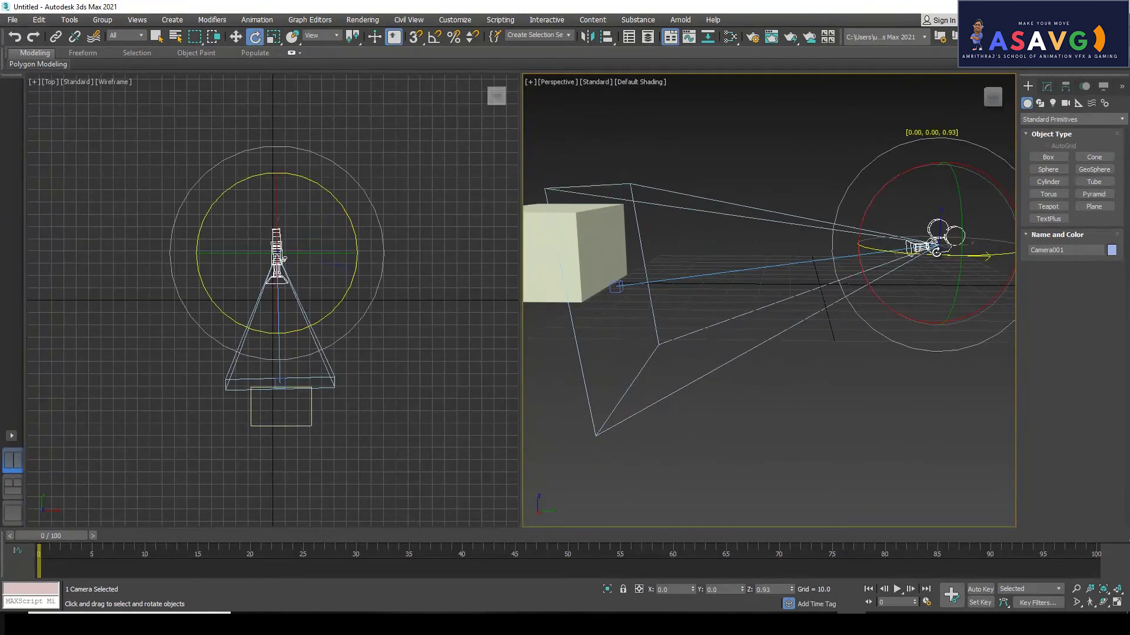
left_click_drag(908, 250, 1028, 269)
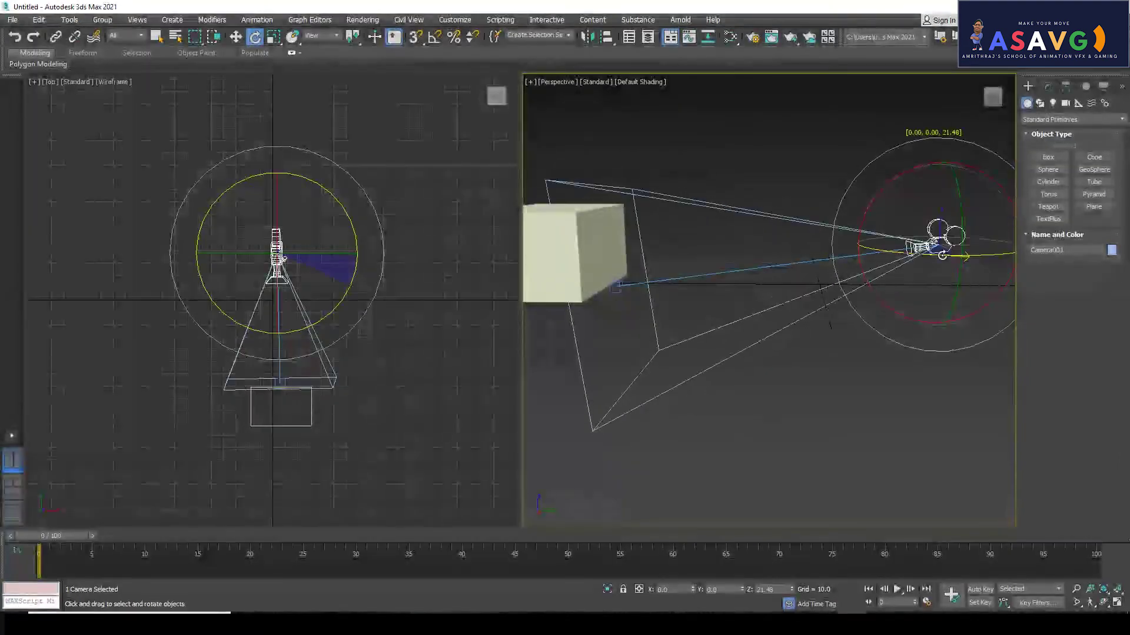
left_click_drag(1000, 271, 861, 235)
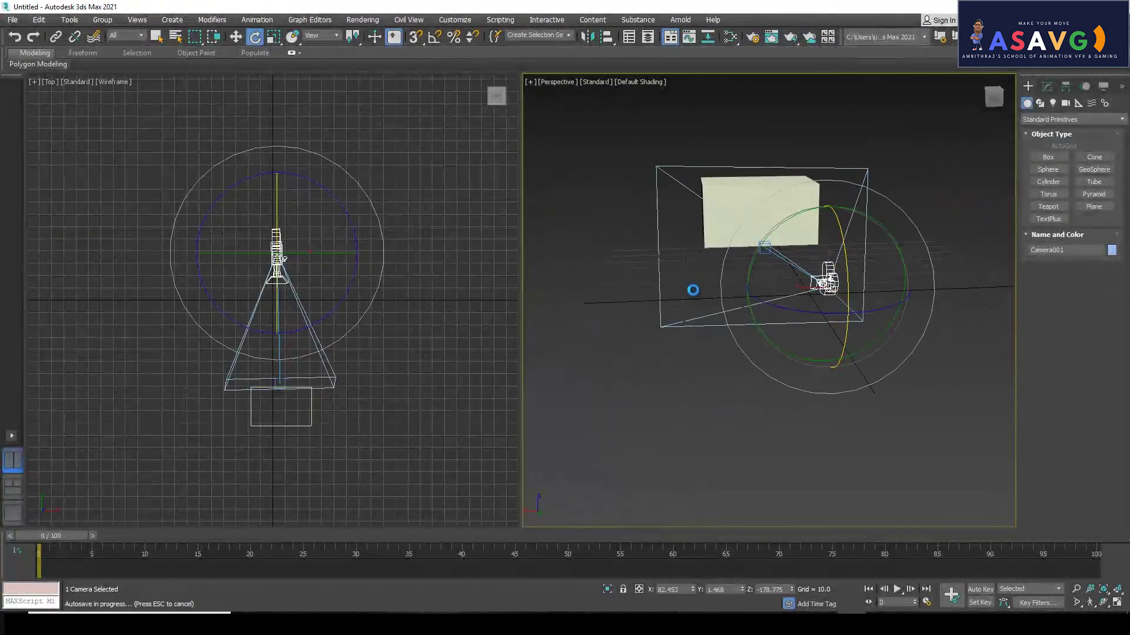
left_click_drag(693, 290, 703, 308)
Step: Raise Camera001.Target on Z to about 16.9, level with the box
key("w")
left_click(618, 287)
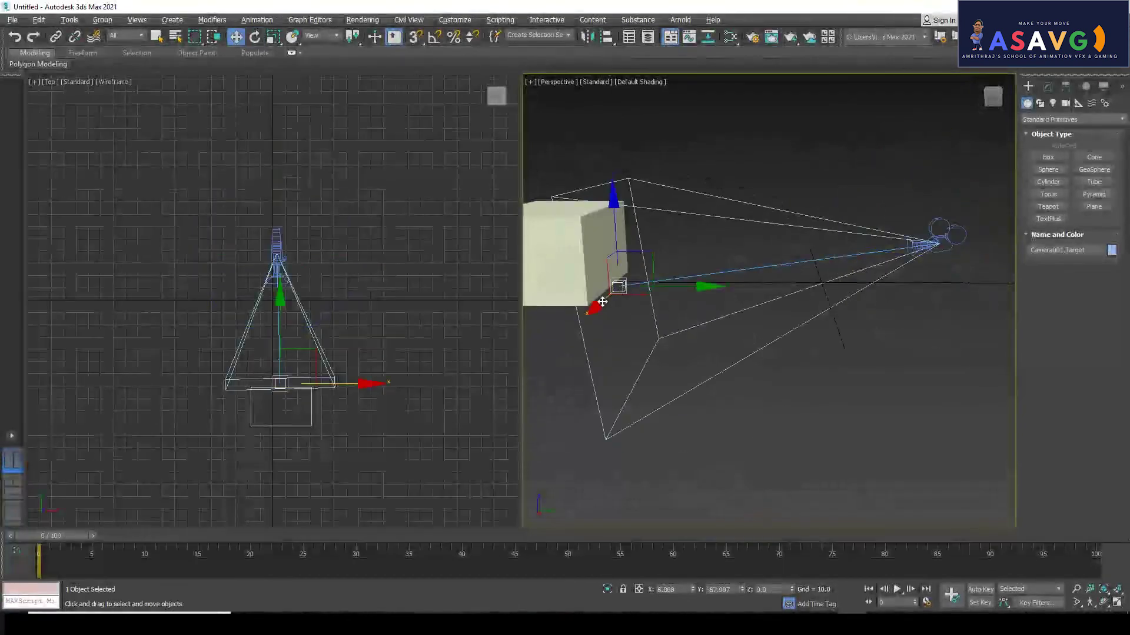
left_click_drag(618, 287, 741, 237)
left_click_drag(719, 200, 719, 133)
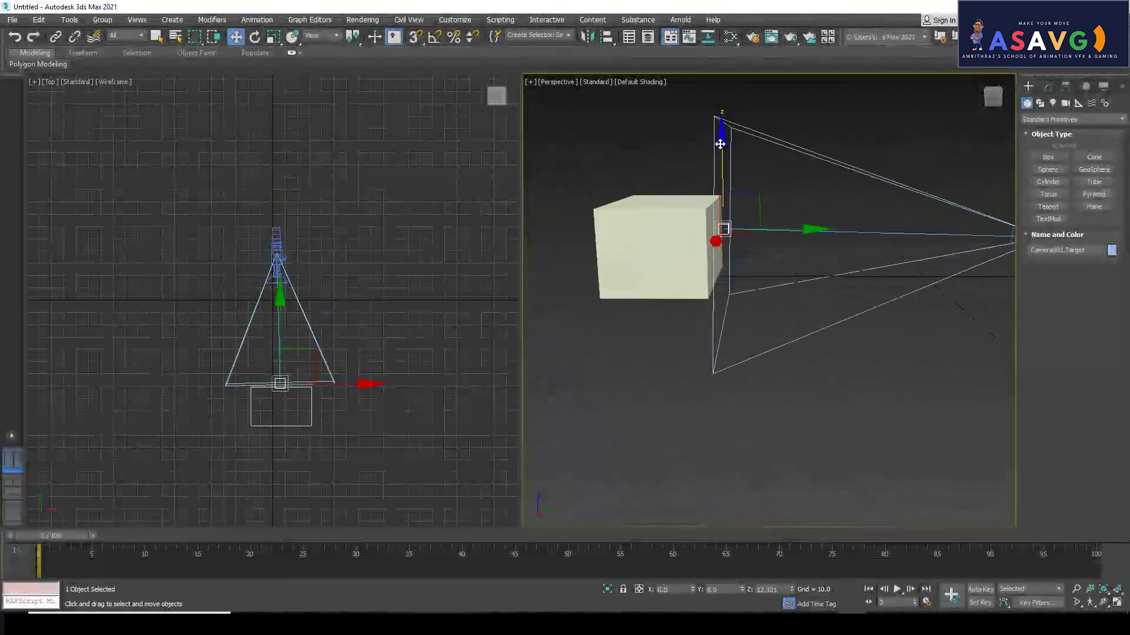
left_click_drag(852, 316, 764, 310)
key("alt+w")
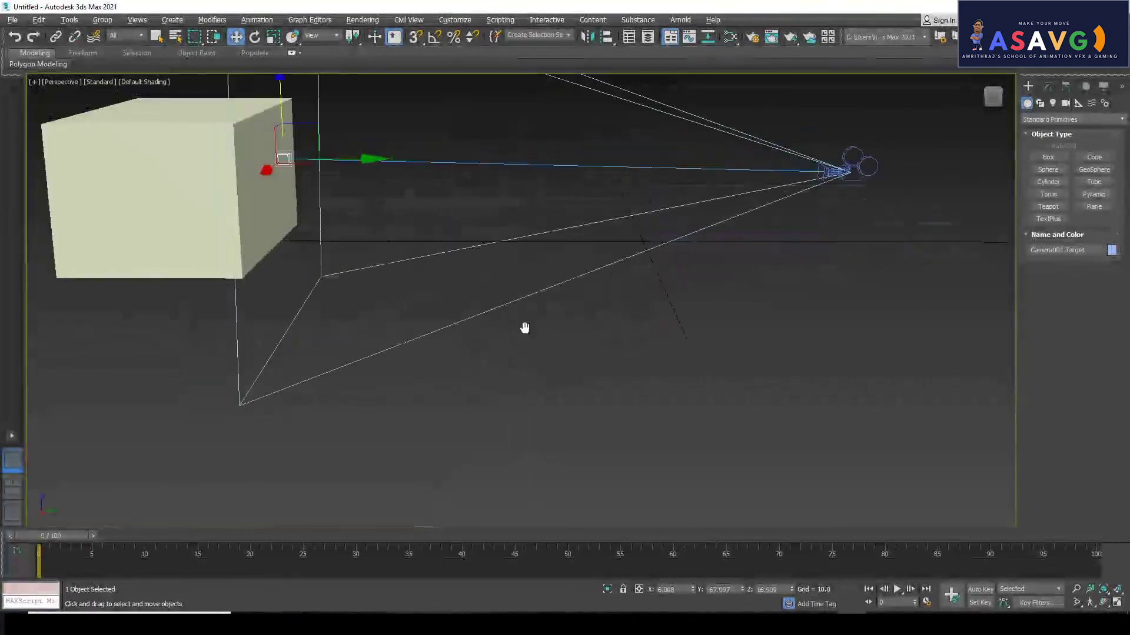
left_click_drag(524, 328, 610, 338)
scroll("up", 3)
left_click_drag(710, 337, 718, 353)
Step: Select the camera and maximize the Top viewport, panning to centre it
left_click(820, 272)
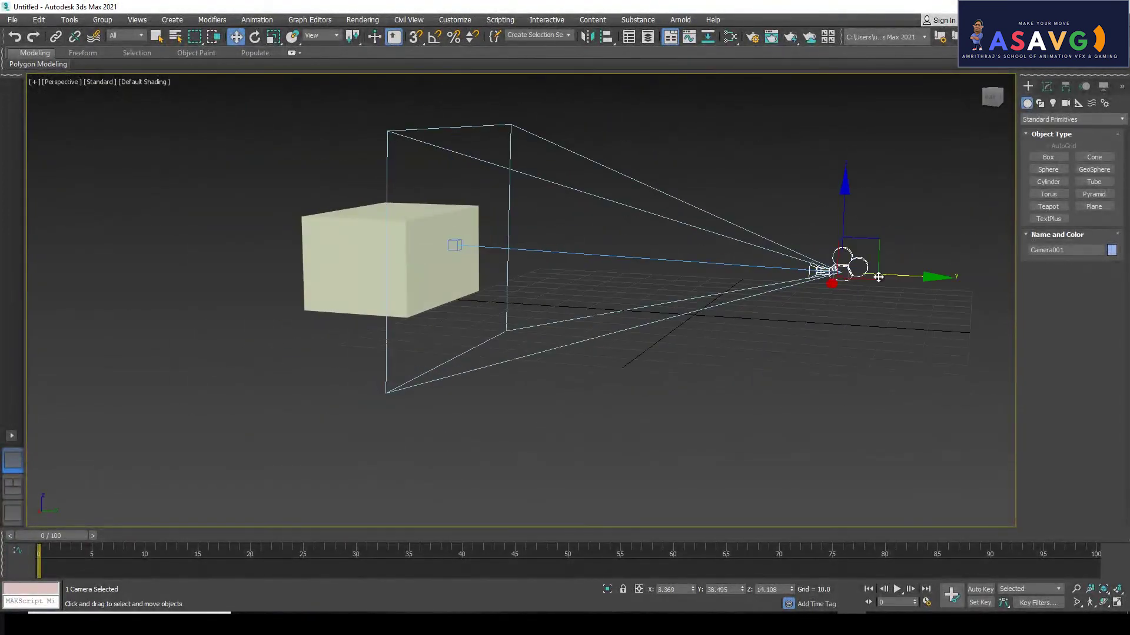
key("alt+w")
key("alt+w")
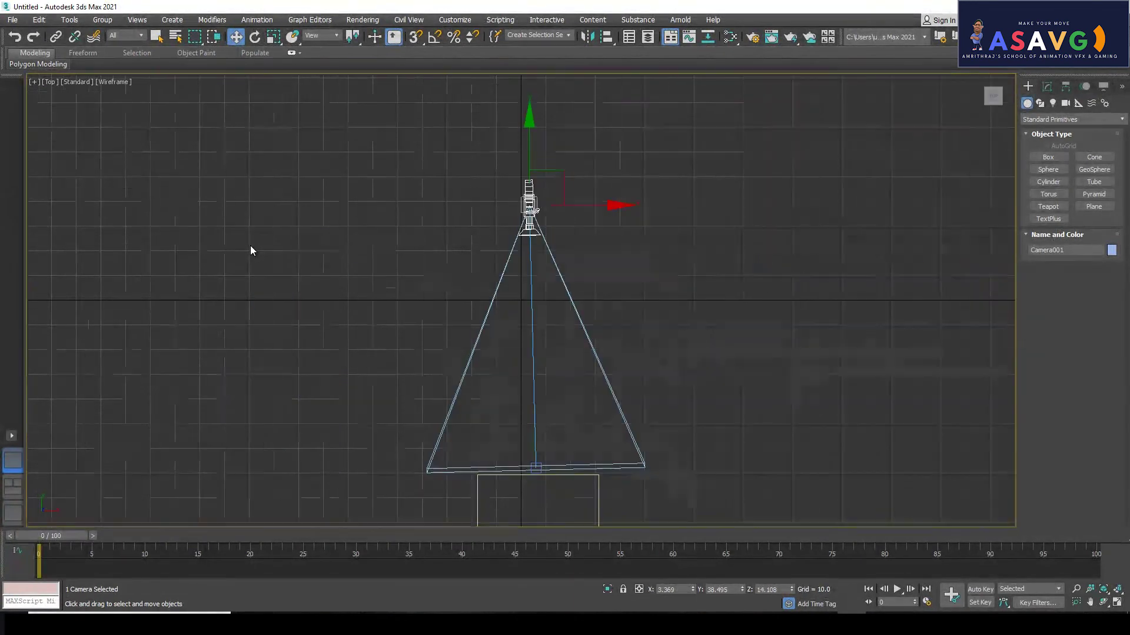
scroll("down", 3)
left_click_drag(580, 308, 529, 297)
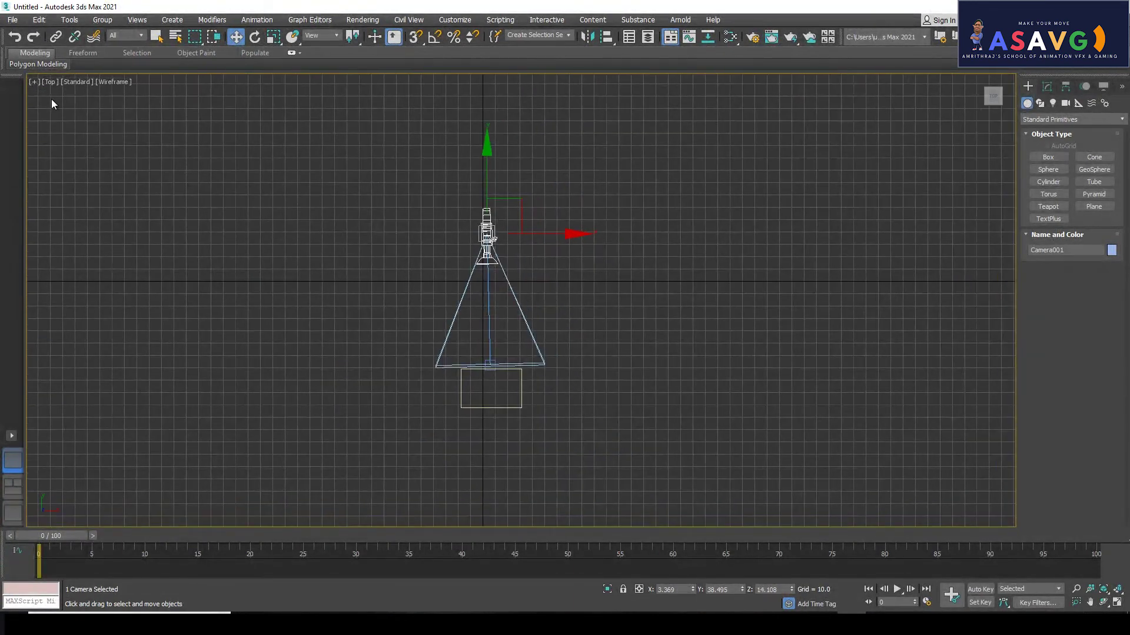
left_click(50, 82)
mouse_move(85, 94)
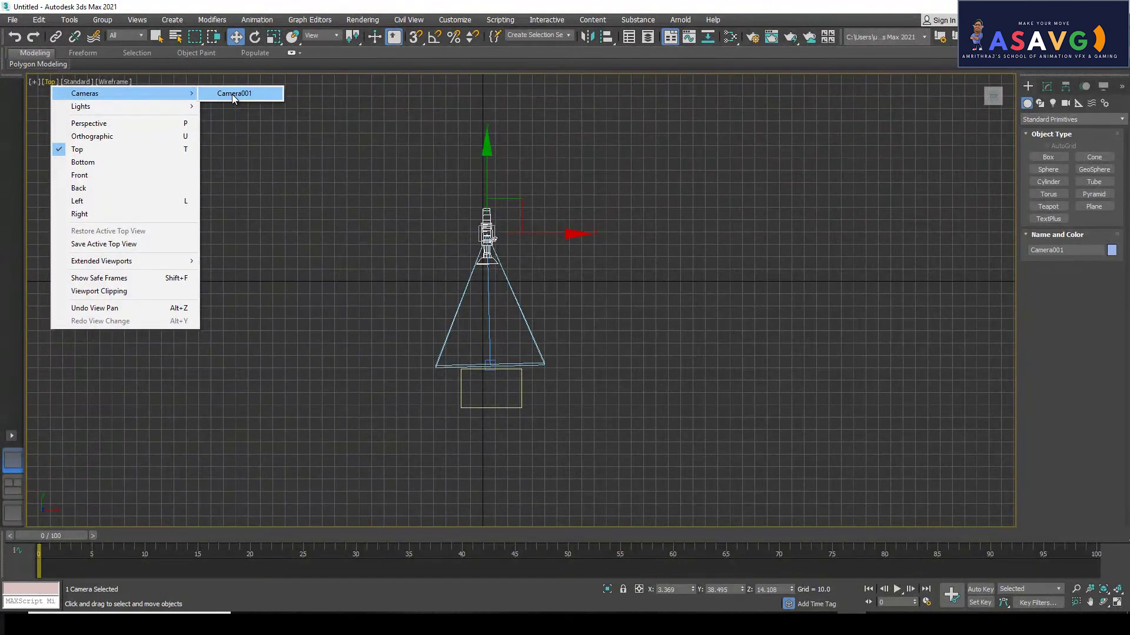
Step: Set the left viewport to Camera001's view with Default Shading and restore the two-view layout
left_click(232, 96)
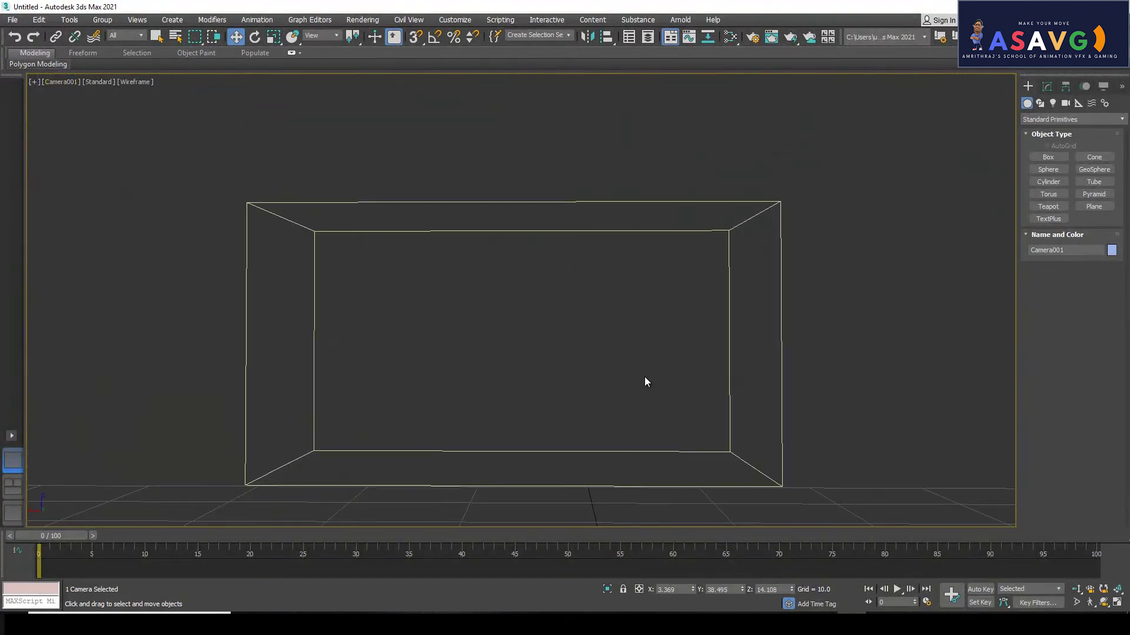
left_click(127, 81)
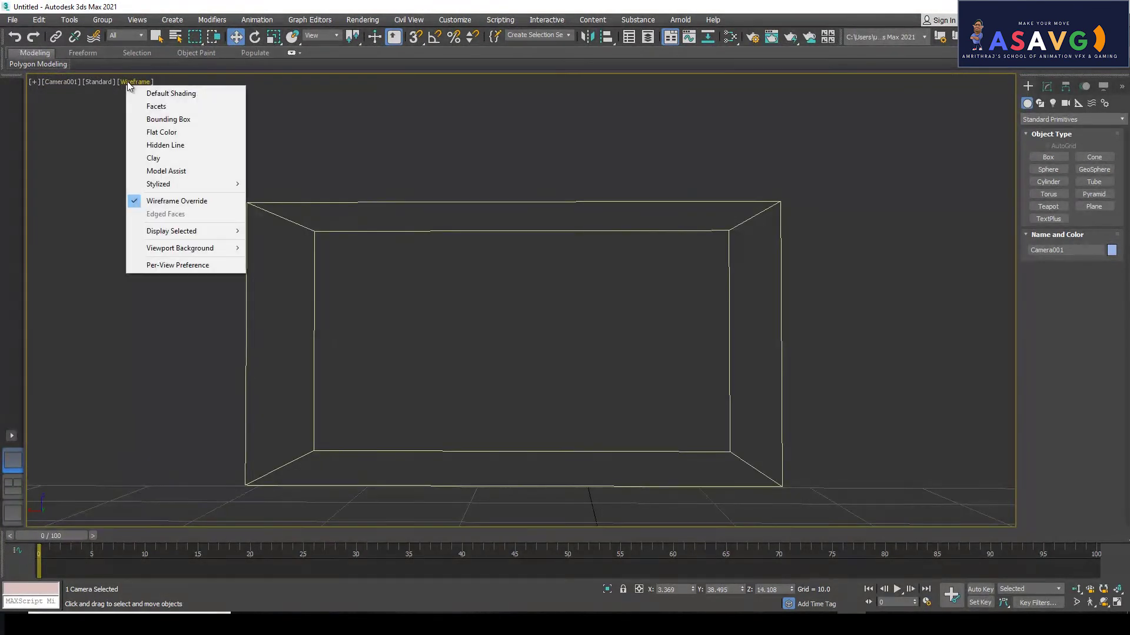
left_click(156, 93)
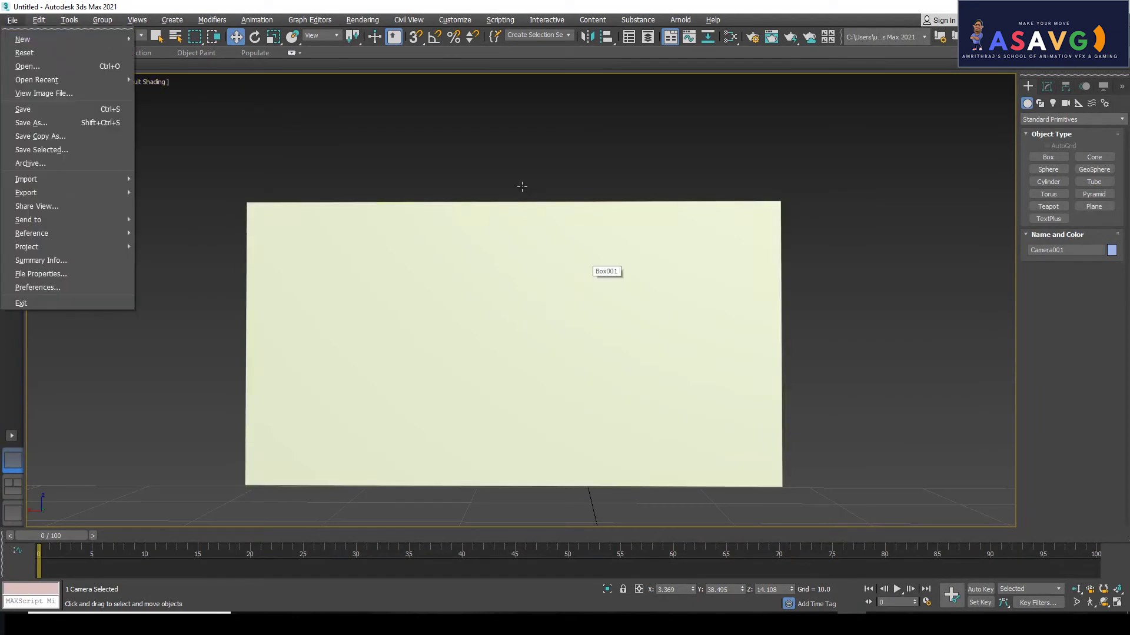
key("alt+w")
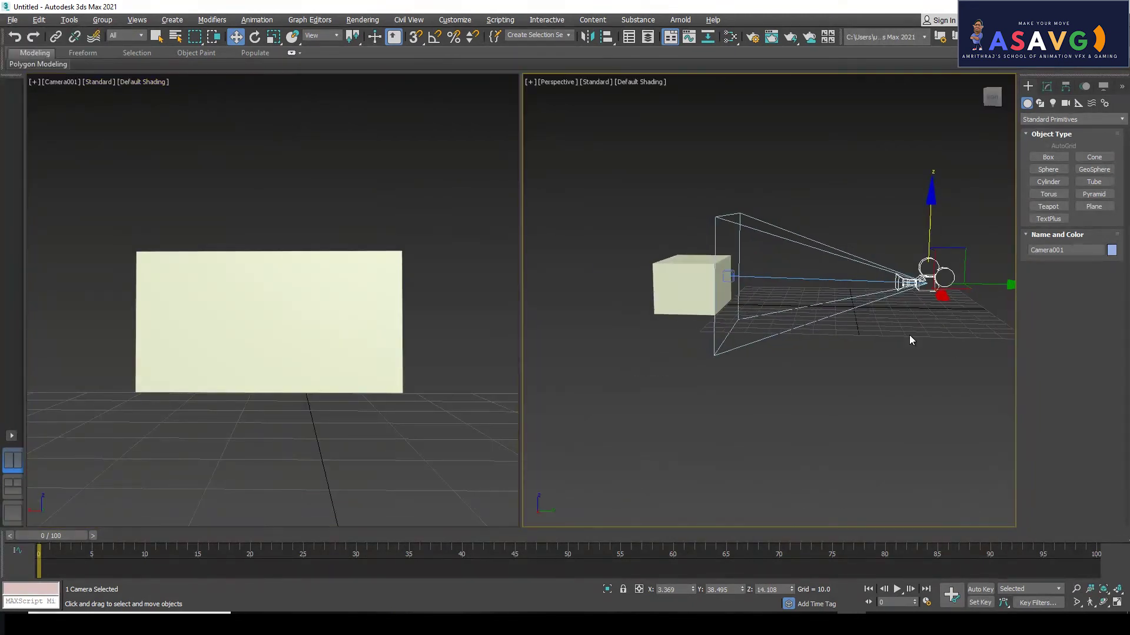
Step: Pull Camera001 back along Y and rotate it slightly to frame the whole box
left_click_drag(909, 334, 881, 294)
left_click_drag(892, 281, 940, 365)
left_click_drag(940, 365, 765, 317)
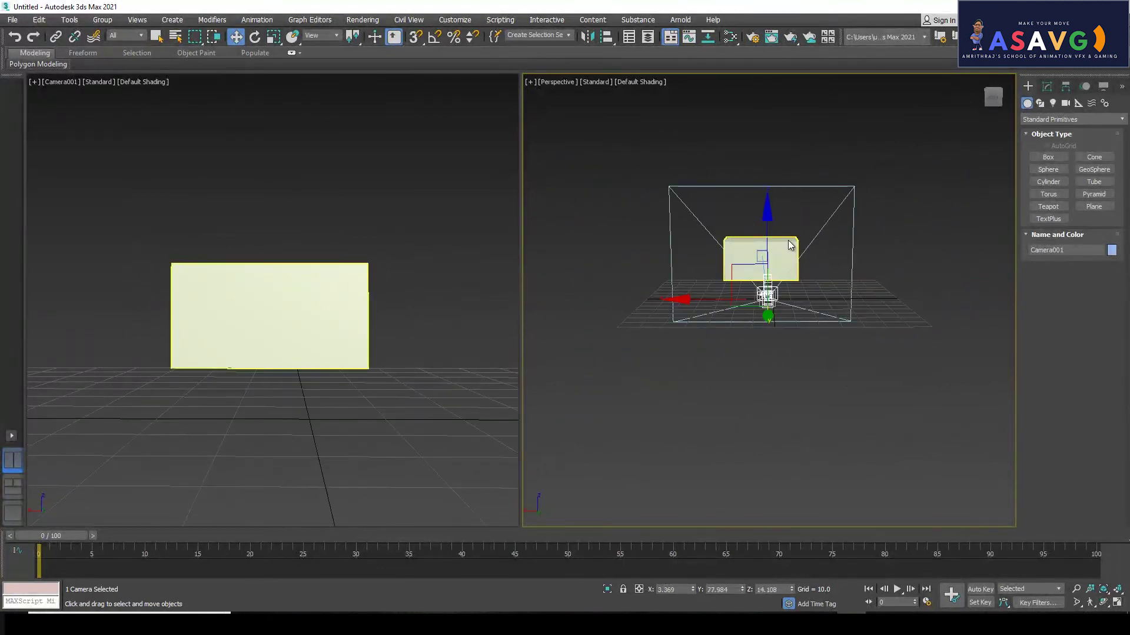
key("e")
left_click_drag(760, 318, 763, 292)
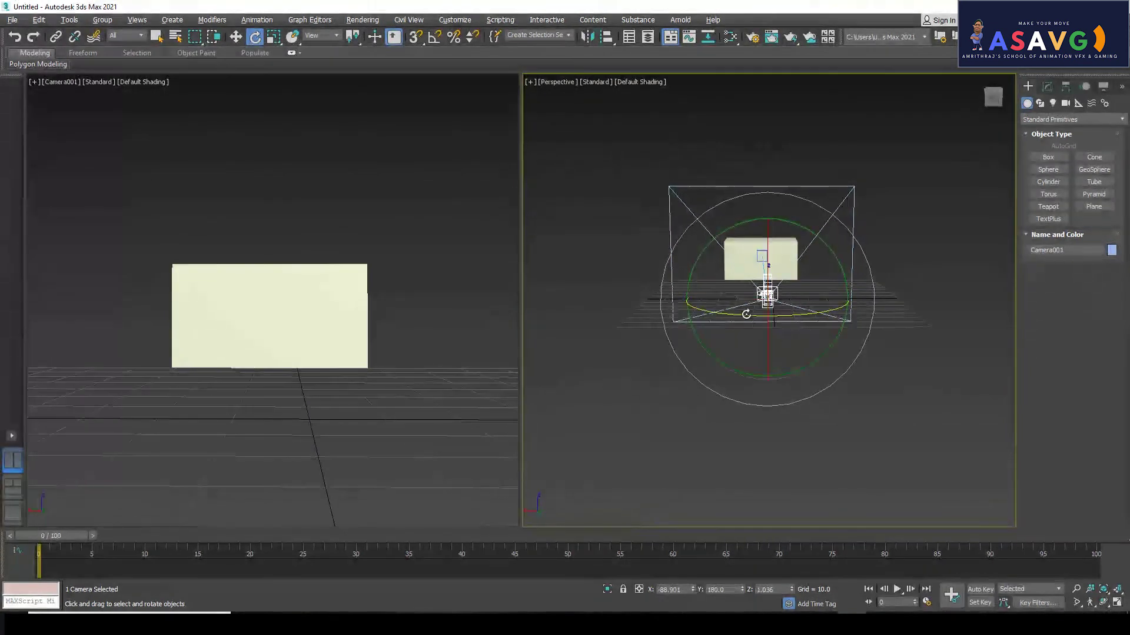
left_click_drag(758, 305, 809, 310)
Step: Select Box001, then the camera target, and finally Camera001's body
key("w")
left_click(671, 283)
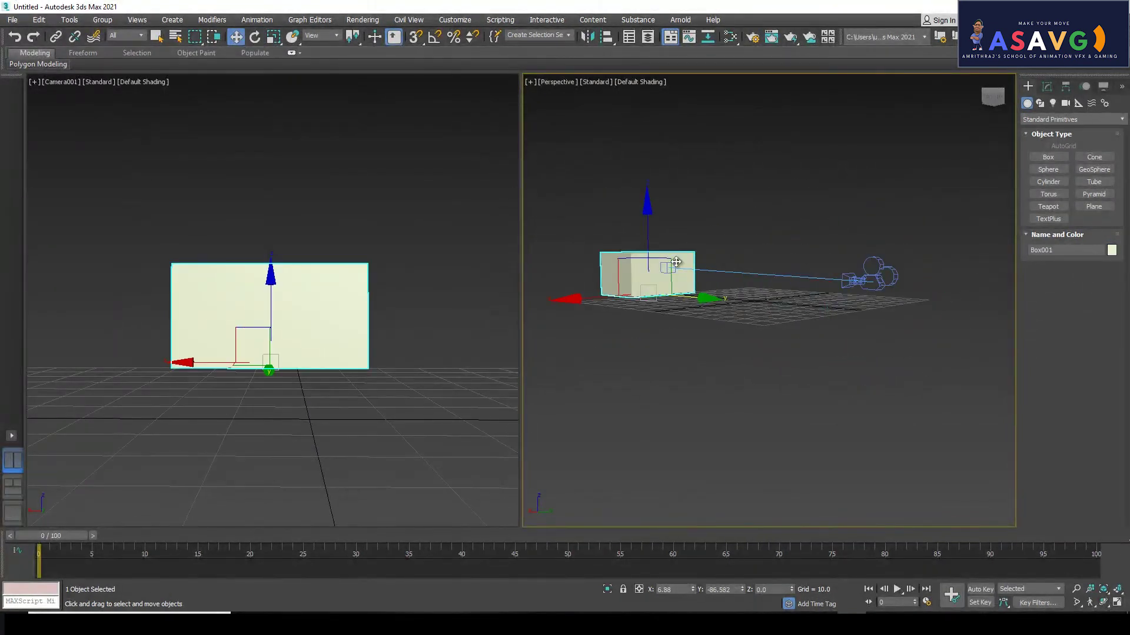
left_click_drag(671, 266, 687, 271)
left_click(687, 270)
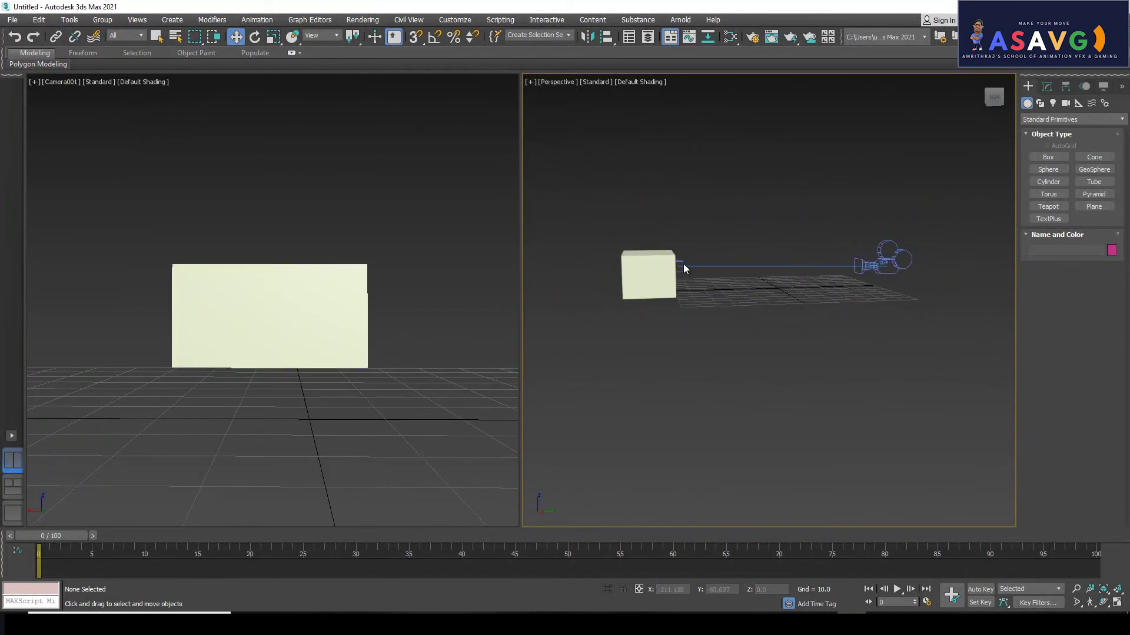
left_click(679, 265)
left_click_drag(779, 318, 729, 328)
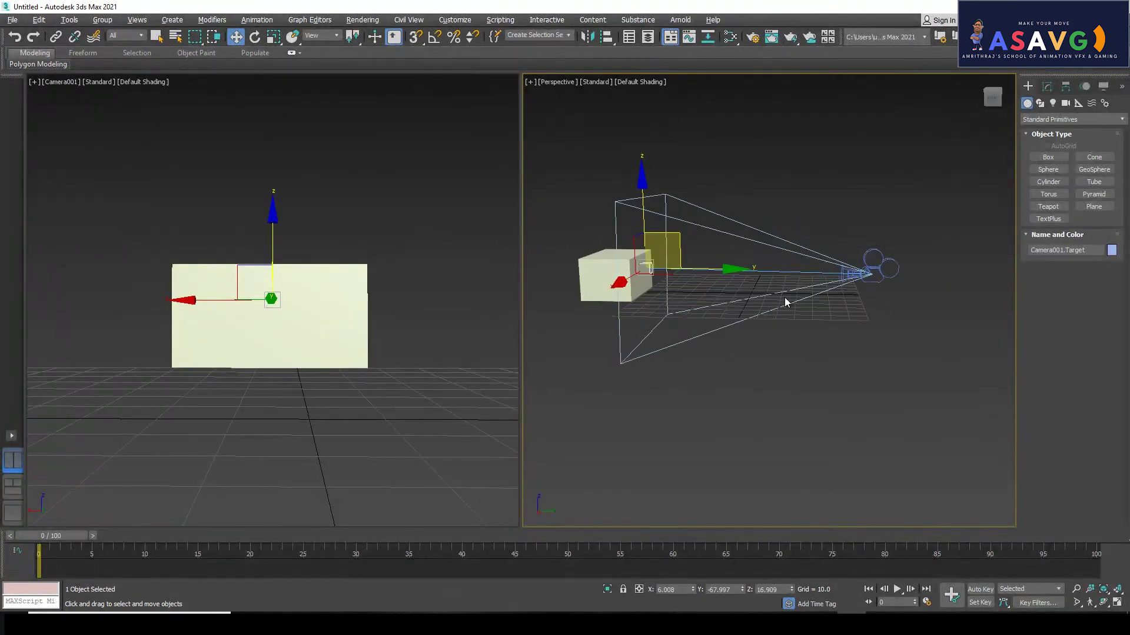
left_click(866, 272)
left_click_drag(906, 306, 810, 307)
Step: Roll Camera001 around its Z axis and back to level
key("e")
left_click_drag(781, 285, 813, 335)
left_click_drag(813, 336, 834, 324)
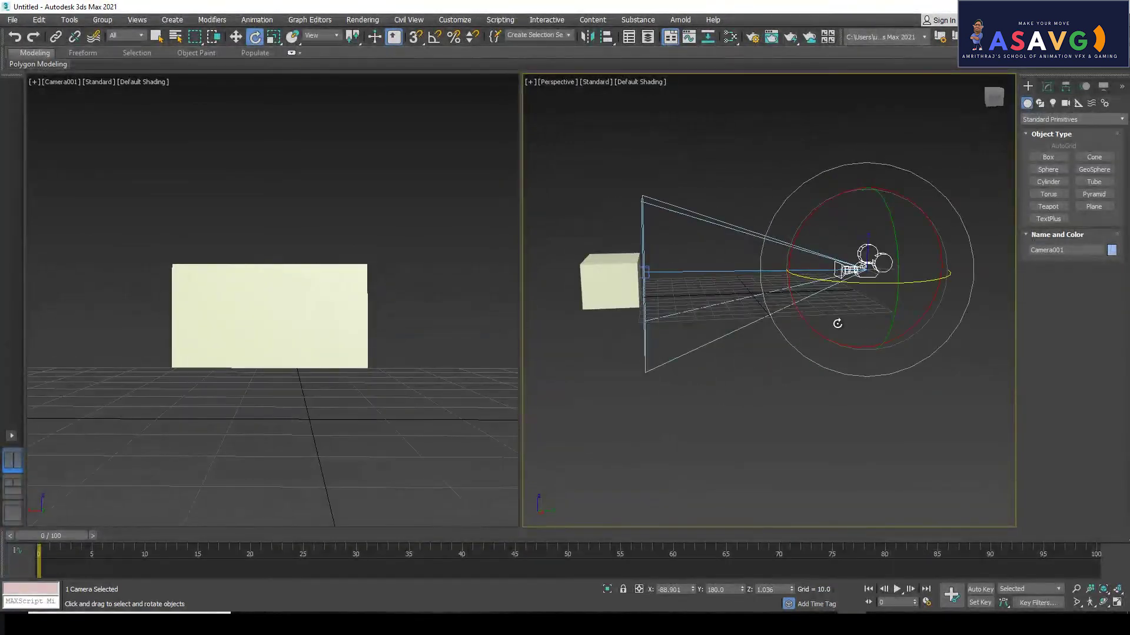
left_click_drag(857, 356, 819, 333)
key("w")
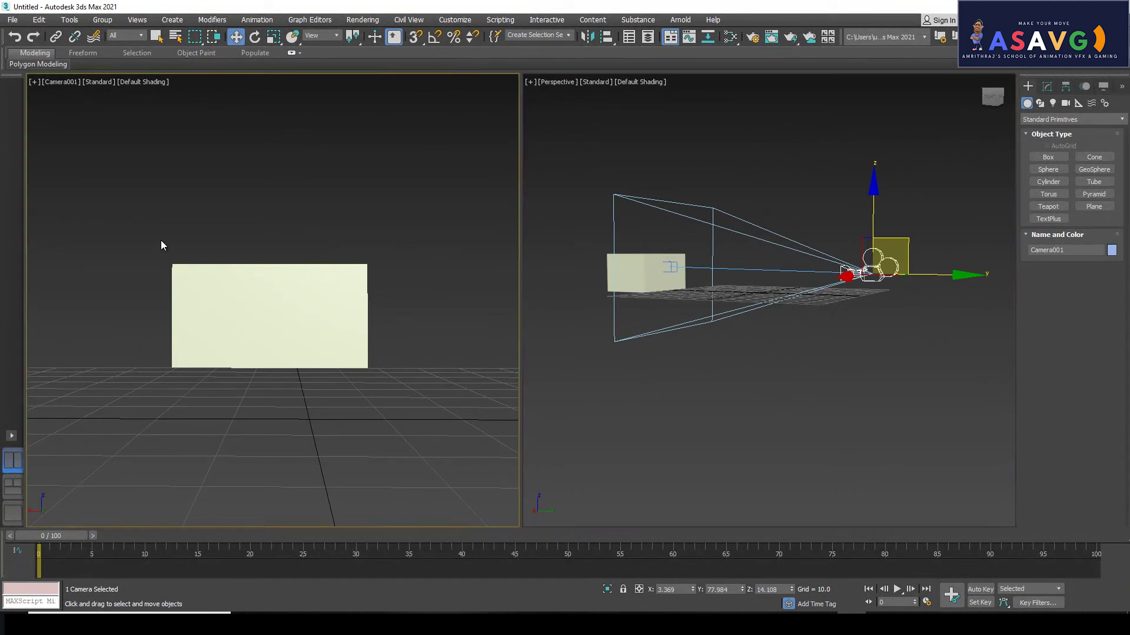
key("alt+w")
key("alt+w")
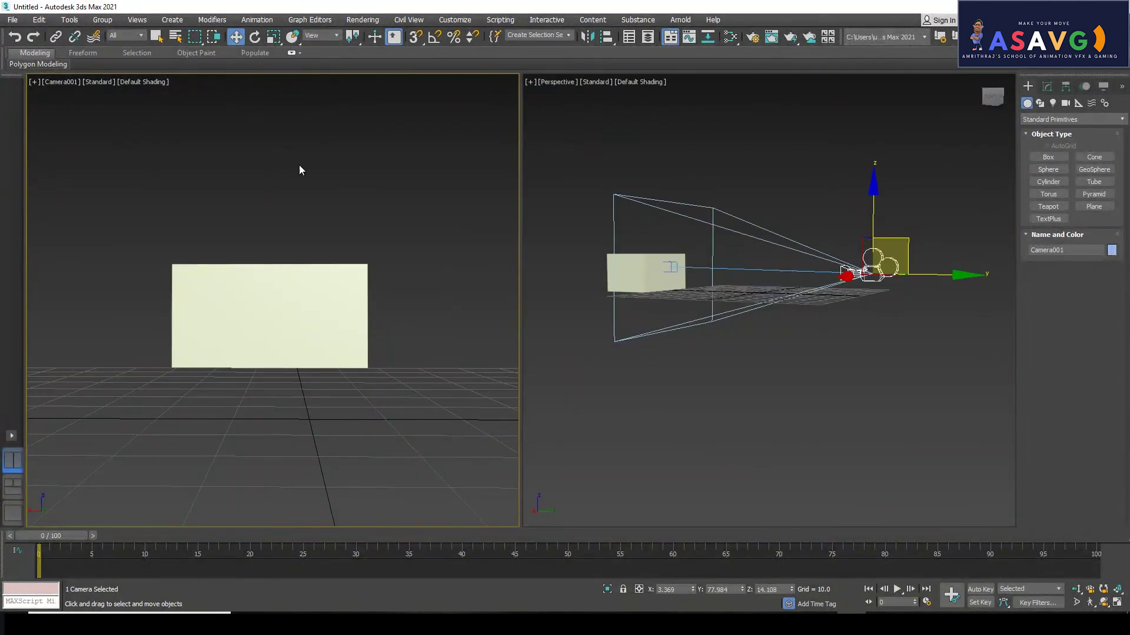
Step: Turn on Show Safe Frames in the Camera001 viewport to outline the renderable area
left_click(34, 82)
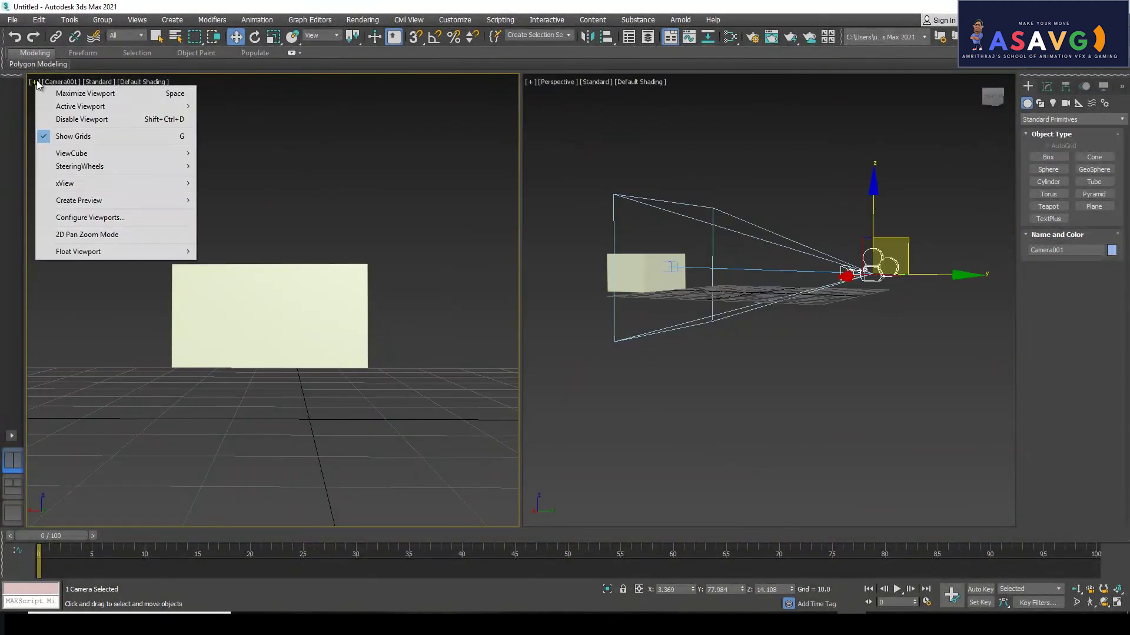
left_click(69, 82)
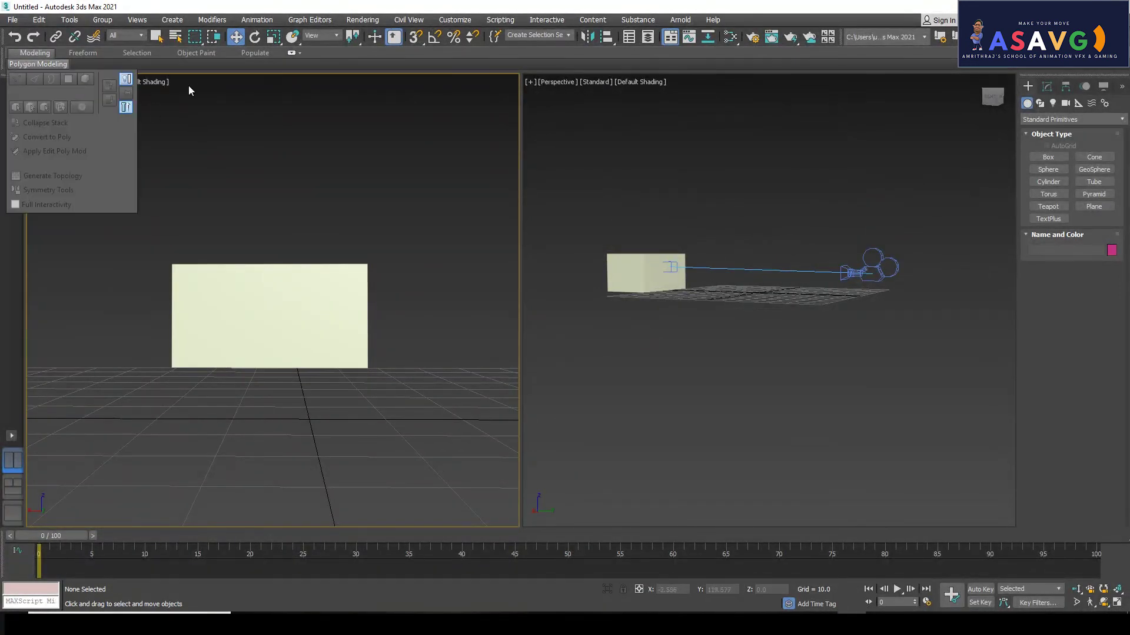
left_click(49, 86)
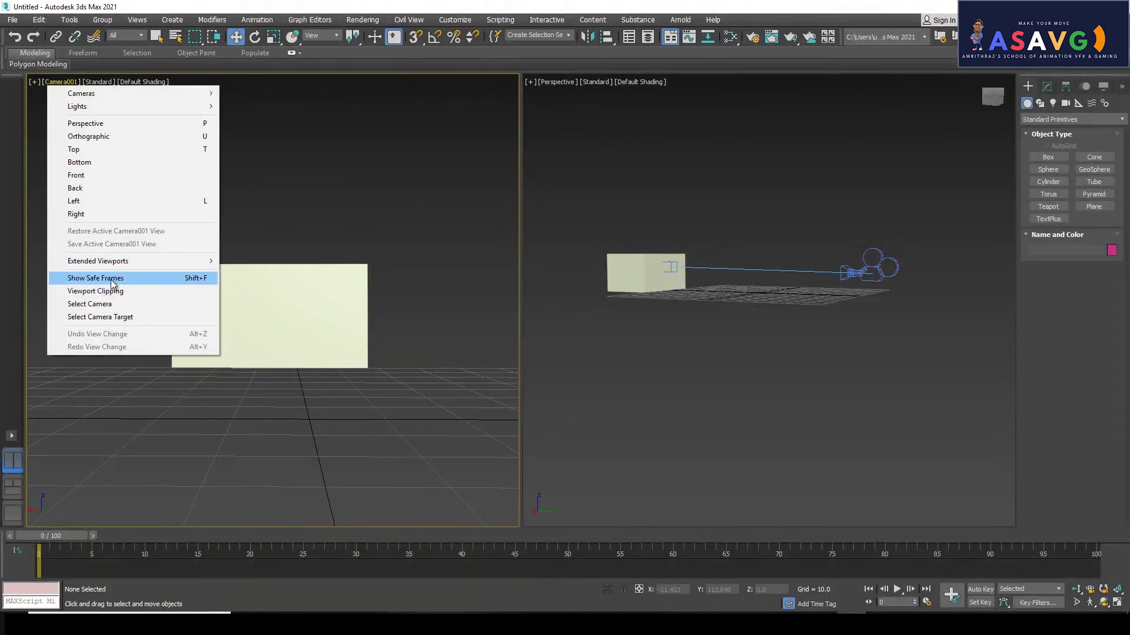
left_click(95, 279)
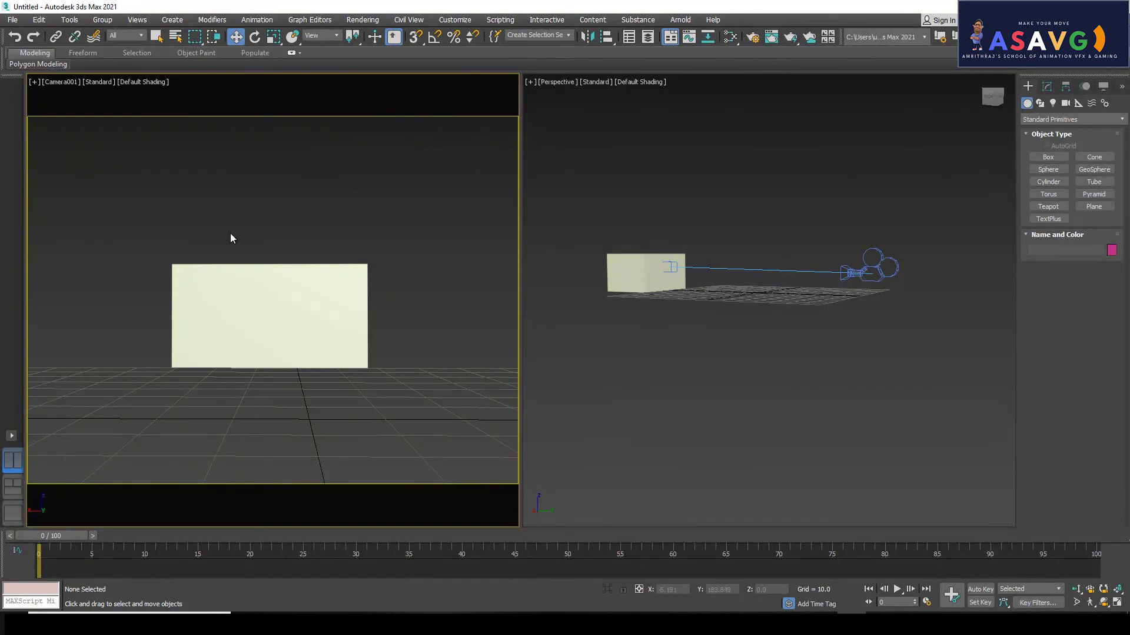
Step: Slide Camera001 along Y in the Perspective view so it reframes Box001
left_click(821, 351)
left_click(854, 276)
left_click_drag(845, 313, 881, 318)
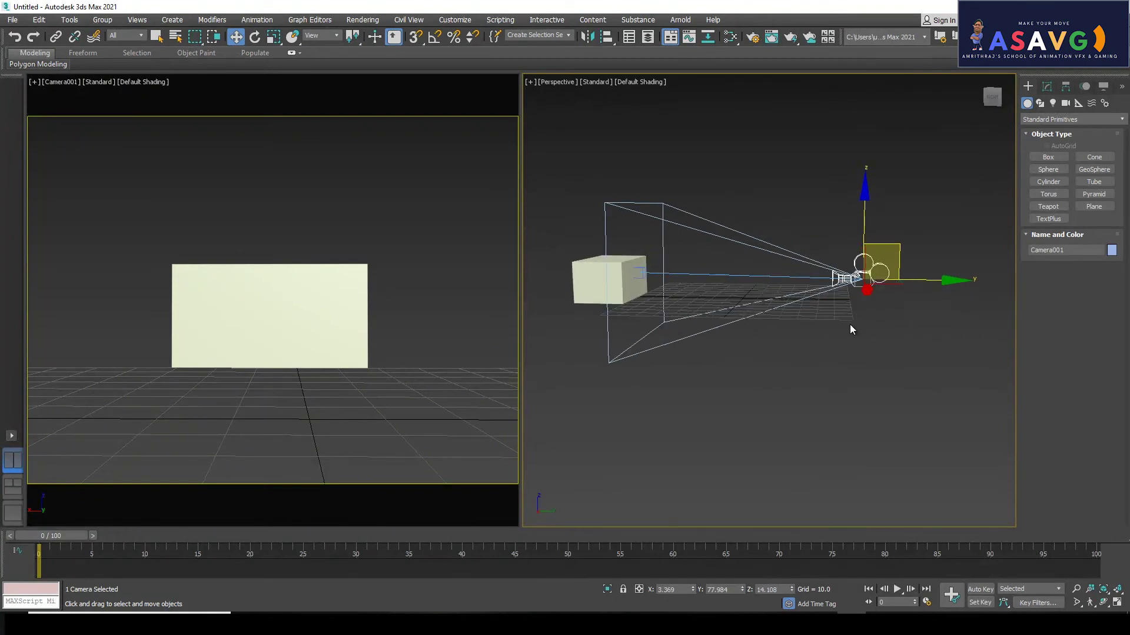
left_click_drag(932, 285, 932, 286)
scroll("up", 3)
scroll("up", 3)
left_click(542, 182)
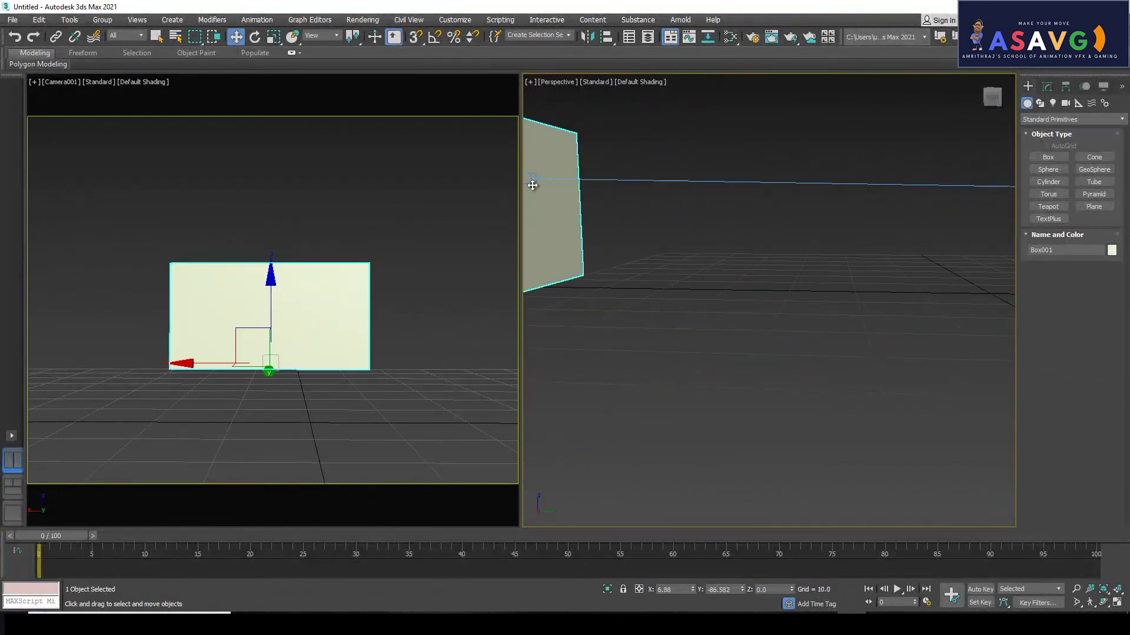
left_click_drag(542, 182, 666, 223)
scroll("down", 3)
left_click(869, 263)
left_click_drag(941, 266, 995, 266)
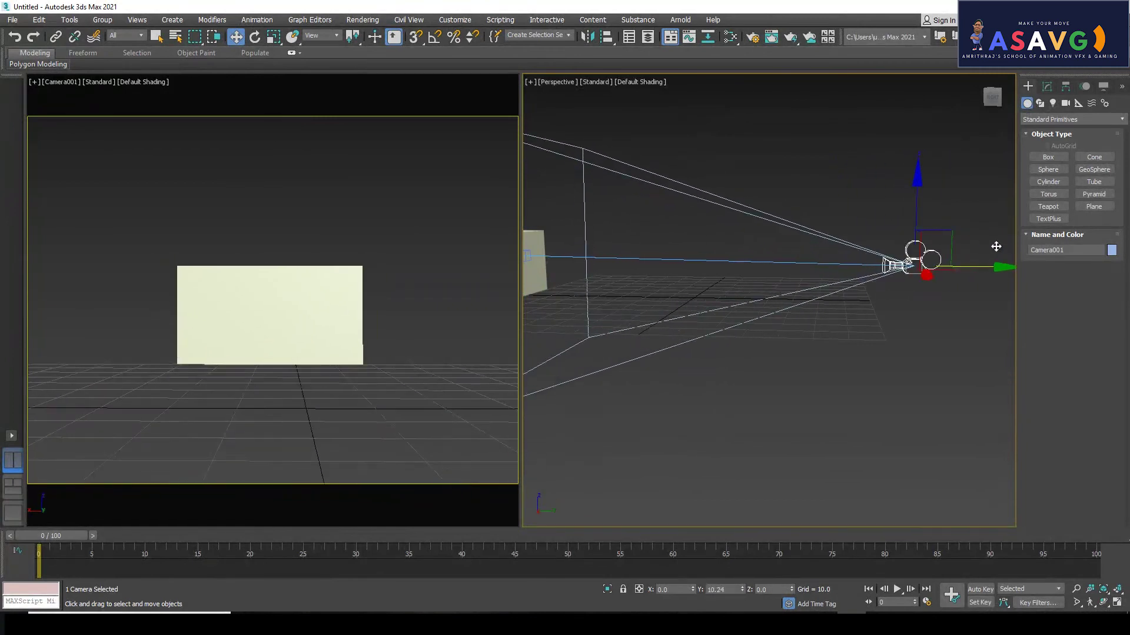
scroll("down", 3)
left_click_drag(912, 357, 906, 364)
Step: Maximize the Camera001 view with Alt+W, then restore the two-view layout
right_click(313, 306)
key("alt+w")
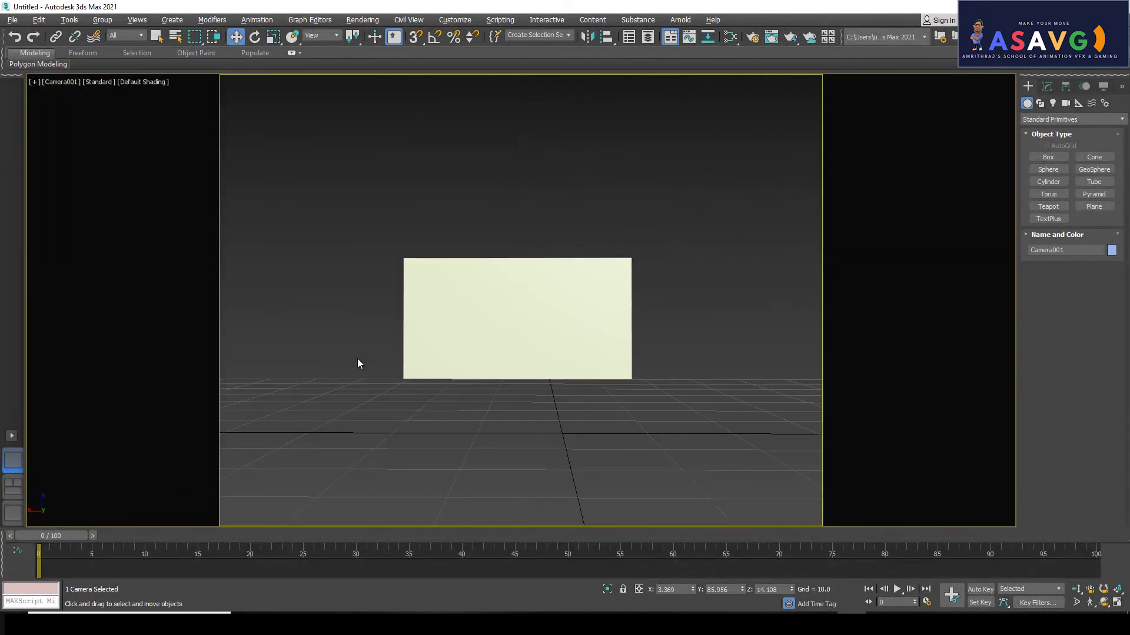
left_click(365, 366)
left_click_drag(361, 383, 375, 388)
key("alt+w")
left_click_drag(302, 343, 310, 360)
Step: Select Camera001 in the Perspective view and show its Display panel settings
left_click(314, 363)
left_click(329, 383)
left_click(865, 276)
left_click_drag(876, 298, 870, 341)
left_click(873, 355)
left_click(877, 290)
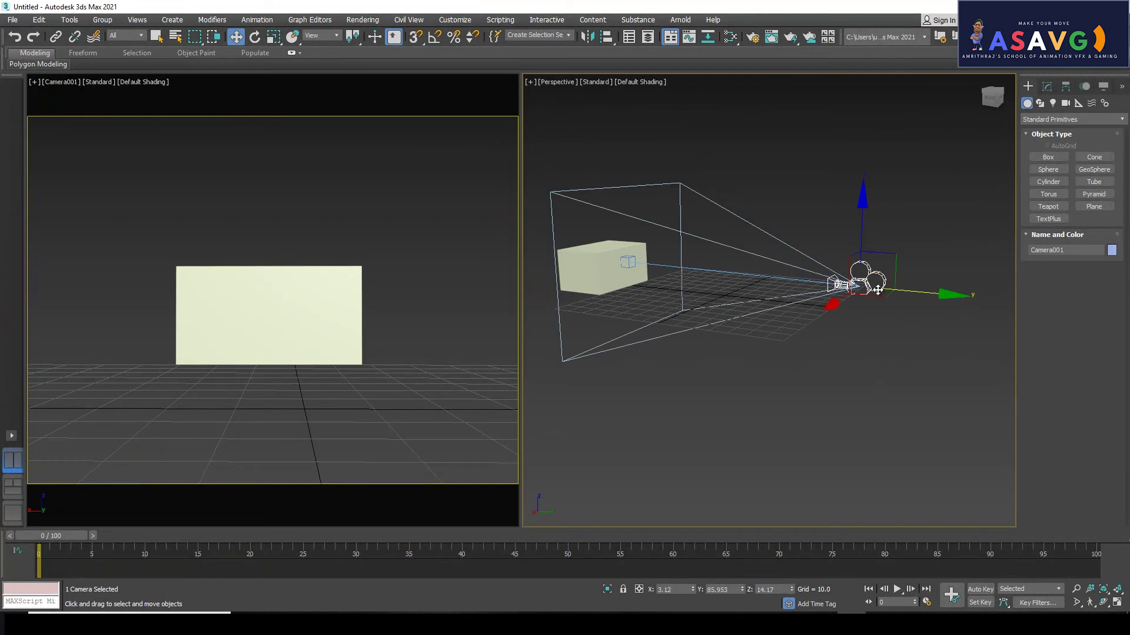
left_click(880, 351)
left_click(854, 293)
left_click(1108, 88)
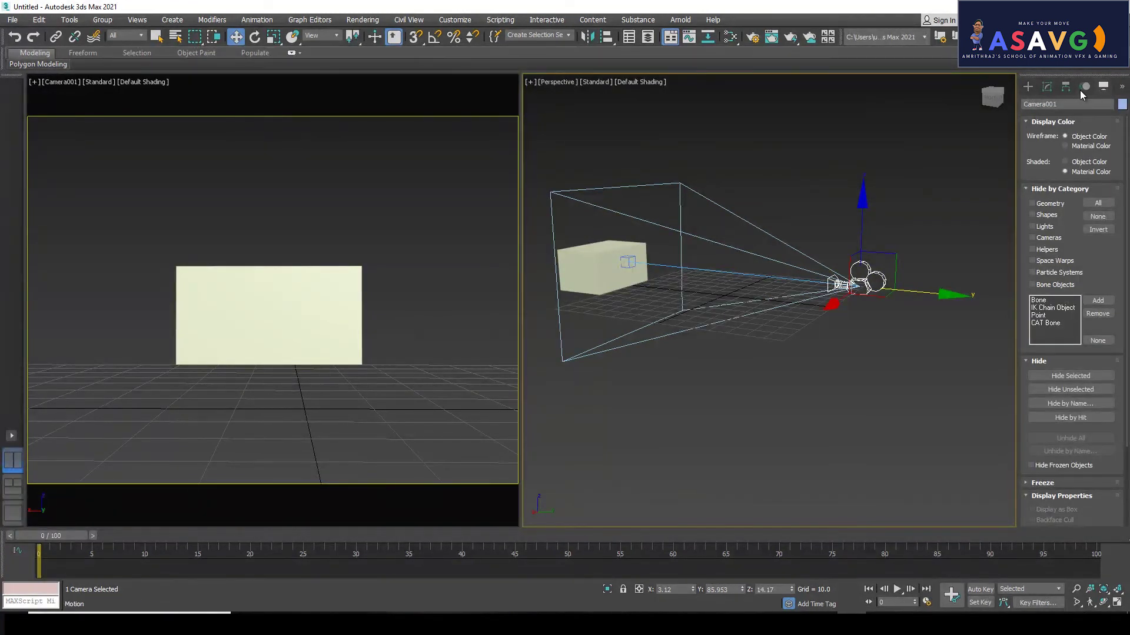
Step: Browse Camera001's Motion, Hierarchy, Create and Display panels, ending on Hierarchy > Link Info locks
left_click(1080, 92)
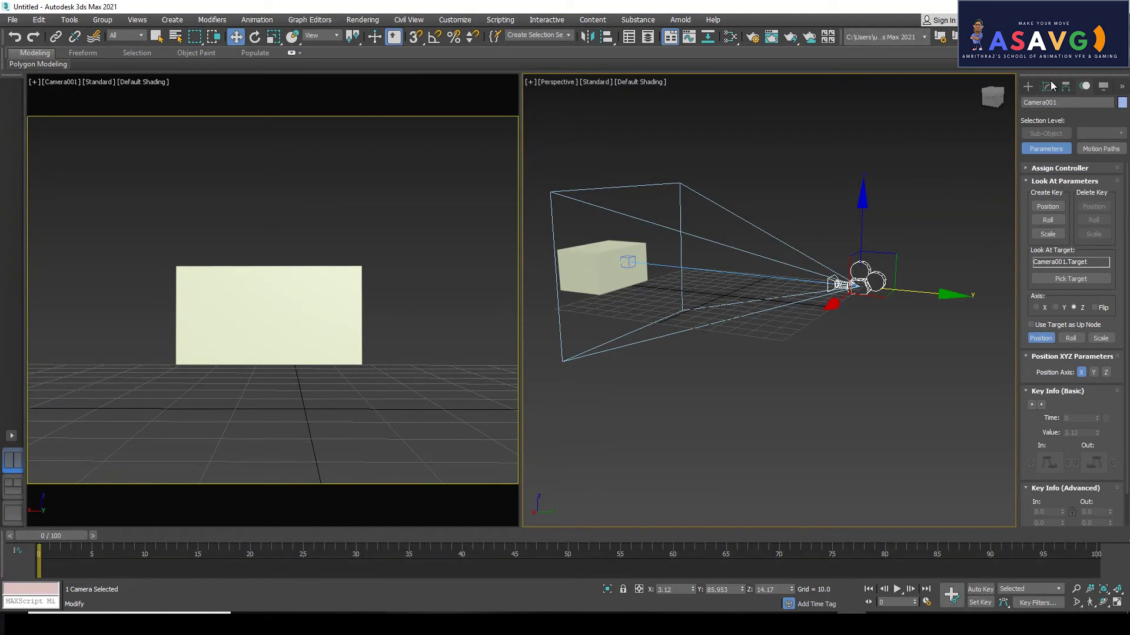
left_click(1059, 87)
left_click(1029, 87)
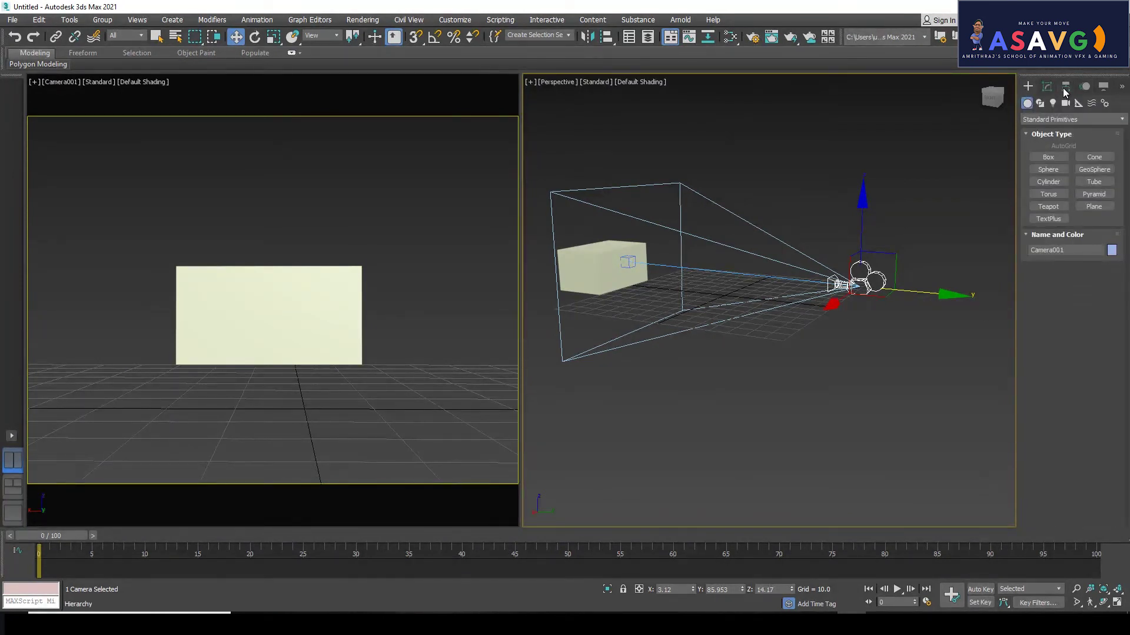
left_click(1066, 87)
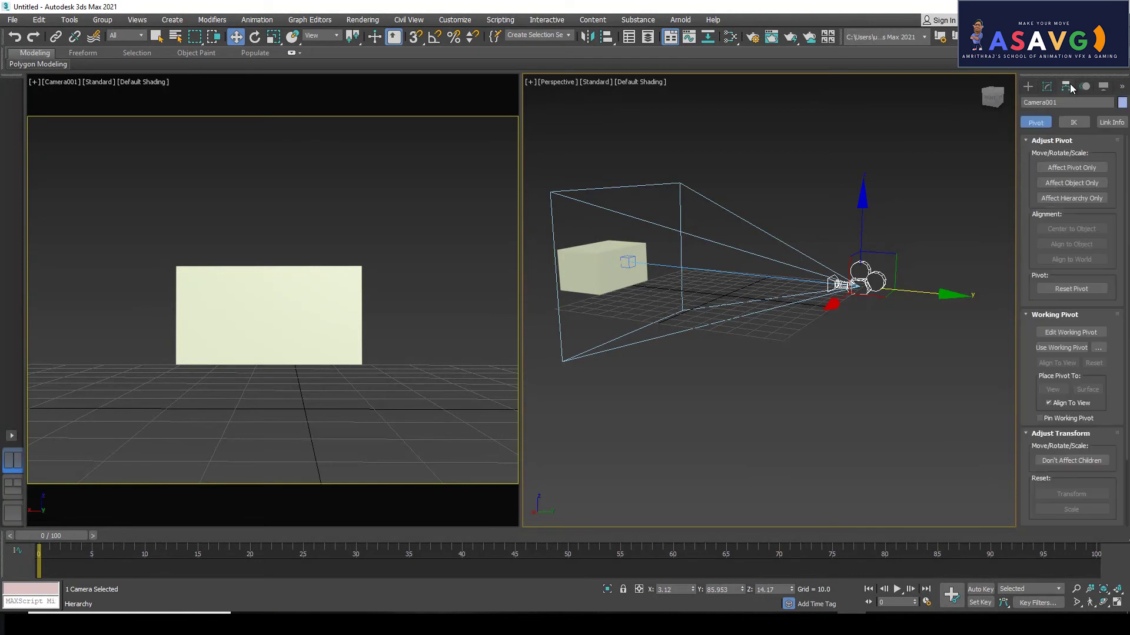
left_click(1030, 87)
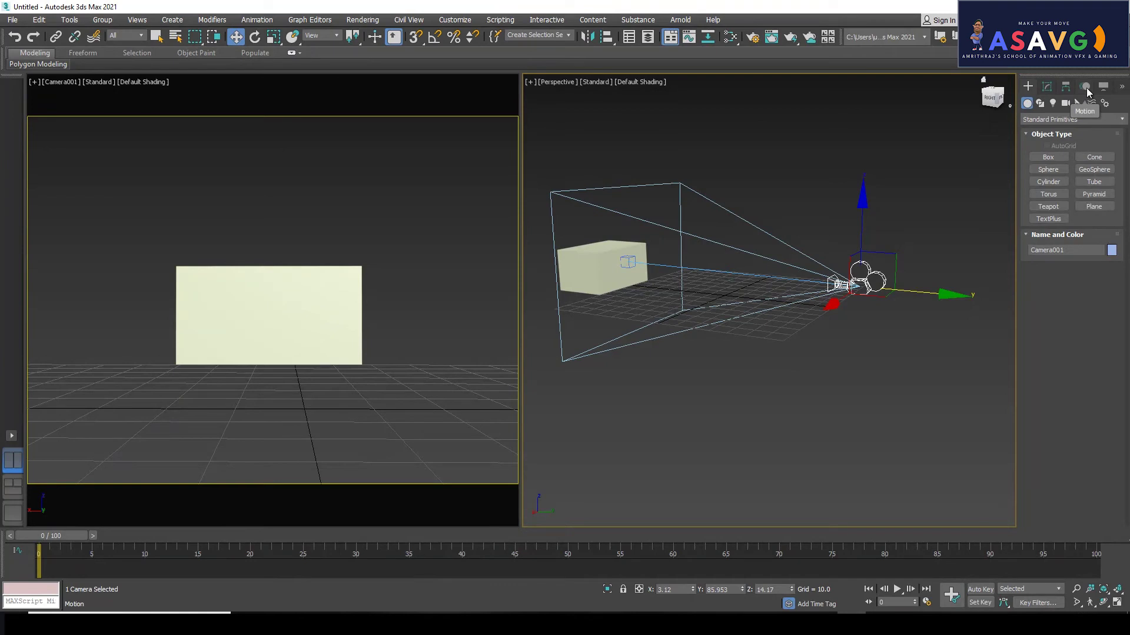
left_click(1102, 89)
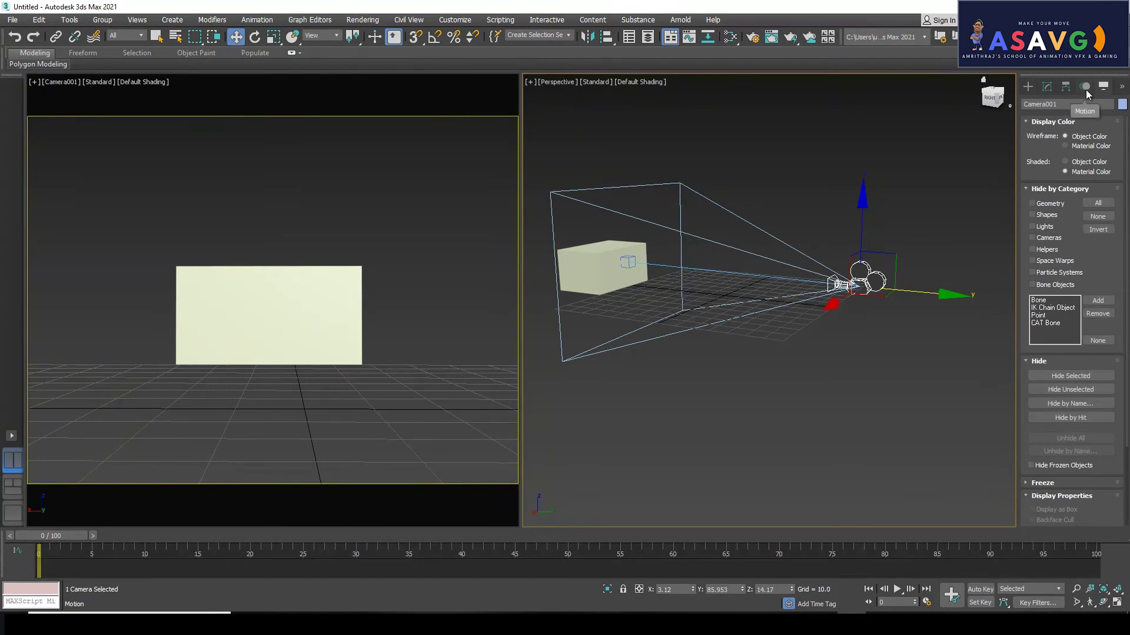
left_click(1086, 89)
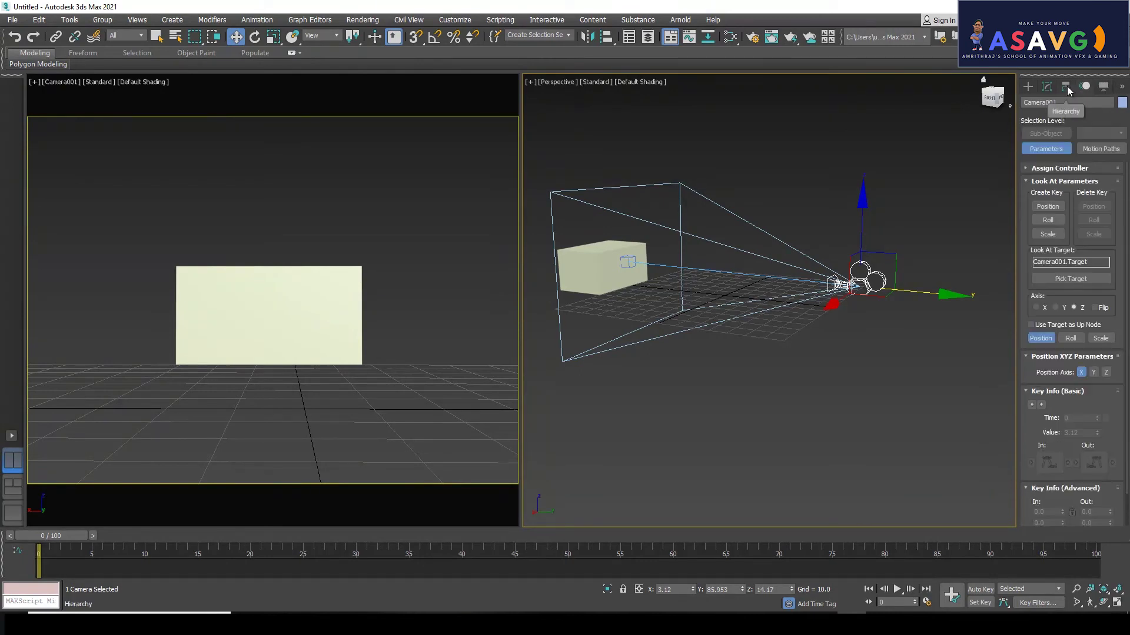
left_click(1066, 86)
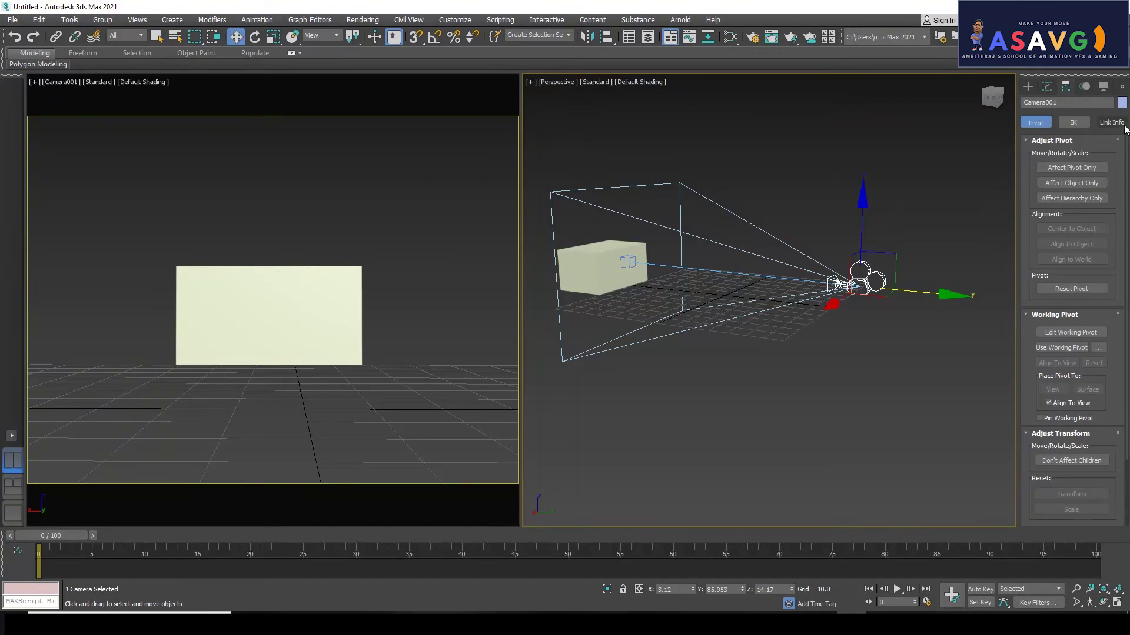
left_click(1112, 123)
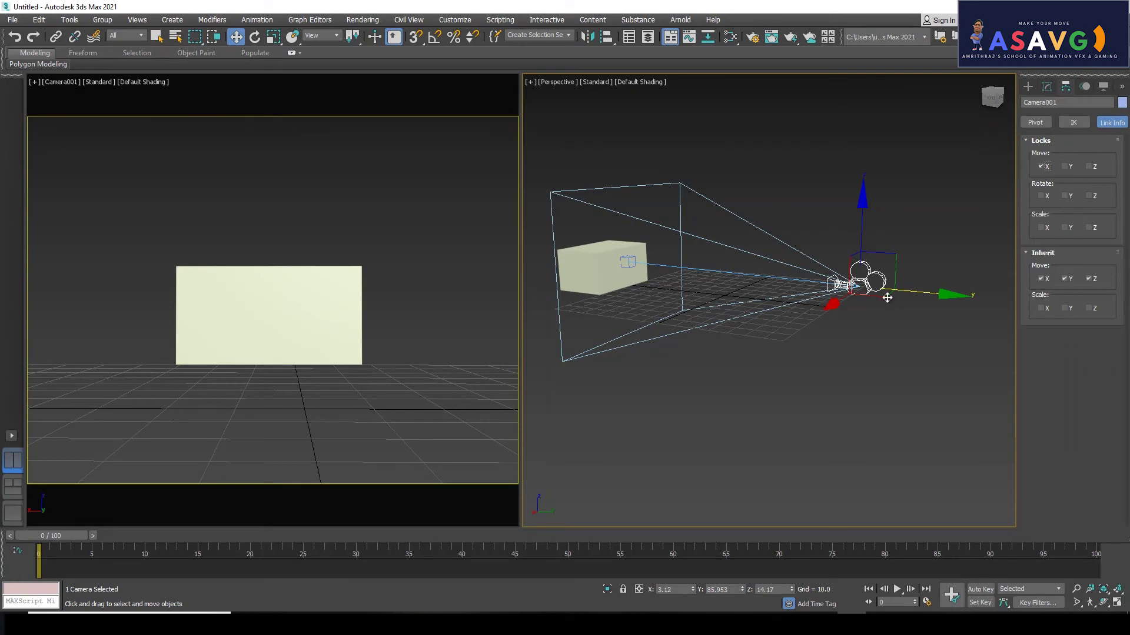
Step: Test Camera001's move and rotate locks by dragging it, then select Box001 in the camera view
left_click_drag(834, 306, 812, 313)
right_click(370, 293)
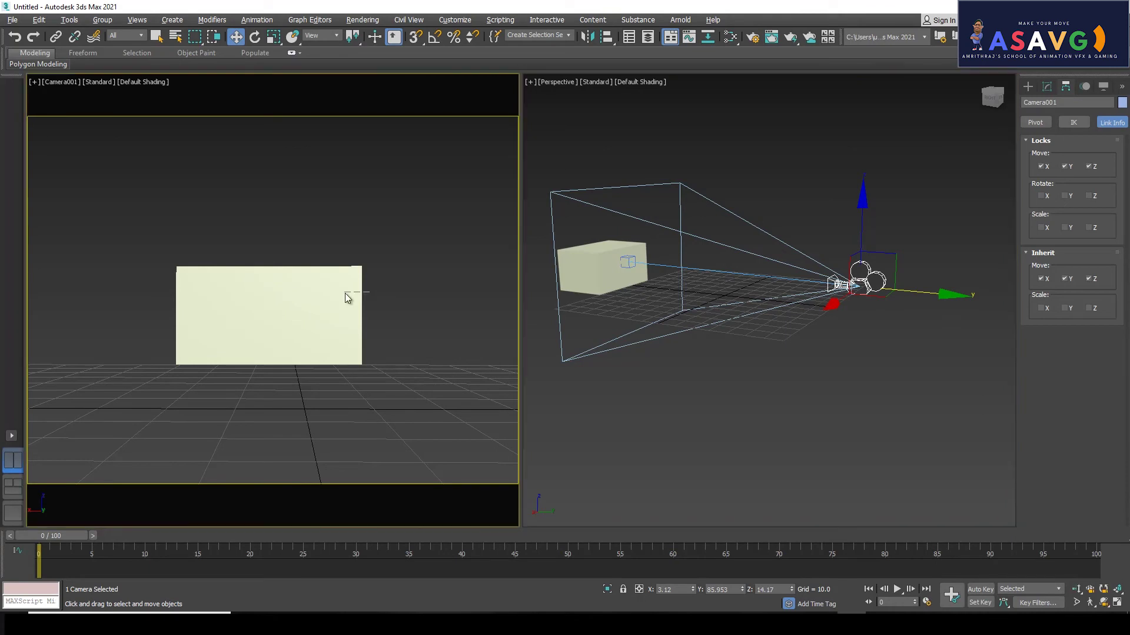
left_click(858, 283)
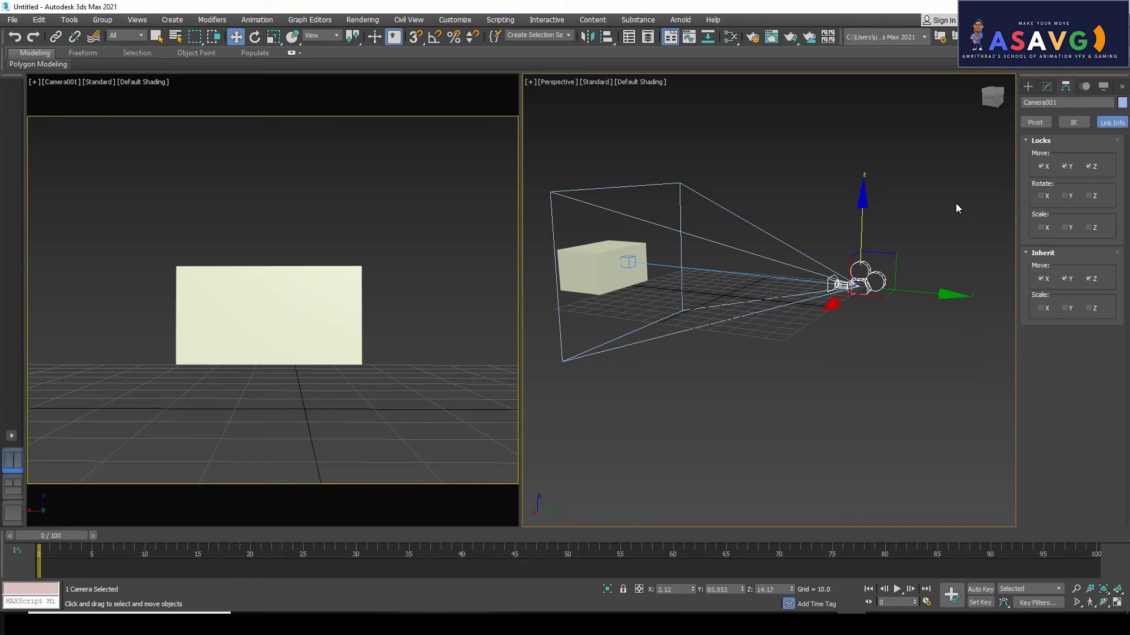
key("e")
left_click_drag(859, 300, 877, 294)
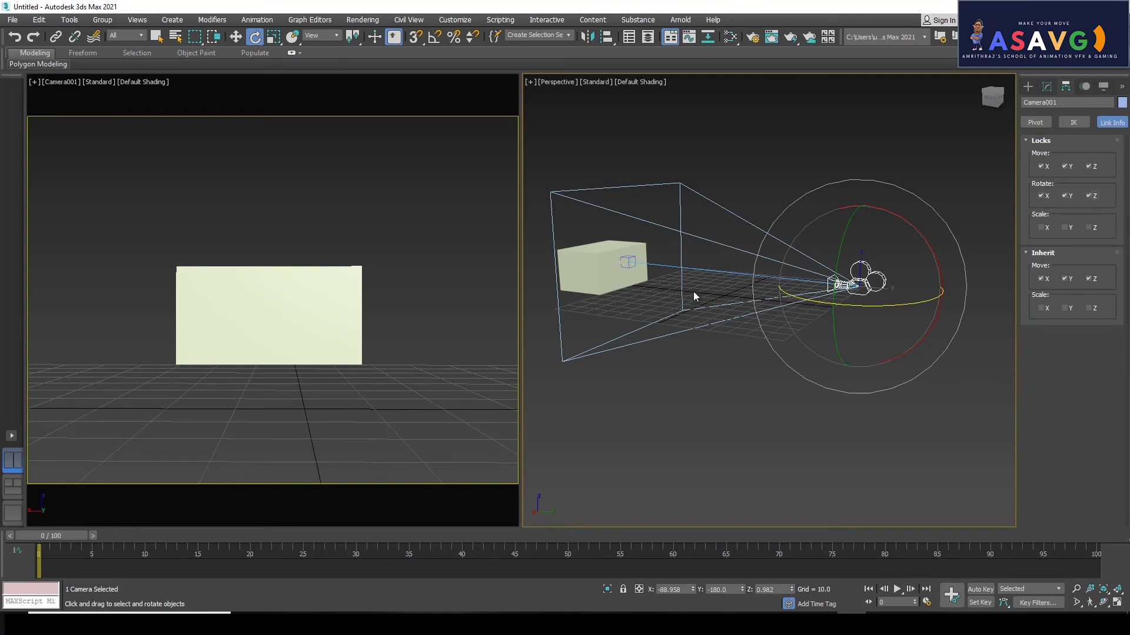
left_click(361, 318)
Step: Check Box001's locks, then reselect Camera001 in the Perspective view
key("w")
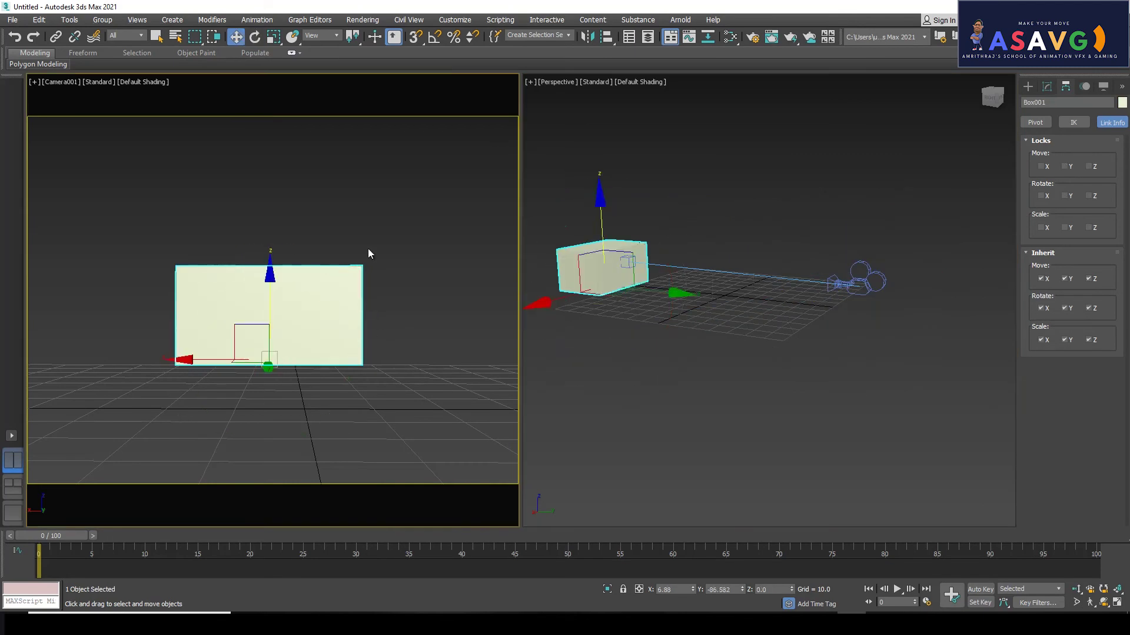
left_click(375, 366)
left_click_drag(376, 366, 372, 399)
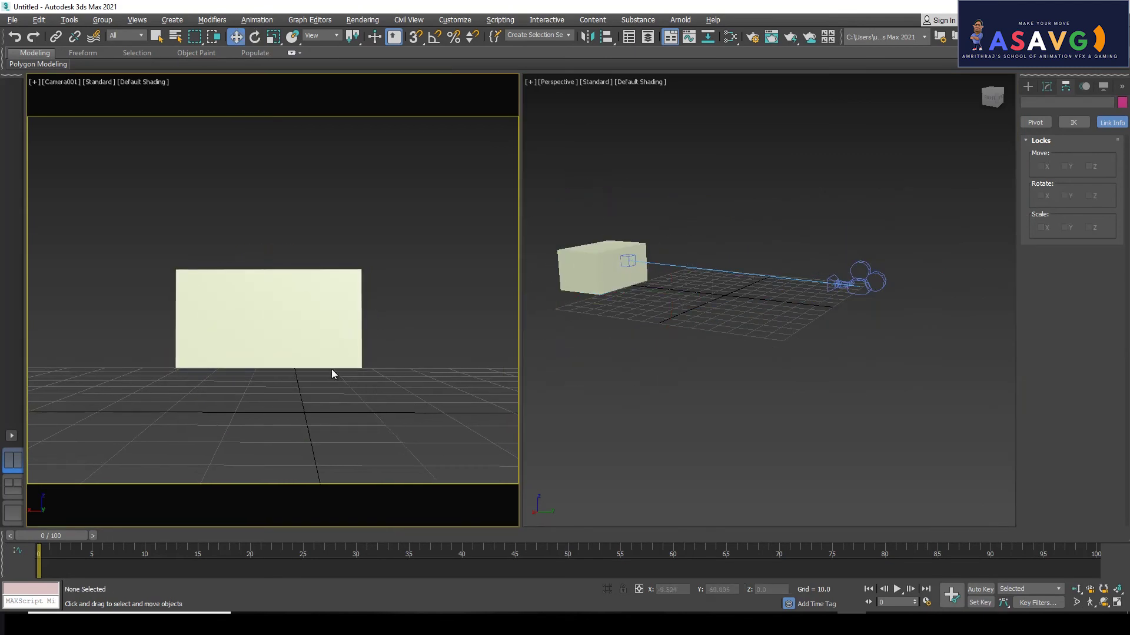
left_click(331, 367)
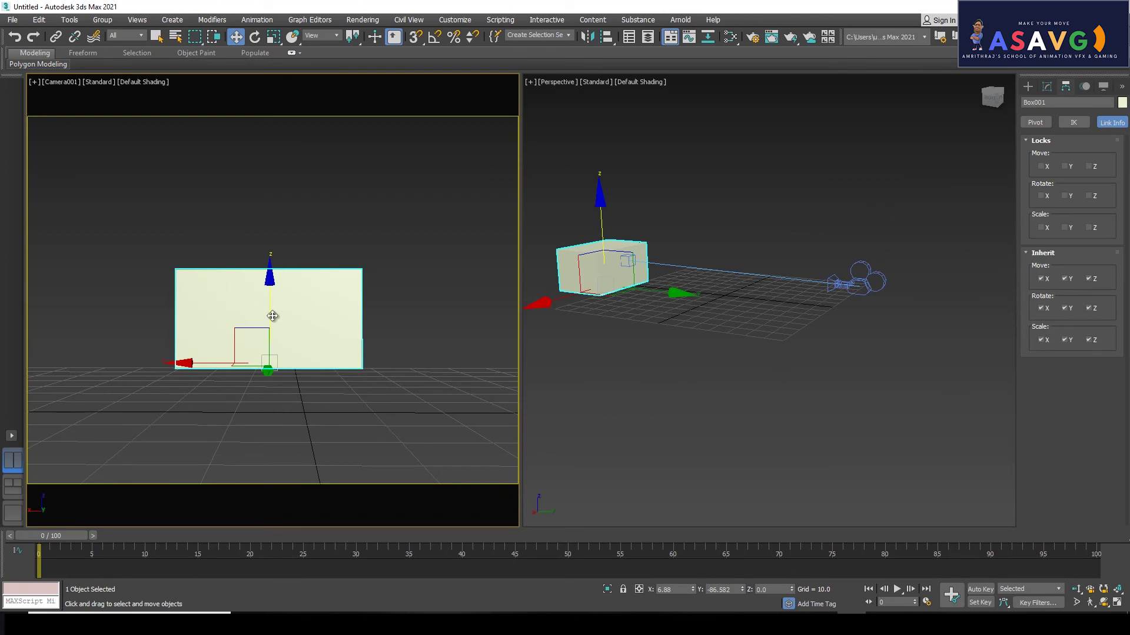
right_click(863, 288)
left_click(863, 287)
left_click(892, 307)
left_click(862, 287)
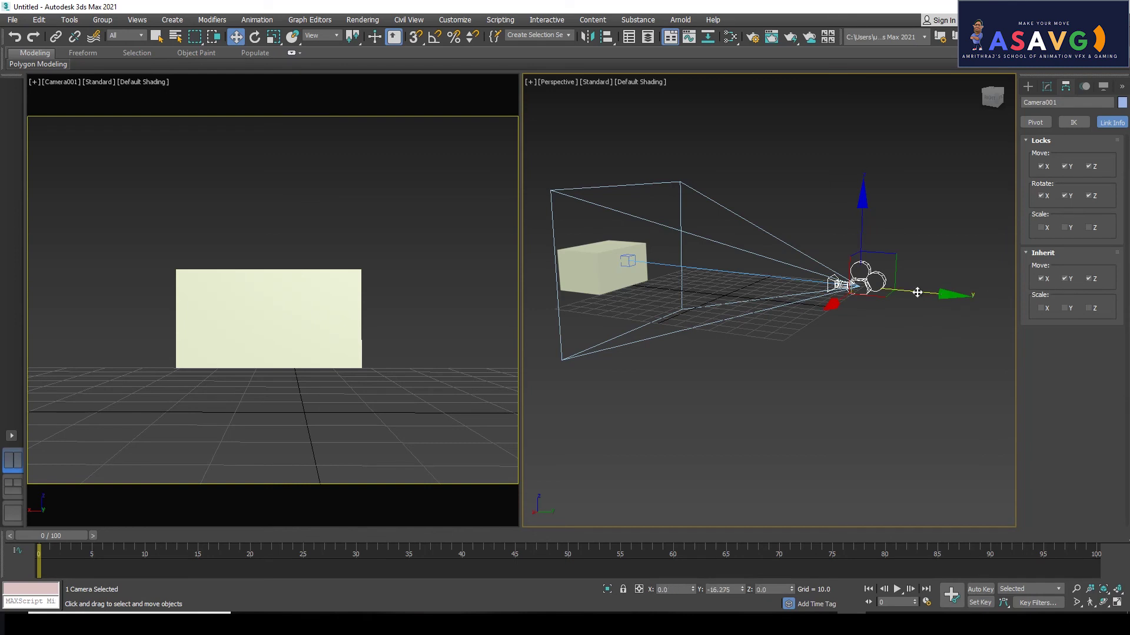
left_click(57, 83)
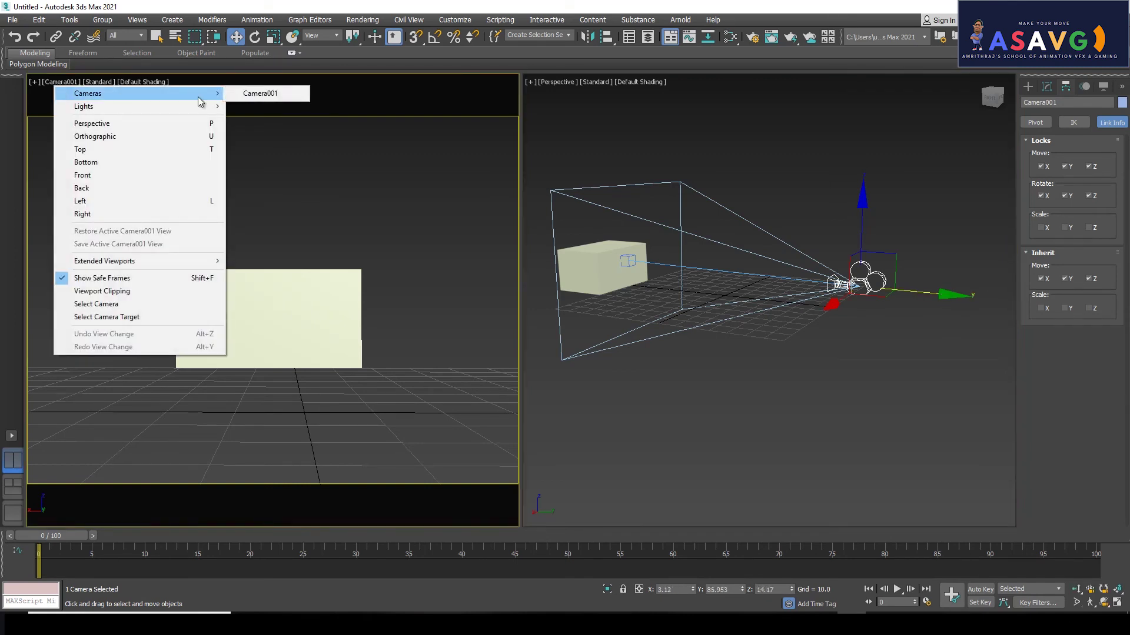
left_click(241, 94)
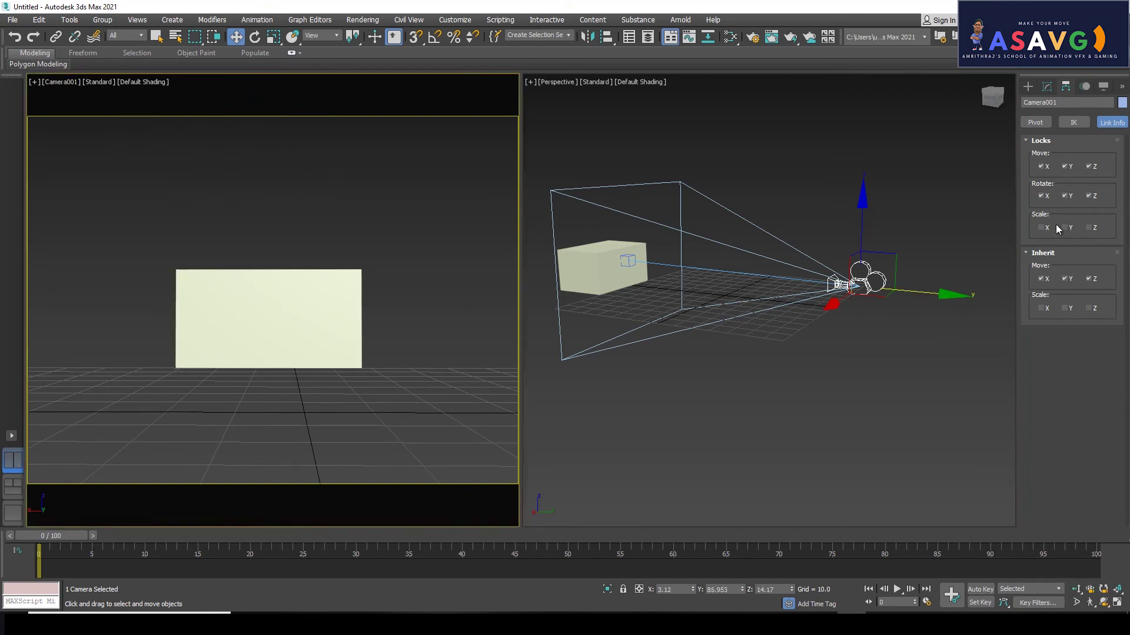
Step: Lock Camera001's scale on X, Y and Z, then compare with Box001's empty locks
left_click(1089, 228)
left_click(870, 283)
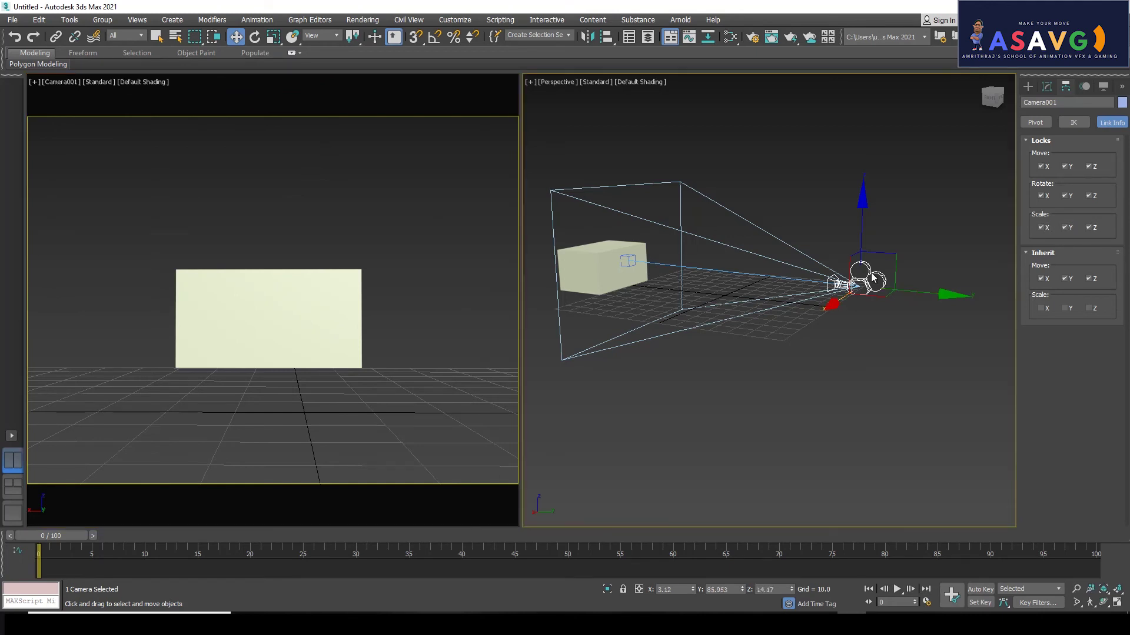
left_click(824, 353)
right_click(328, 338)
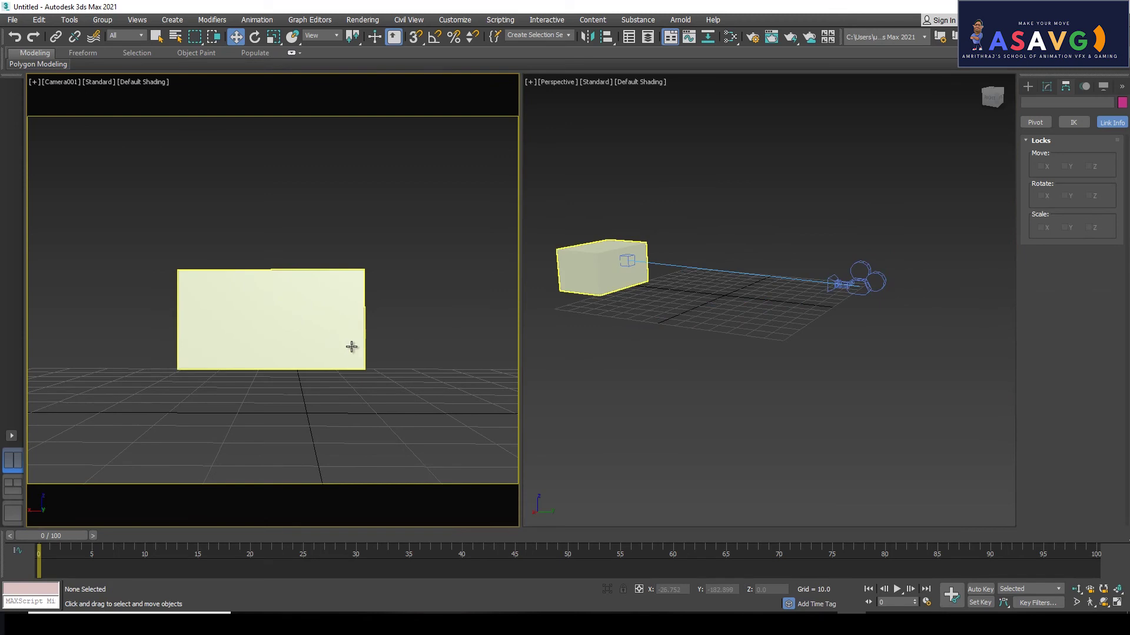
left_click(350, 347)
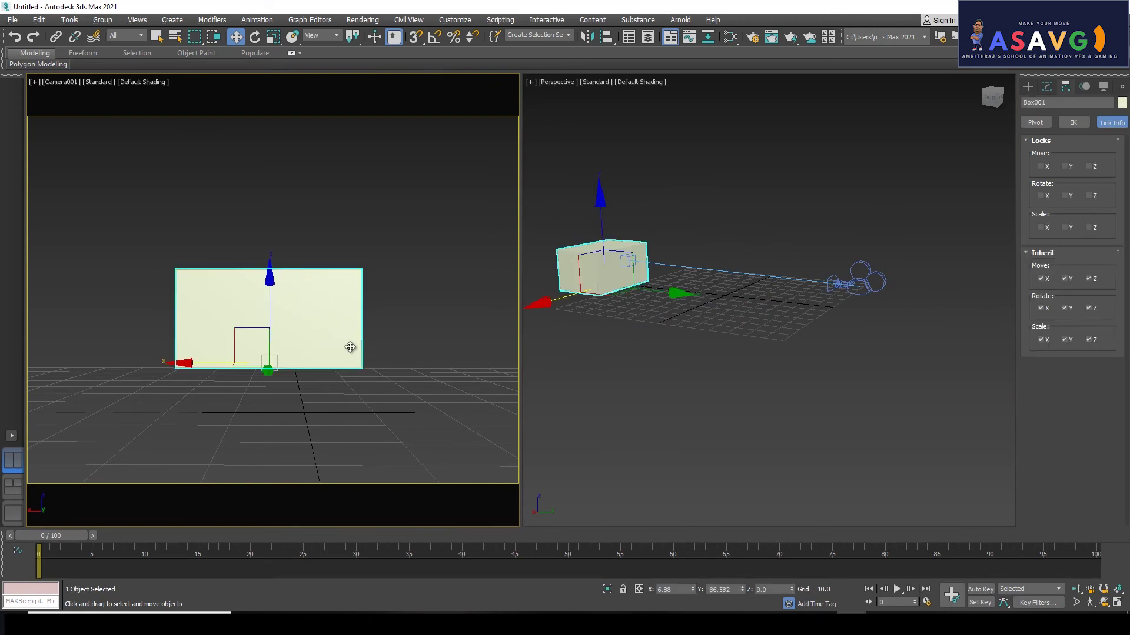
left_click(842, 287)
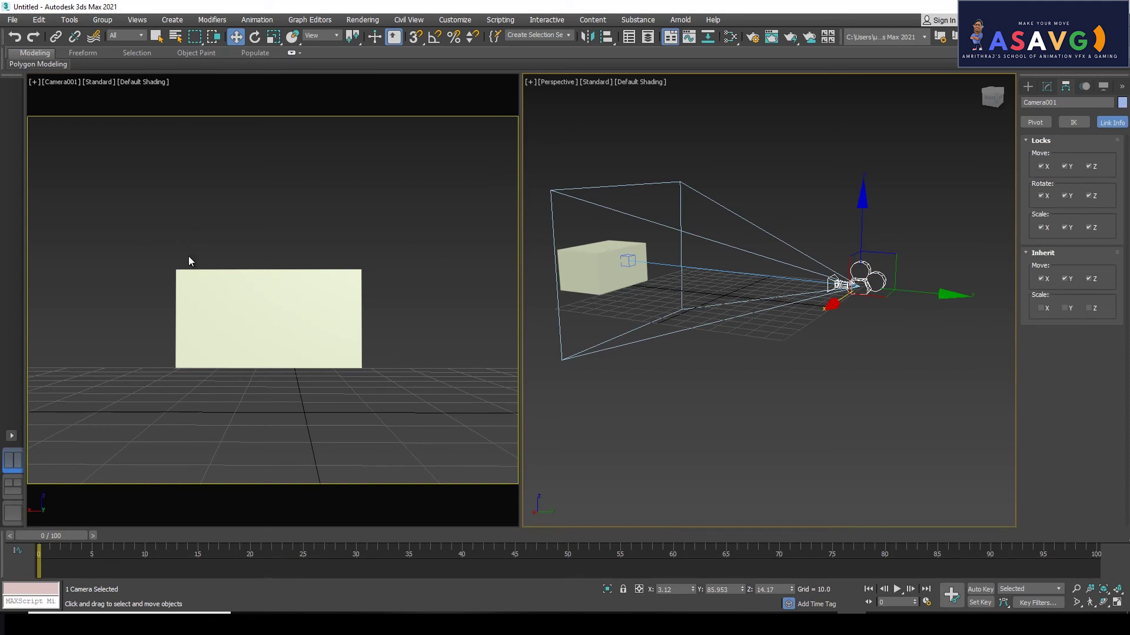
left_click(874, 380)
left_click_drag(873, 380, 916, 354)
left_click(898, 335)
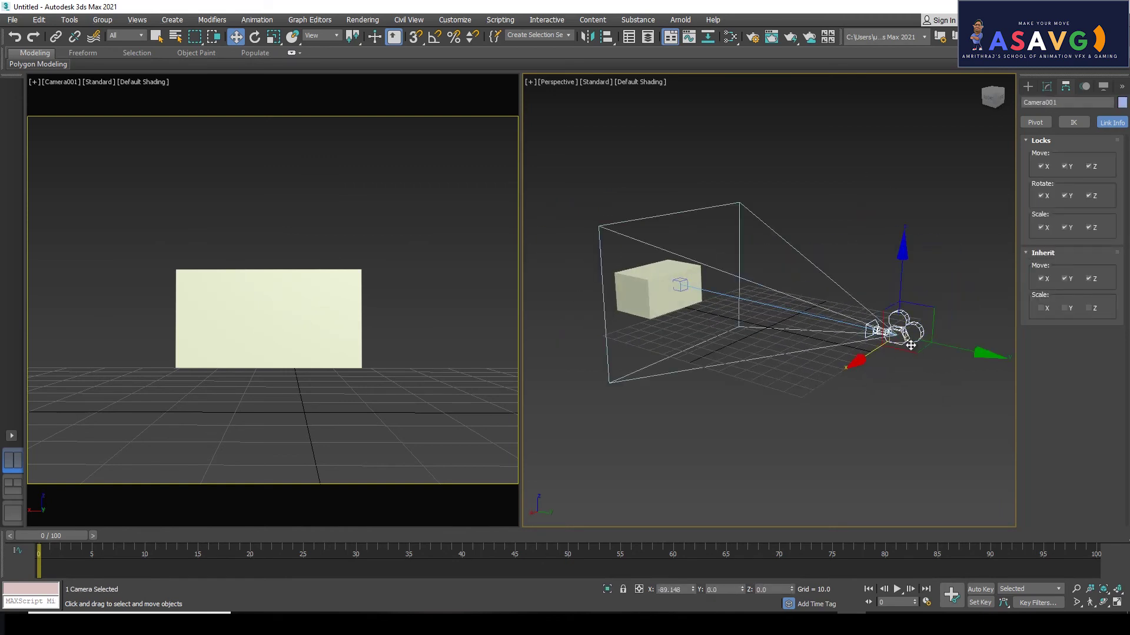
Step: Select Box001 and orbit and zoom the Perspective view onto it in move mode
left_click(679, 312)
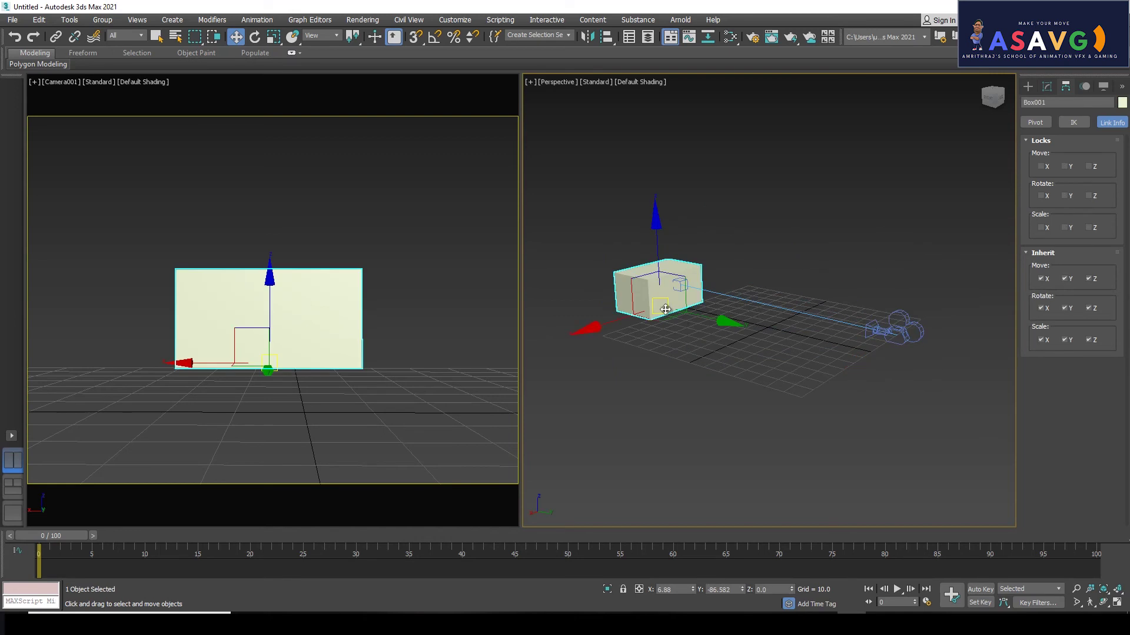
left_click_drag(240, 354, 242, 354)
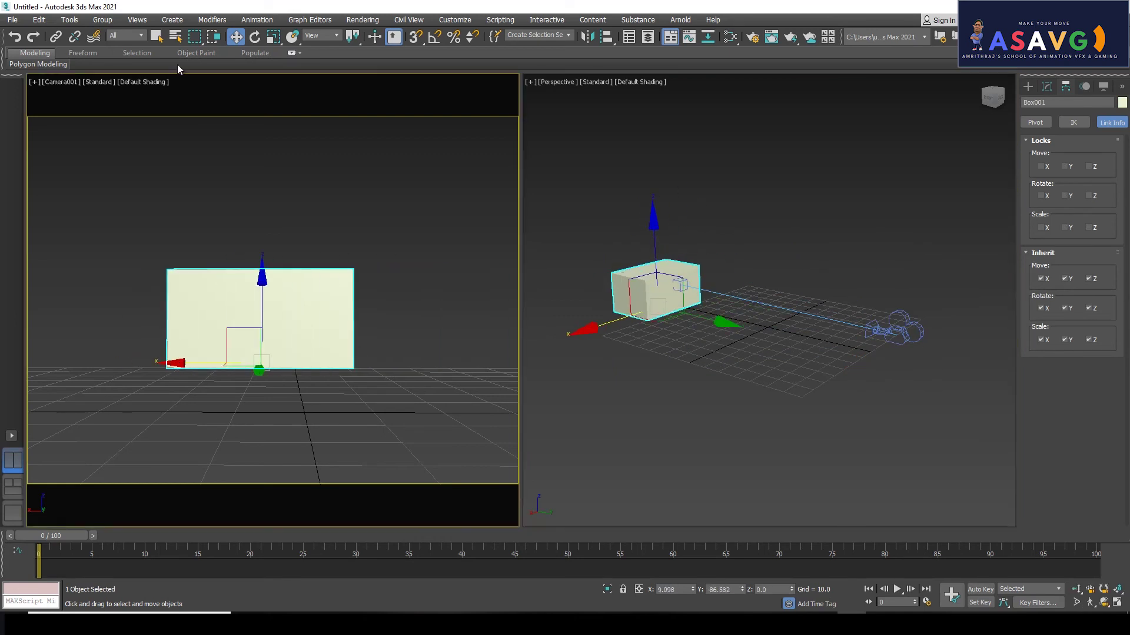
left_click(784, 412)
left_click(658, 289)
left_click_drag(657, 329, 753, 330)
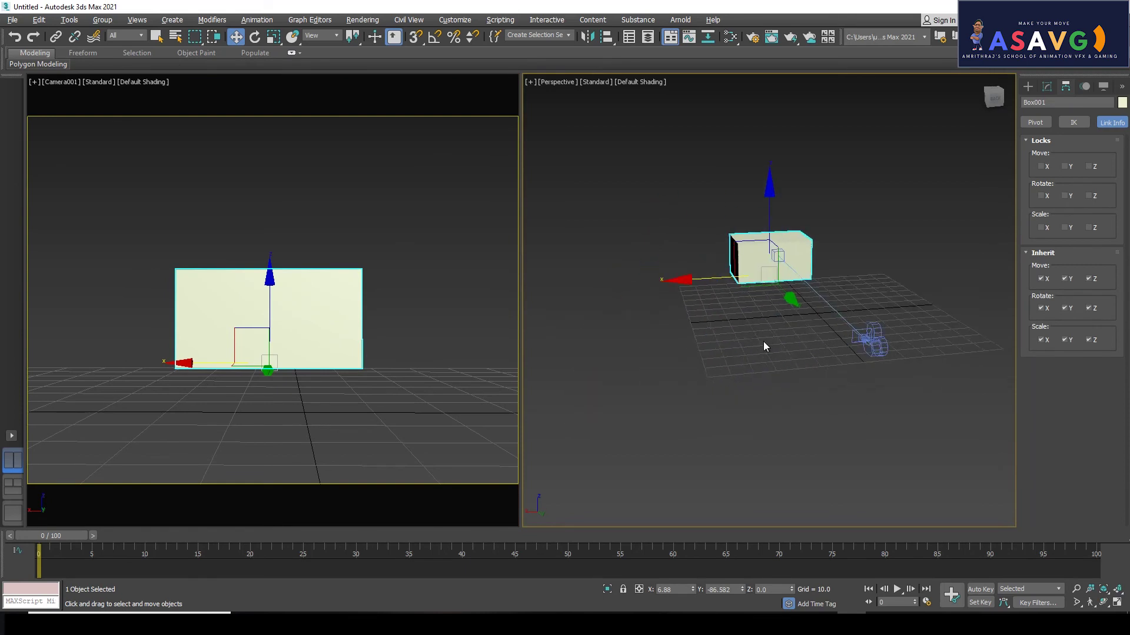
scroll("up", 3)
left_click_drag(779, 373, 771, 346)
left_click_drag(50, 535, 52, 548)
key("w")
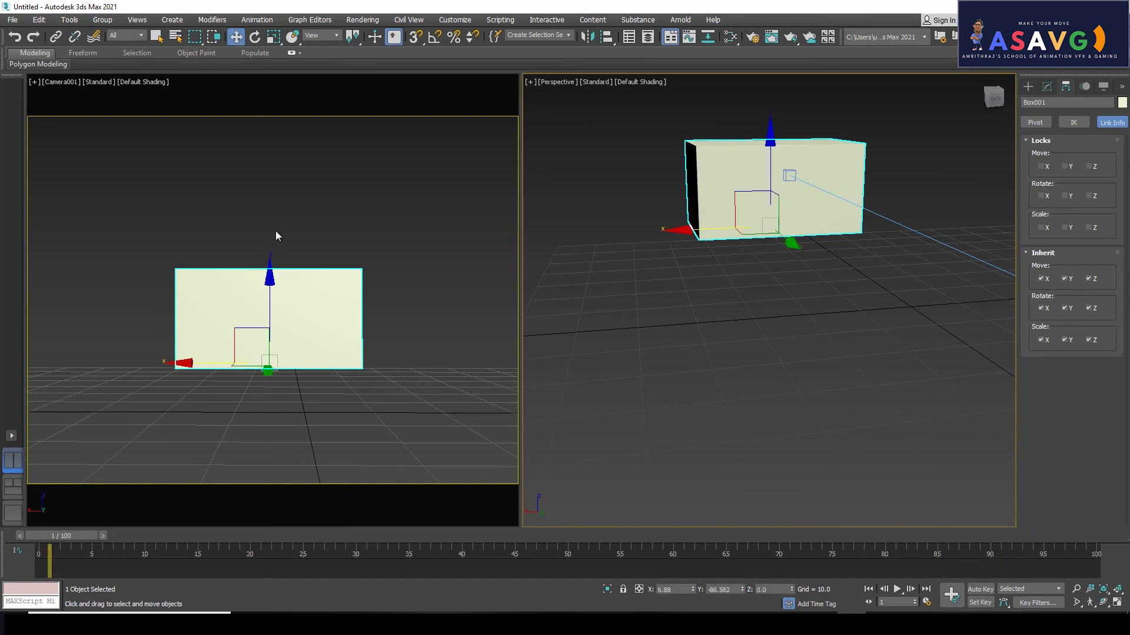
scroll("down", 3)
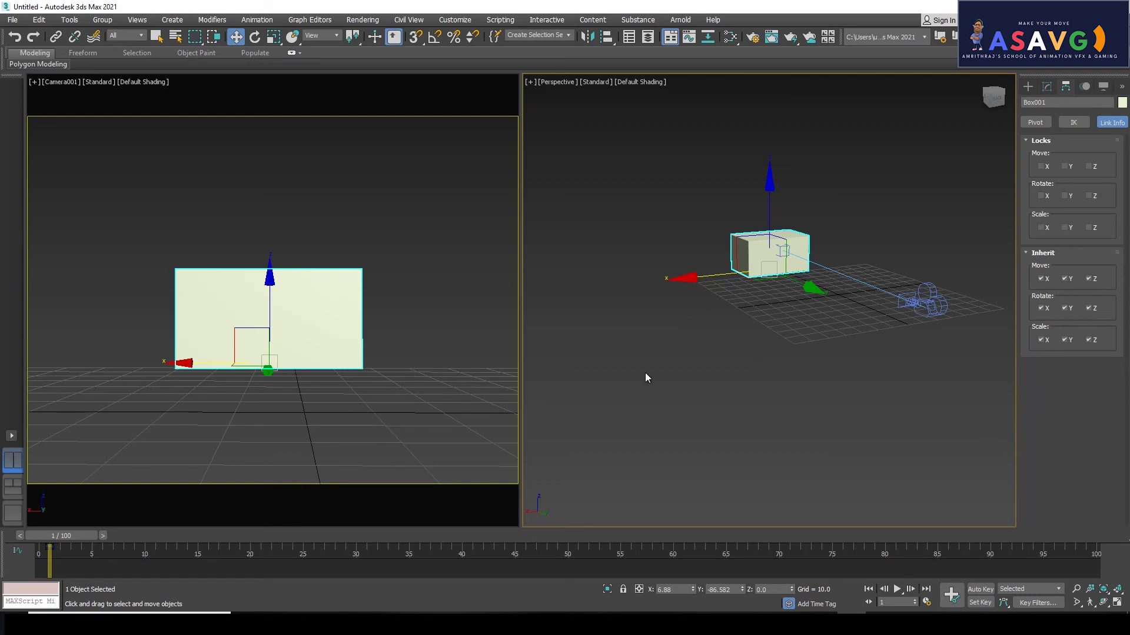
Step: Move Box001 along X out of the camera view at frame 5, then back in
left_click_drag(52, 536, 89, 538)
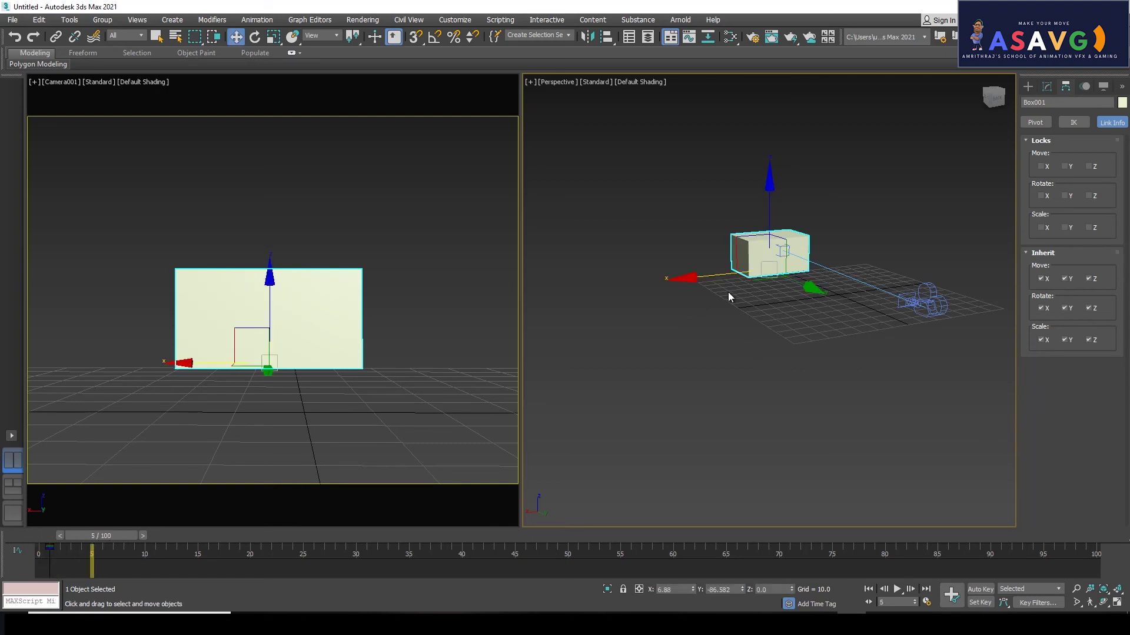
left_click_drag(687, 280, 847, 263)
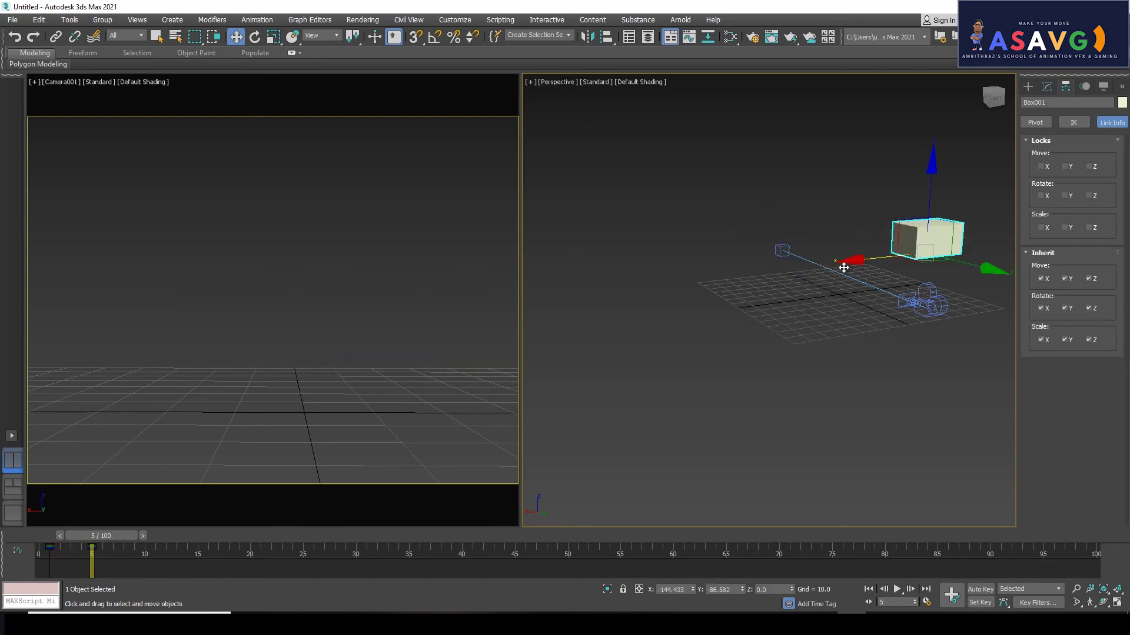
key("q")
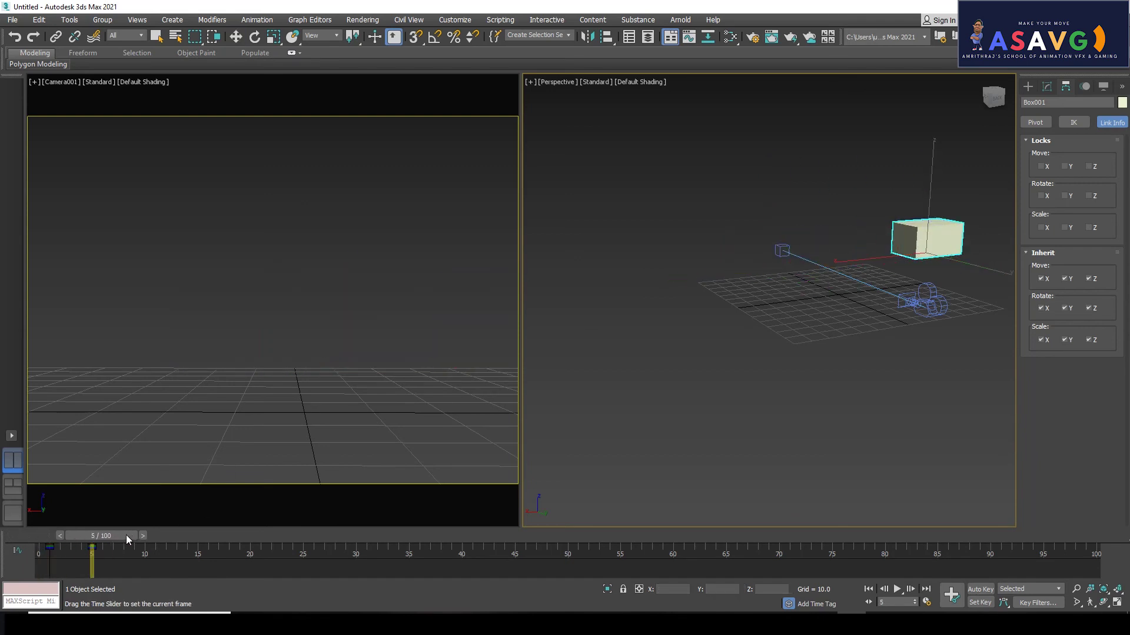
key("w")
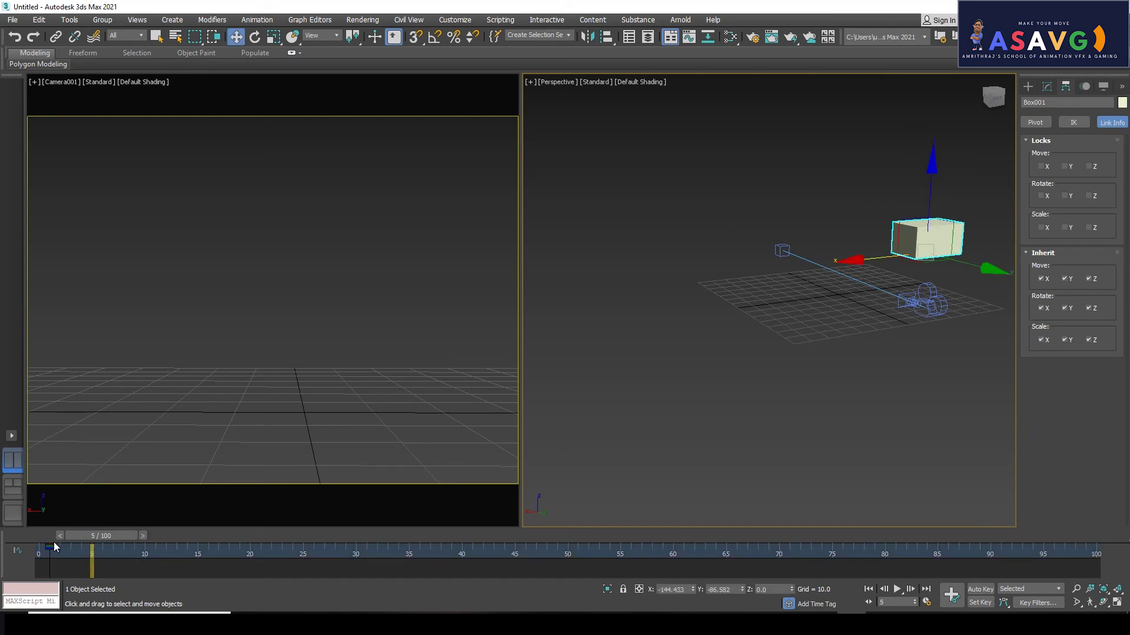
left_click_drag(83, 538, 44, 536)
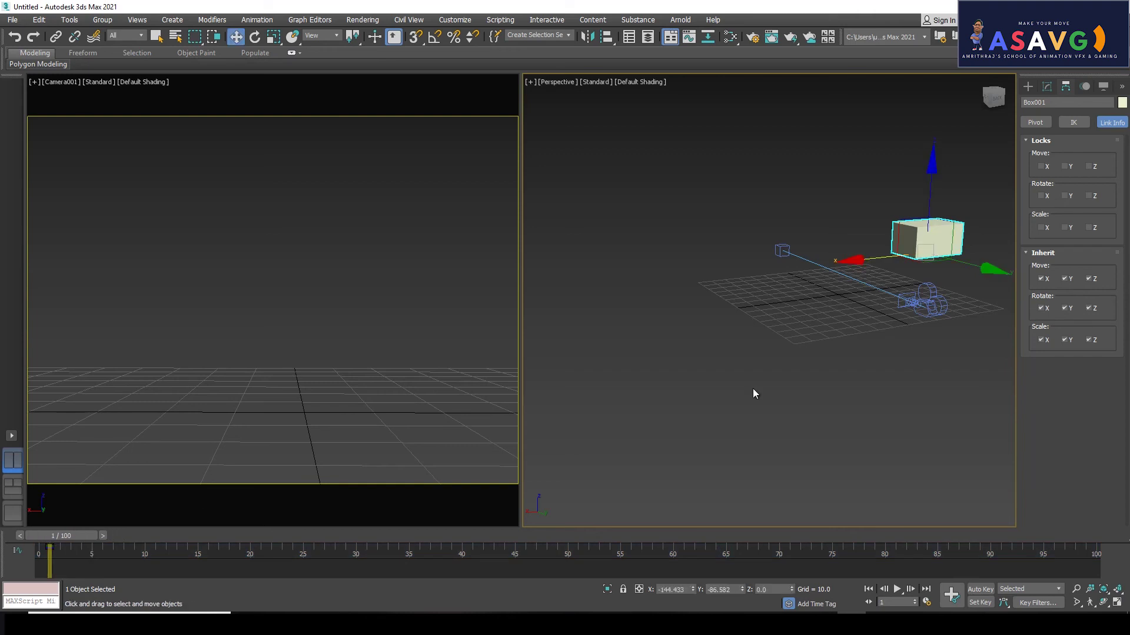
left_click_drag(853, 262, 707, 284)
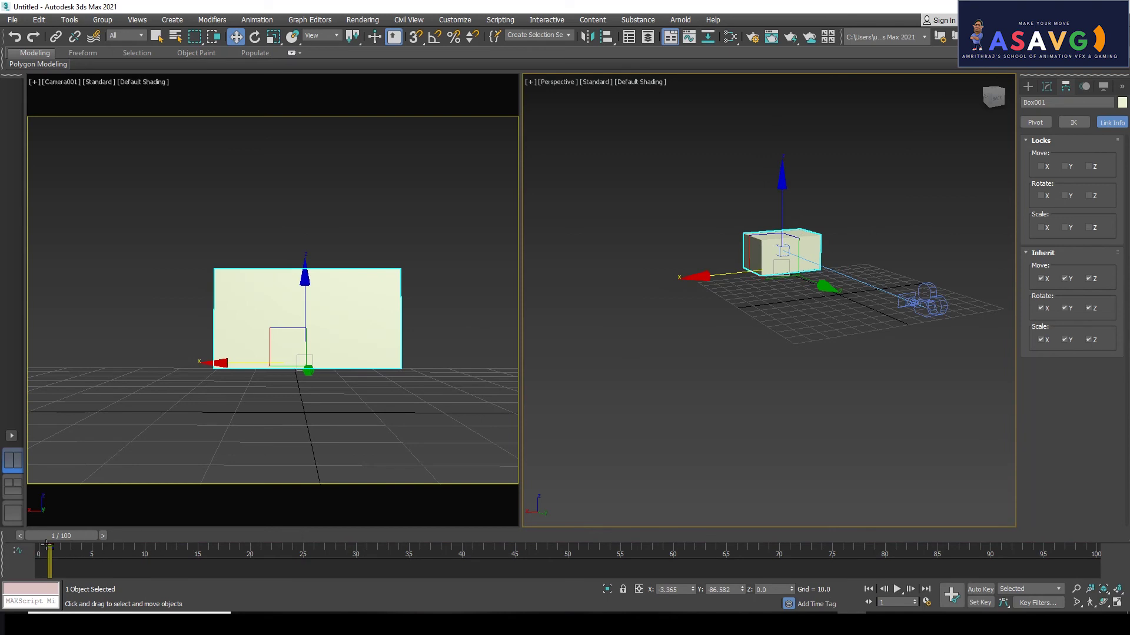
left_click_drag(70, 537, 52, 546)
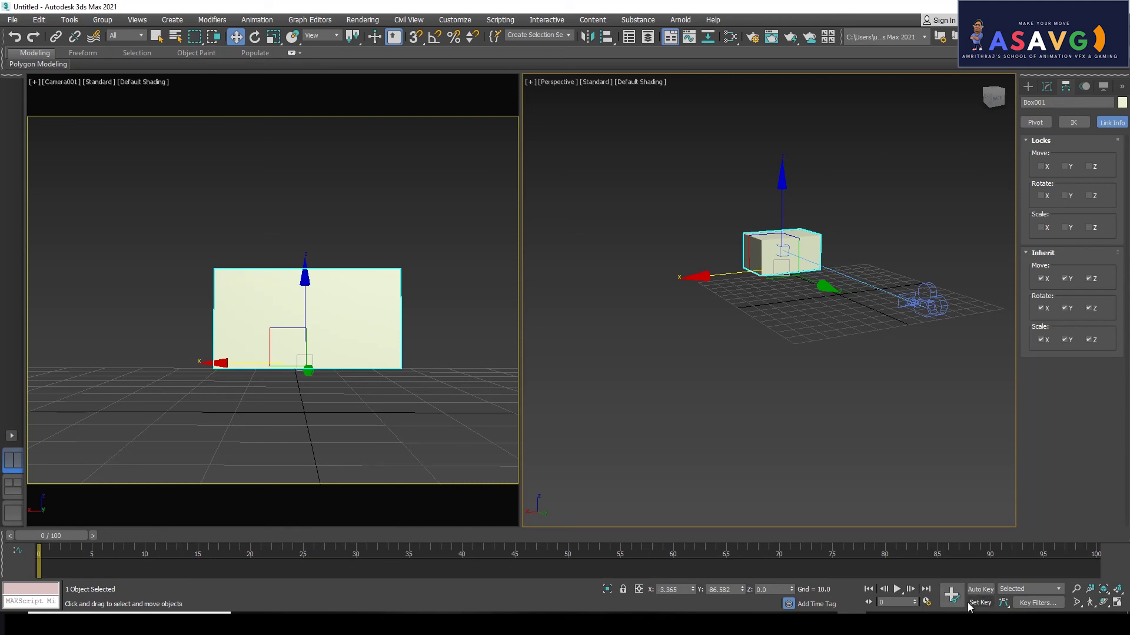
Step: With Set Key mode on, move Box001 toward the camera at frame 5
left_click(980, 602)
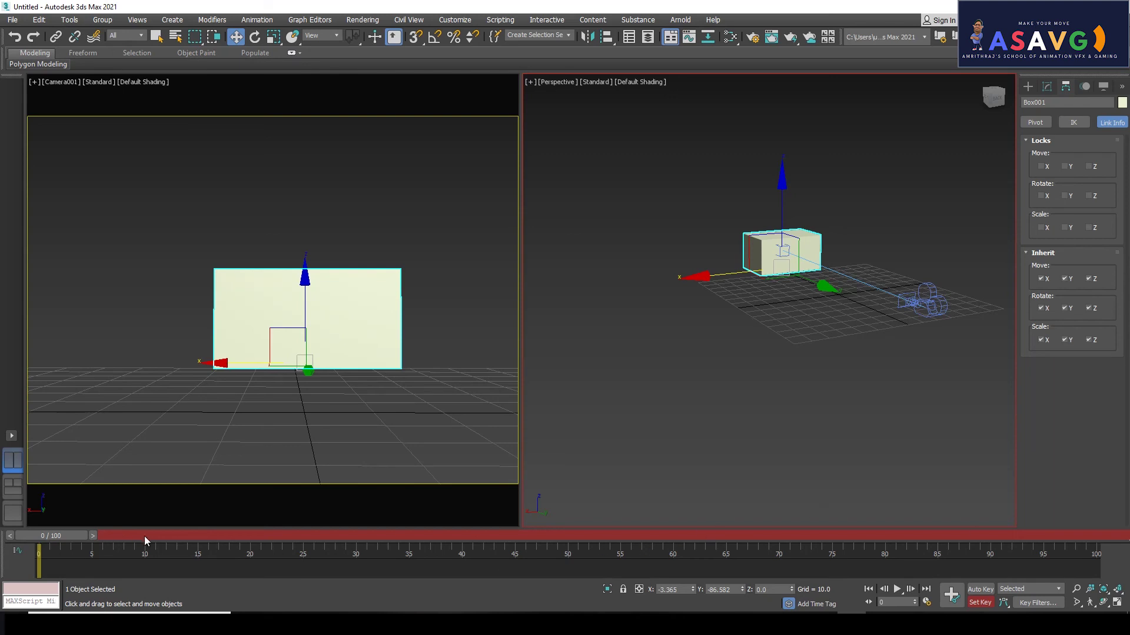
left_click_drag(47, 533, 101, 539)
key("w")
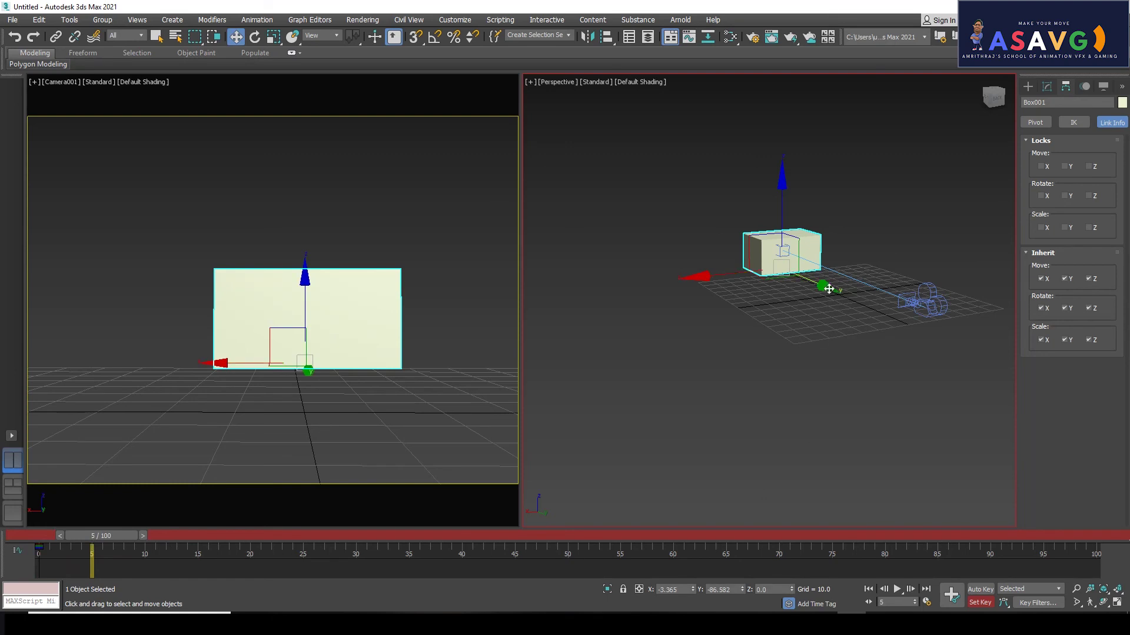
left_click_drag(824, 291, 875, 317)
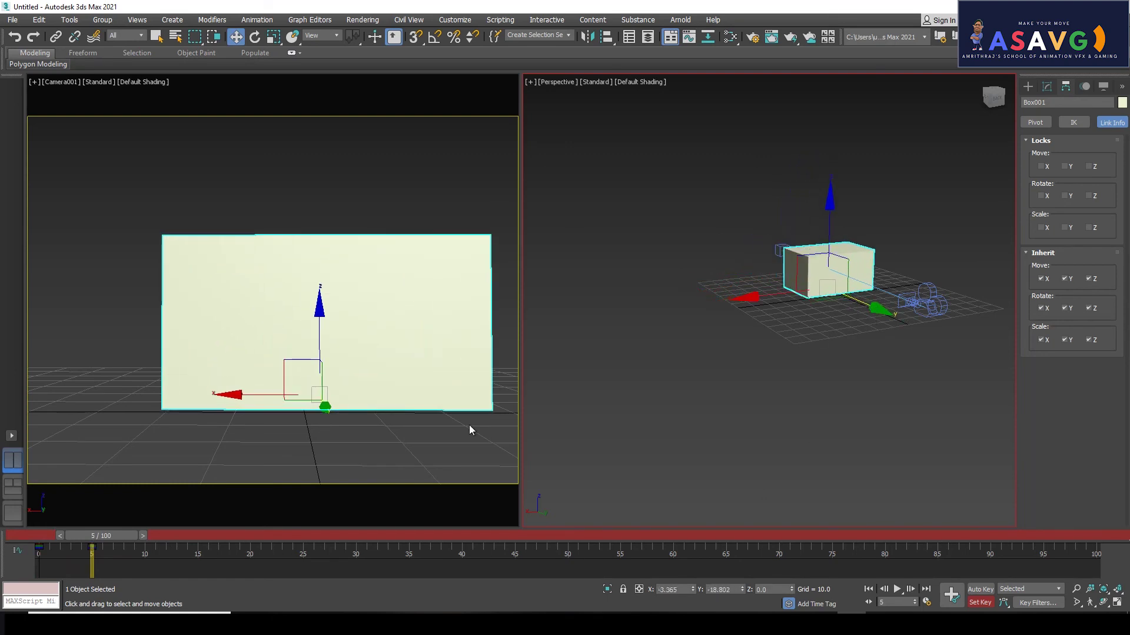
left_click_drag(112, 539, 38, 548)
key("w")
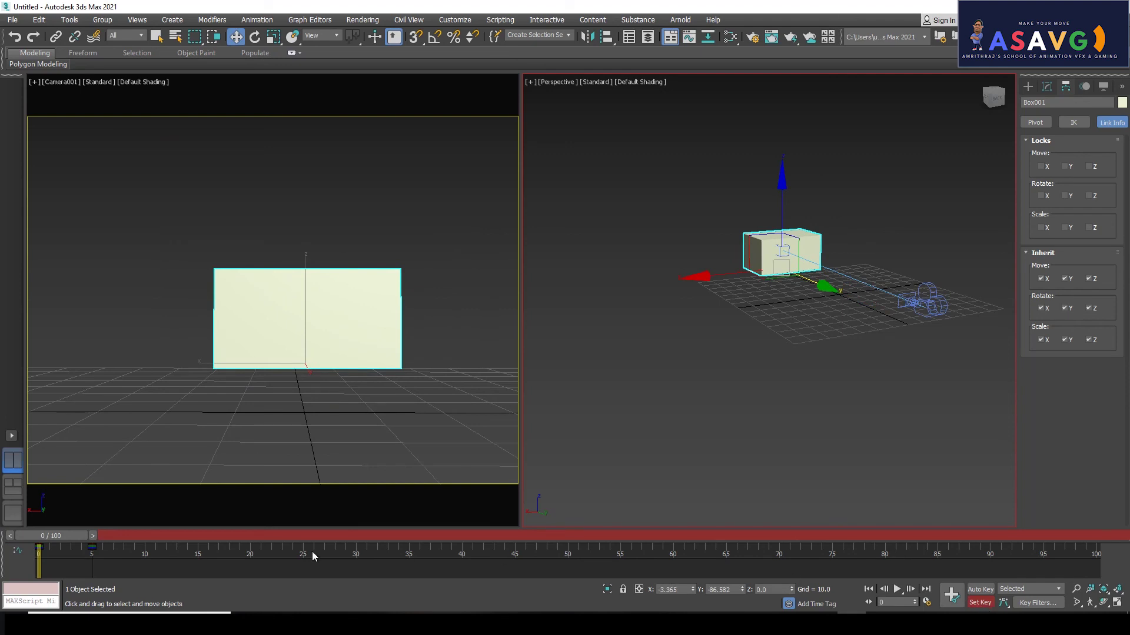
Step: Turn Set Key off, nudge Box001 at frame 6, and delete its track-bar keys
left_click(92, 549)
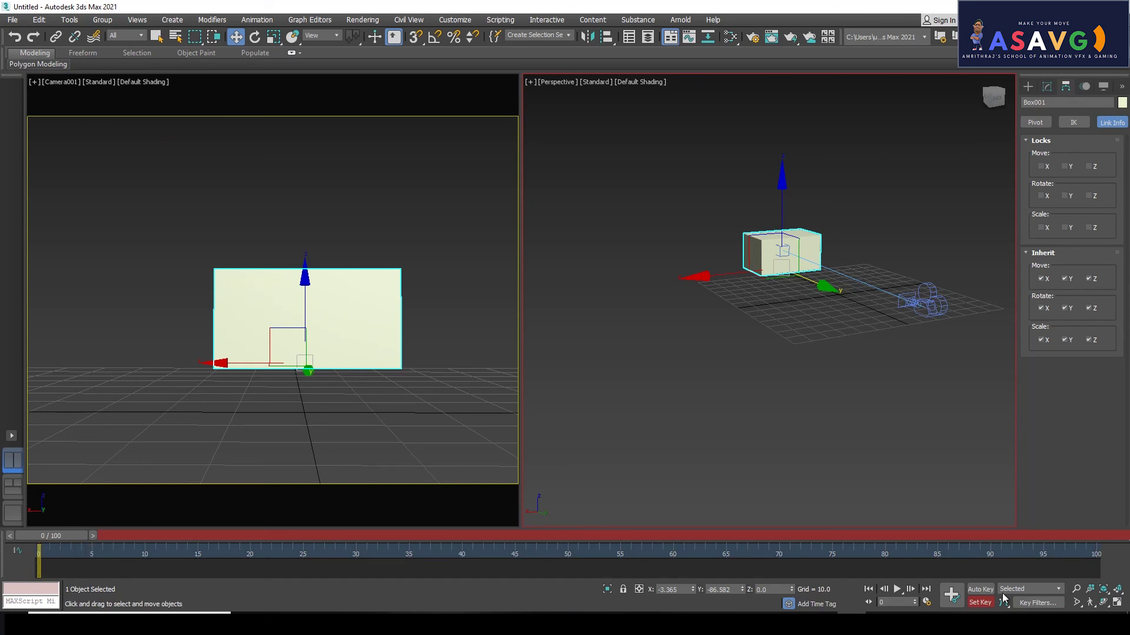
left_click(980, 606)
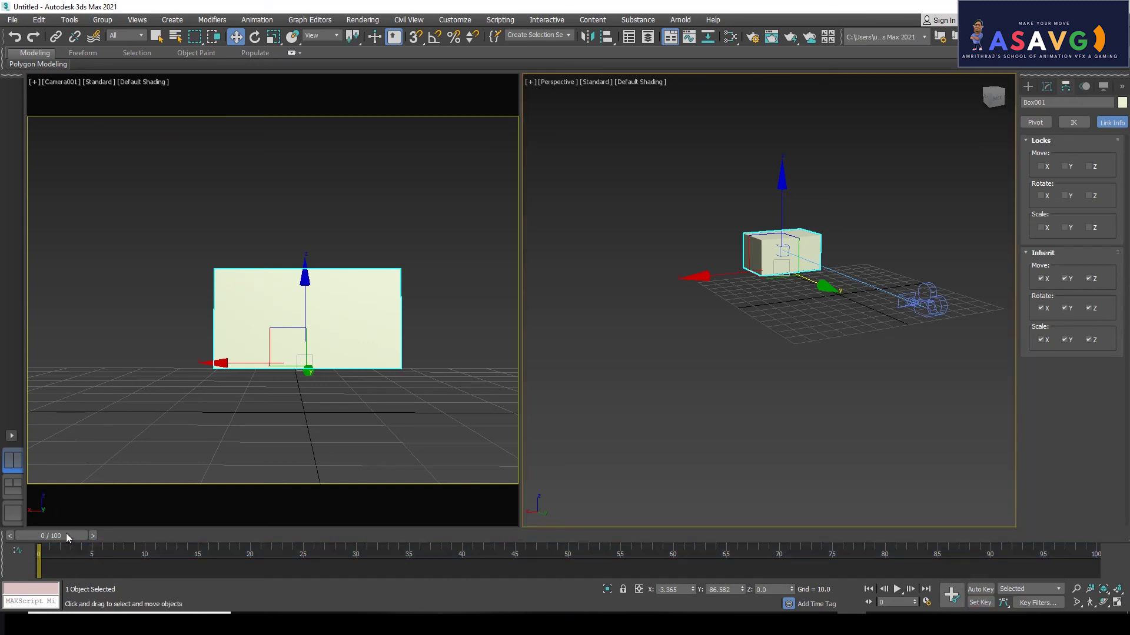
left_click_drag(141, 534, 146, 539)
left_click_drag(815, 290, 849, 305)
left_click_drag(112, 535, 36, 533)
key("Delete")
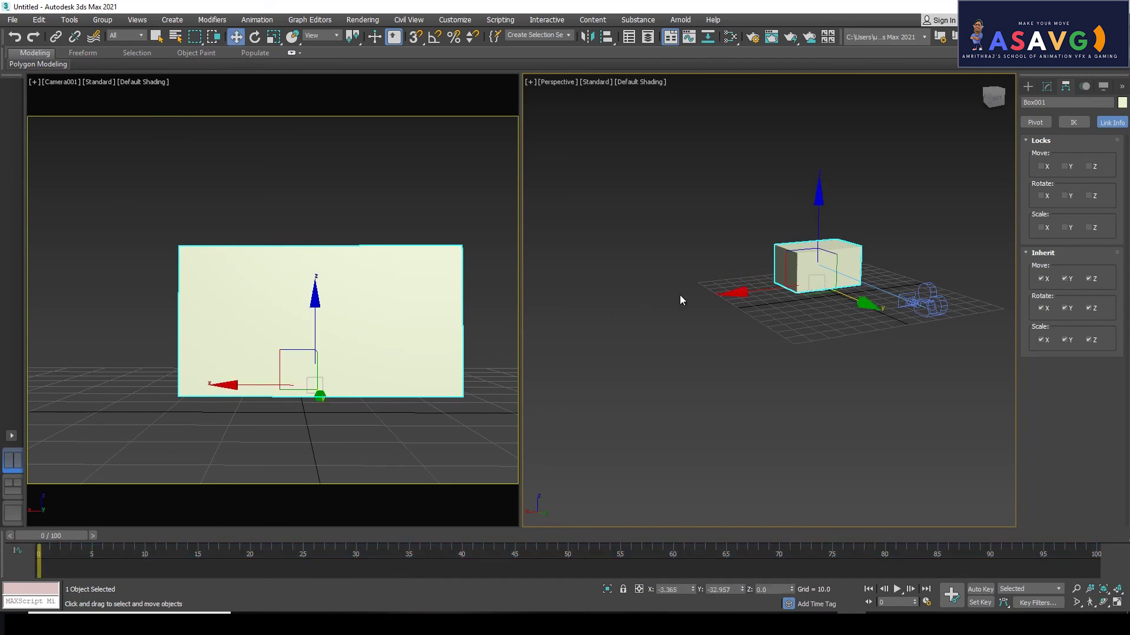
Step: In Set Key mode, push Box001 toward the camera at frame 5 and back, previewing the motion
left_click(976, 604)
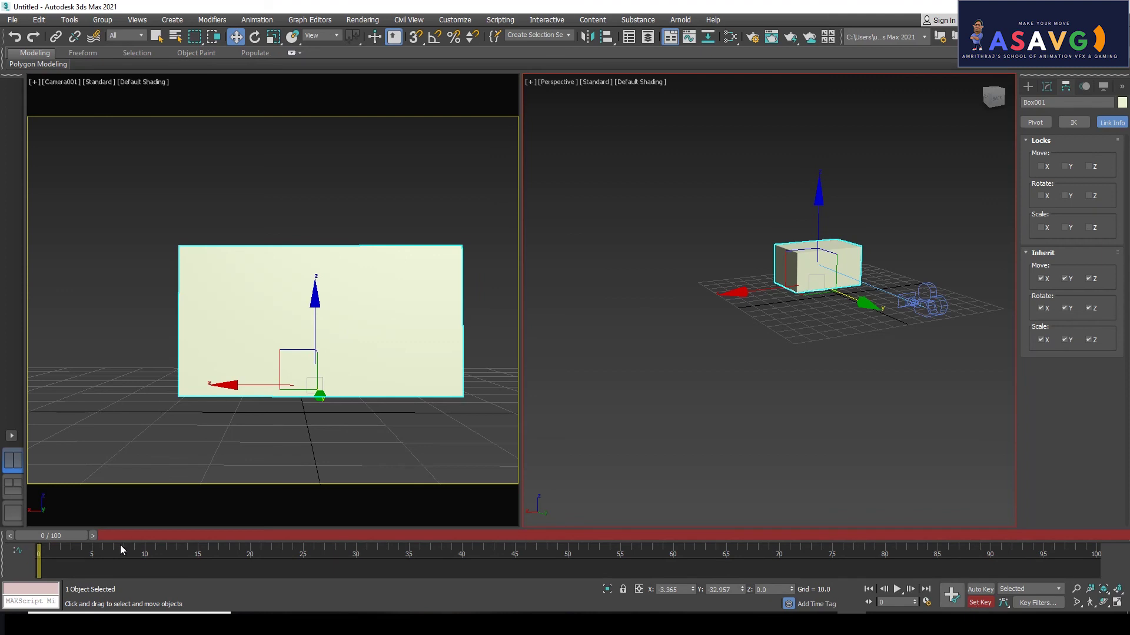
left_click_drag(59, 538, 107, 539)
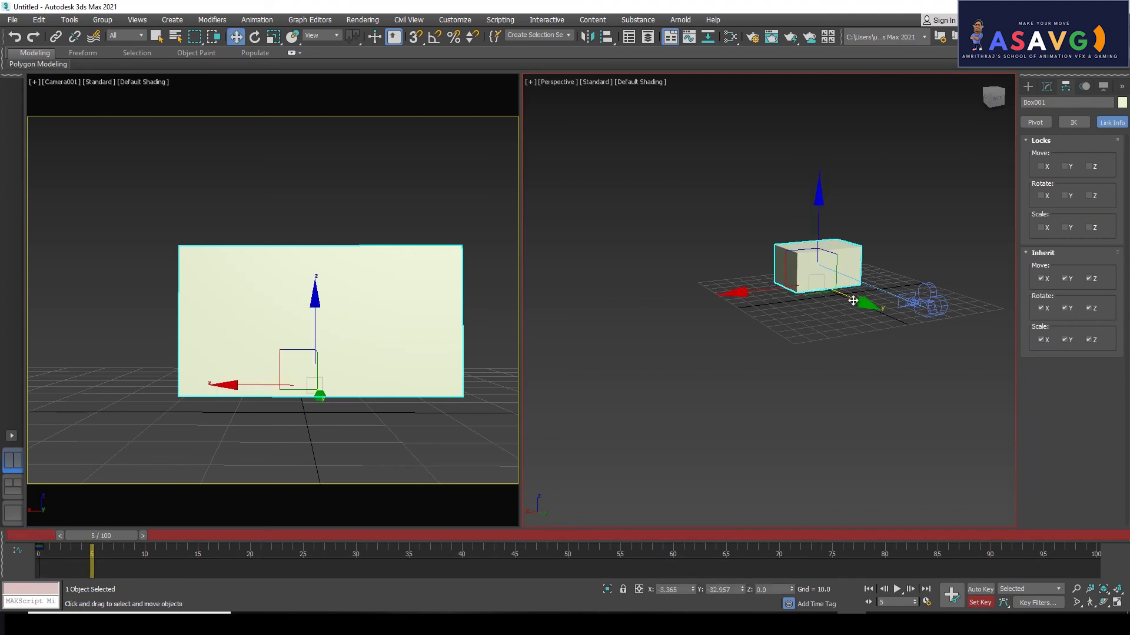
left_click_drag(852, 301, 884, 315)
left_click_drag(100, 541, 240, 551)
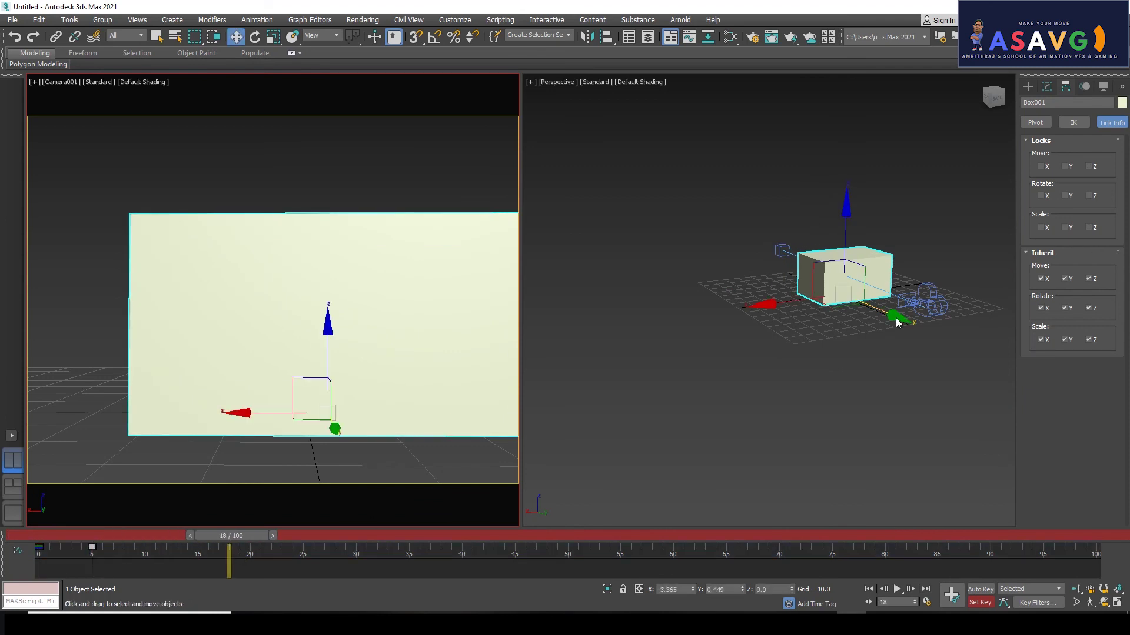
left_click_drag(895, 318, 856, 316)
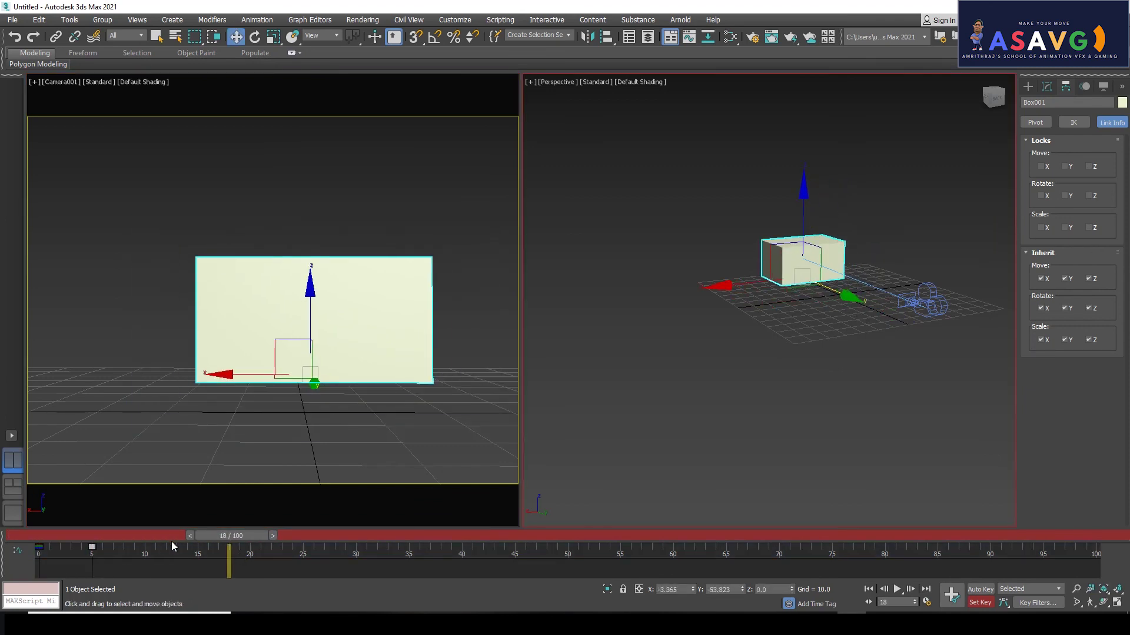
left_click_drag(238, 545, 45, 555)
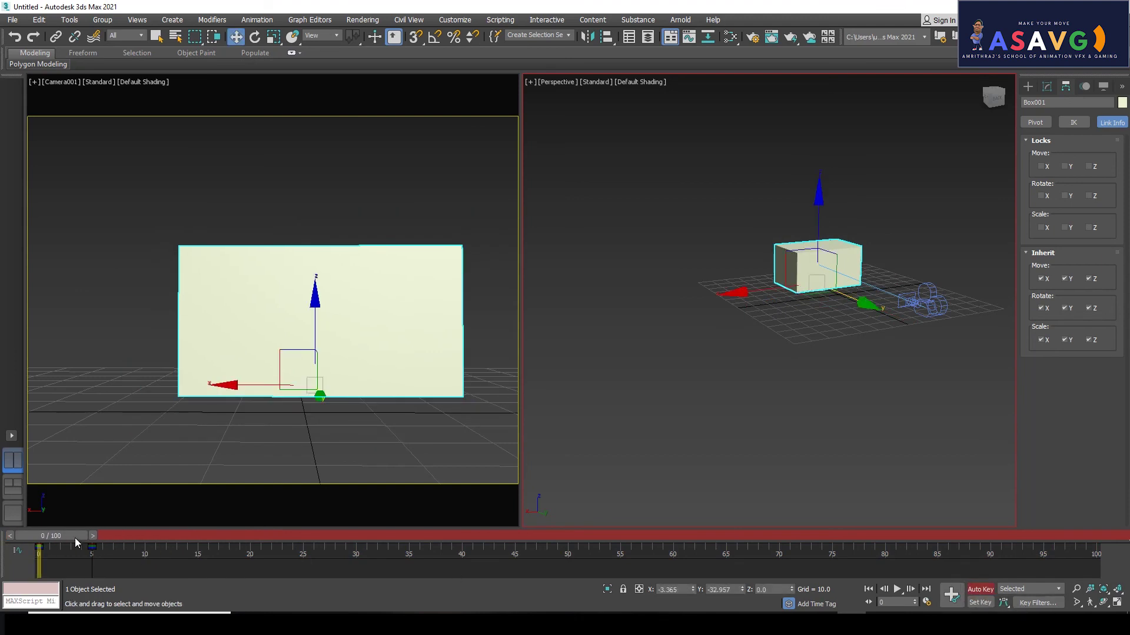
Step: Reposition Box001 along Y at frames 24 and 35
left_click_drag(75, 537, 238, 536)
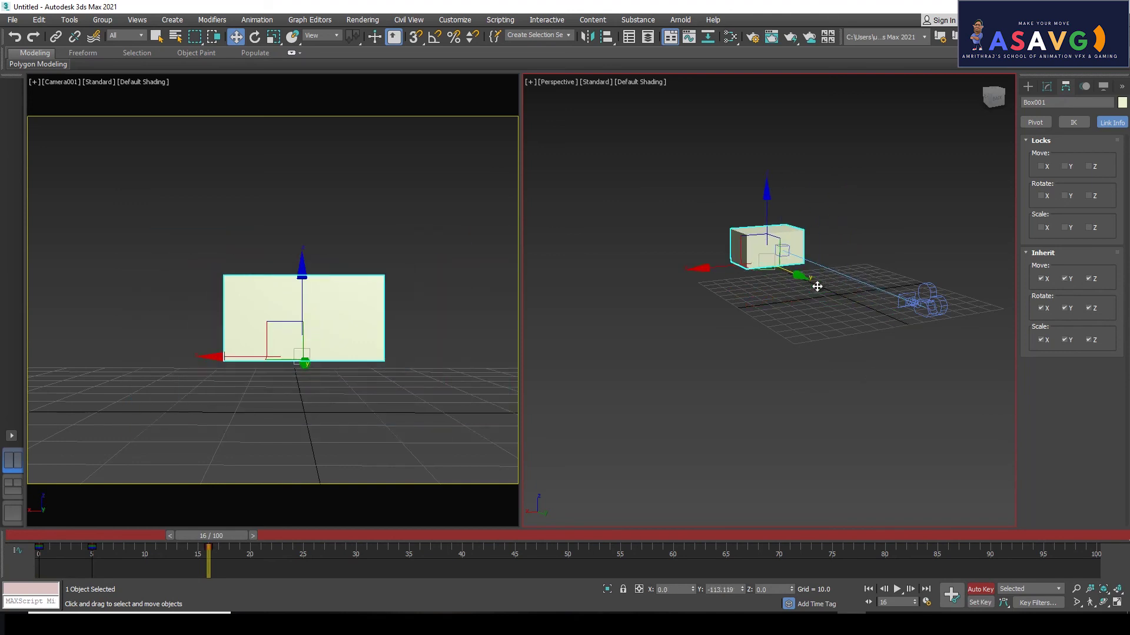
left_click_drag(123, 535, 293, 550)
key("w")
left_click_drag(801, 279, 820, 287)
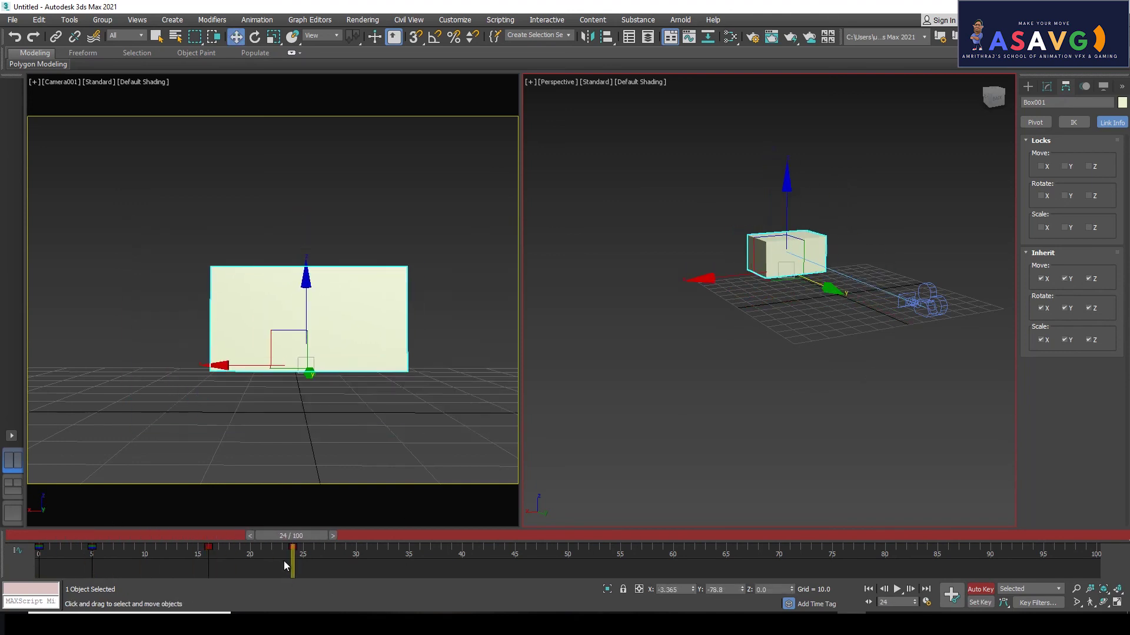
left_click_drag(288, 536, 215, 527)
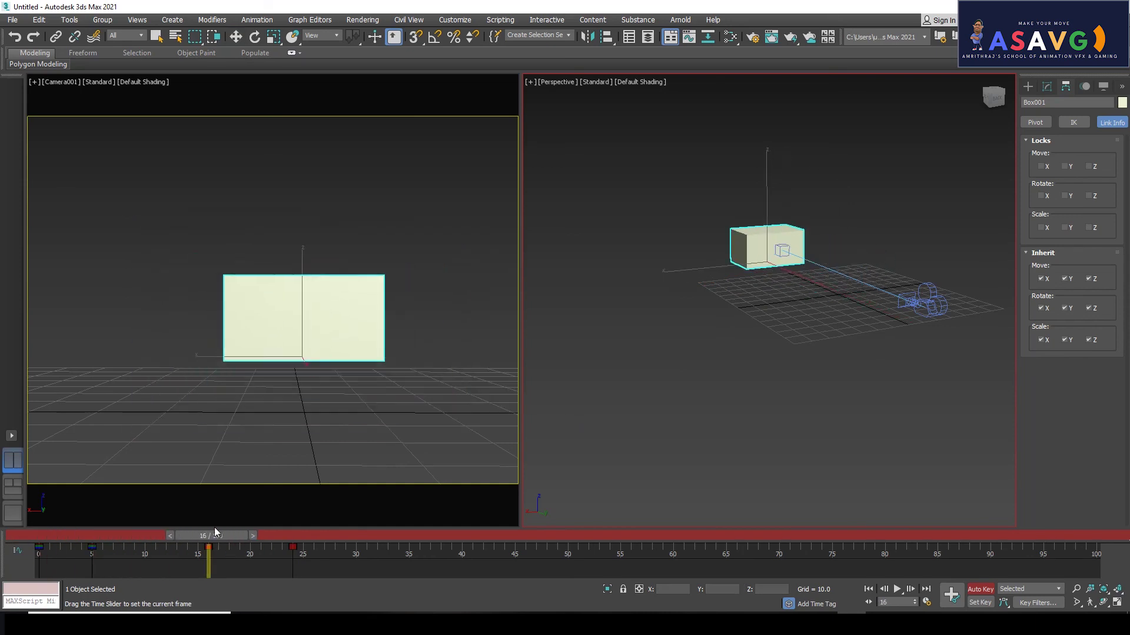
left_click_drag(222, 533, 306, 534)
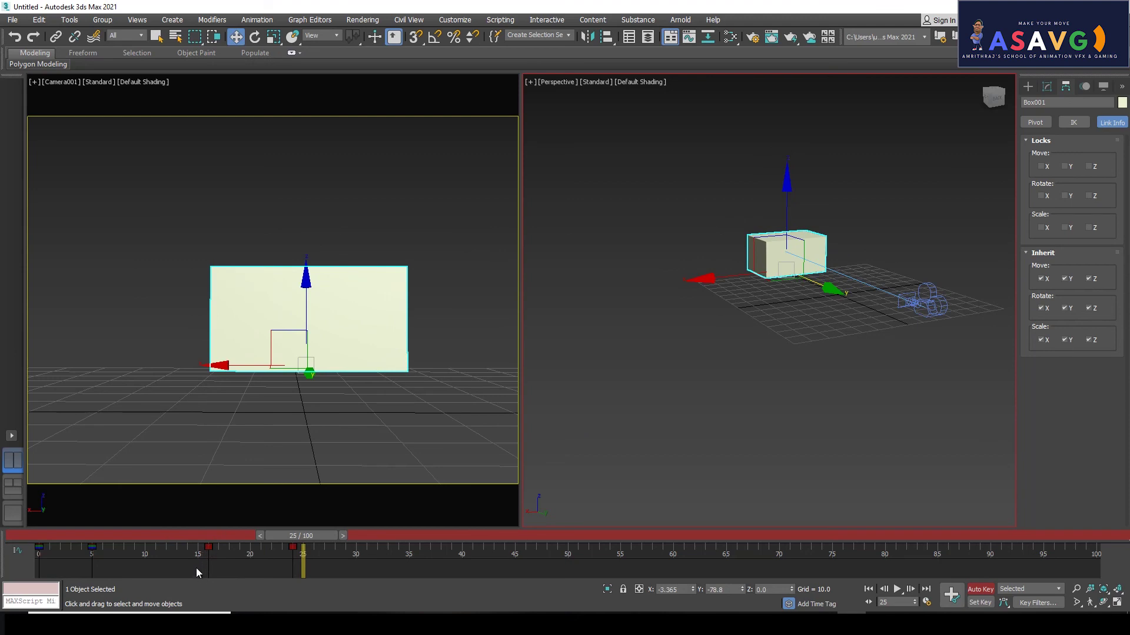
left_click_drag(291, 537, 427, 536)
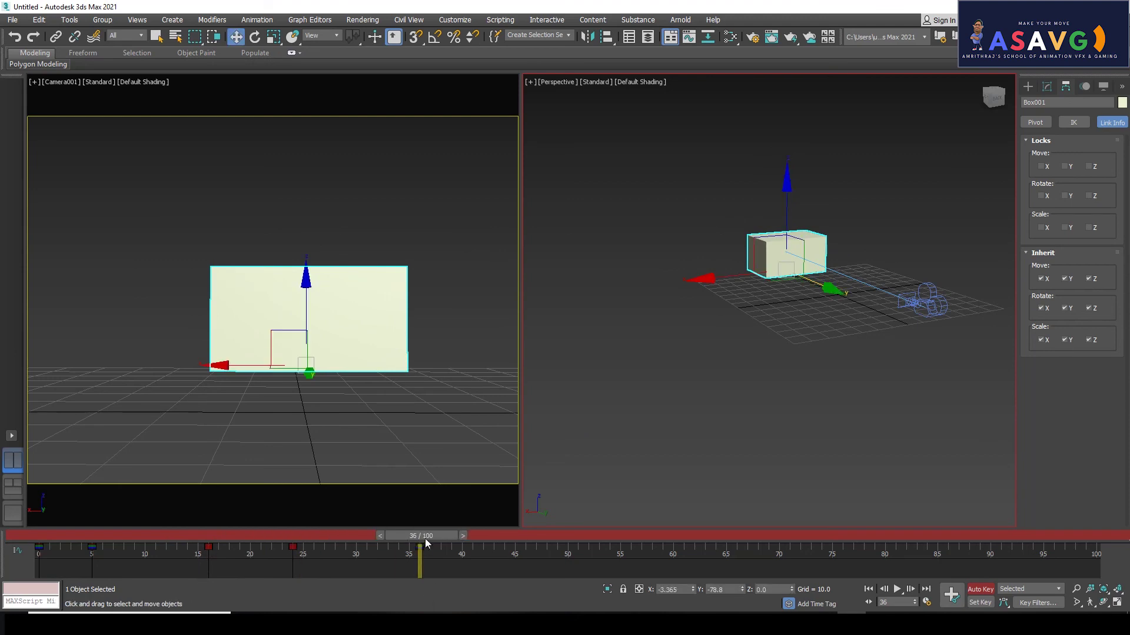
left_click_drag(833, 291, 821, 284)
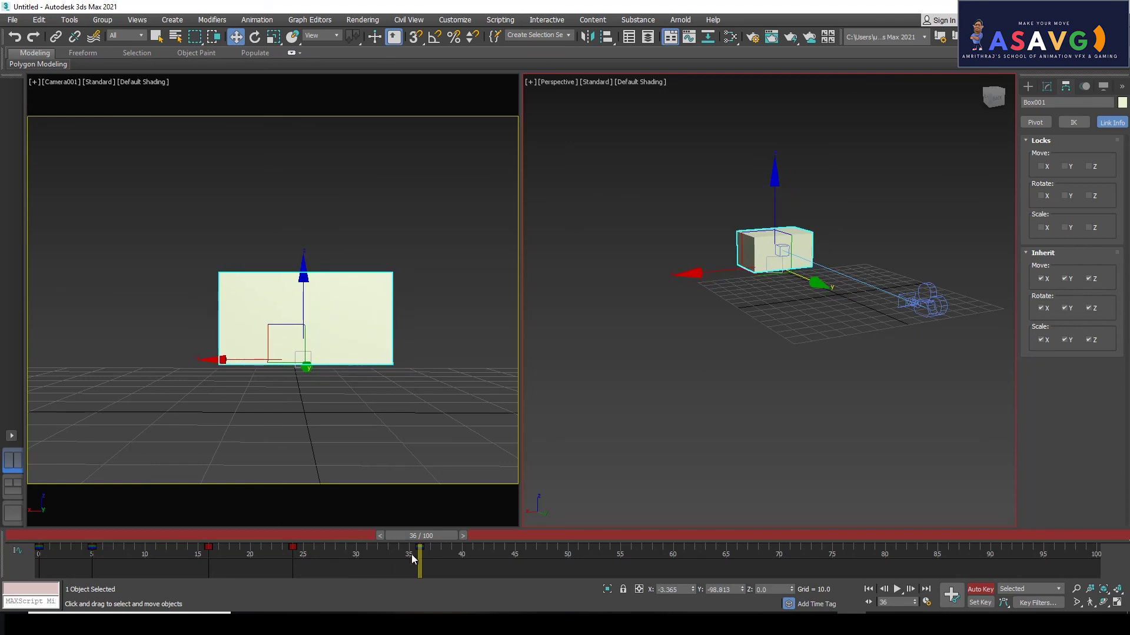
left_click_drag(420, 536, 452, 545)
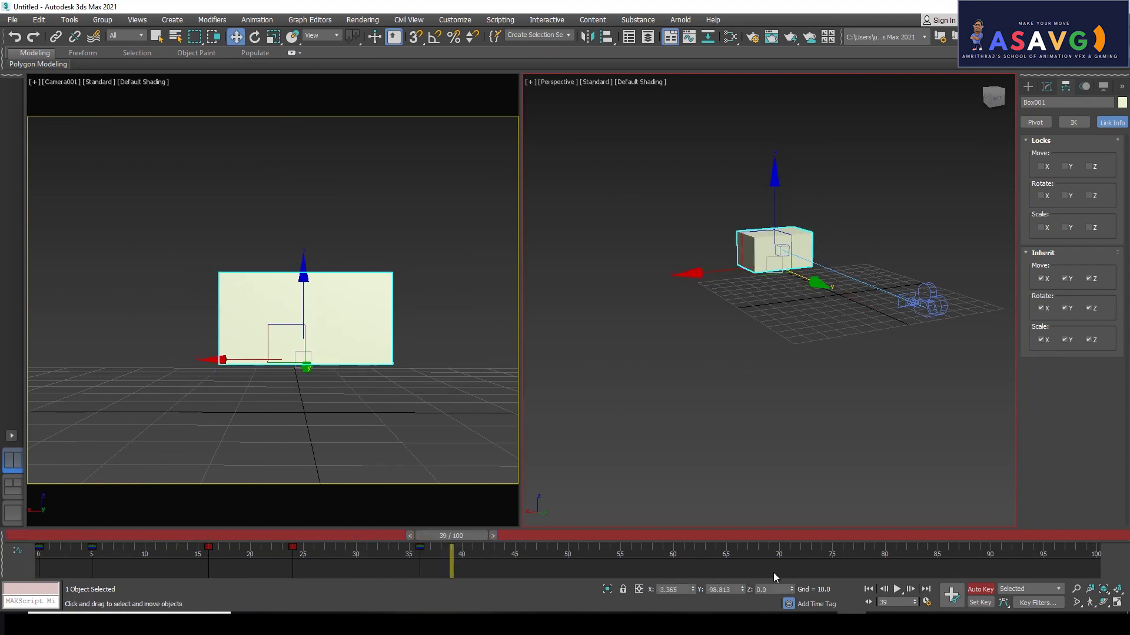
Step: Record a key at frame 47 and move Box001 left along X at later frames
left_click(980, 602)
left_click_drag(453, 537, 536, 536)
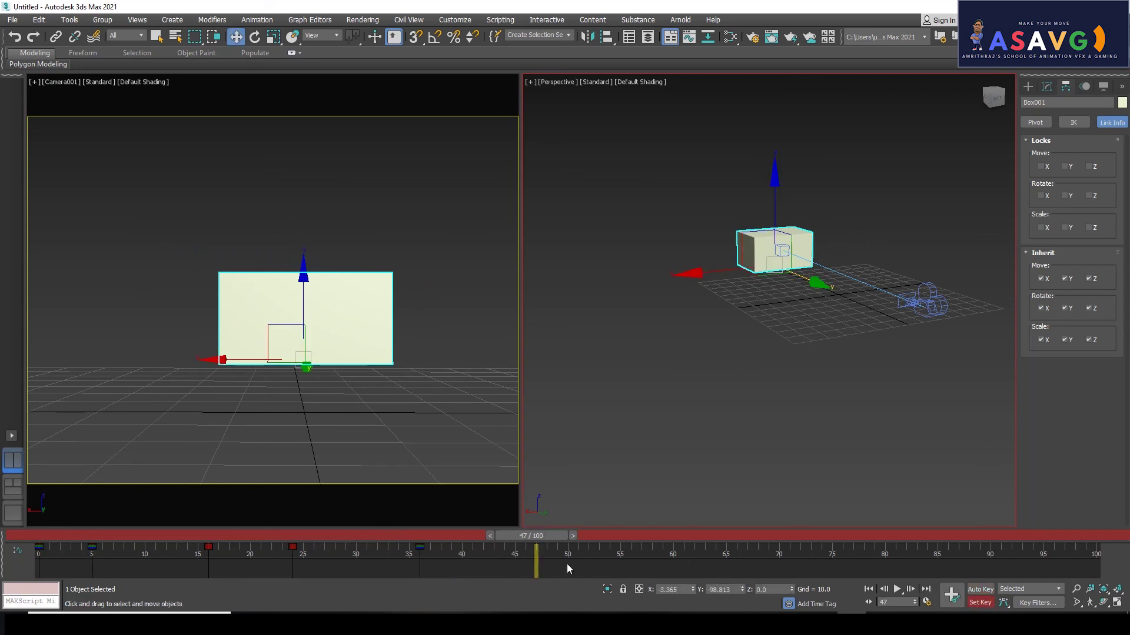
left_click(954, 599)
left_click_drag(219, 365, 134, 365)
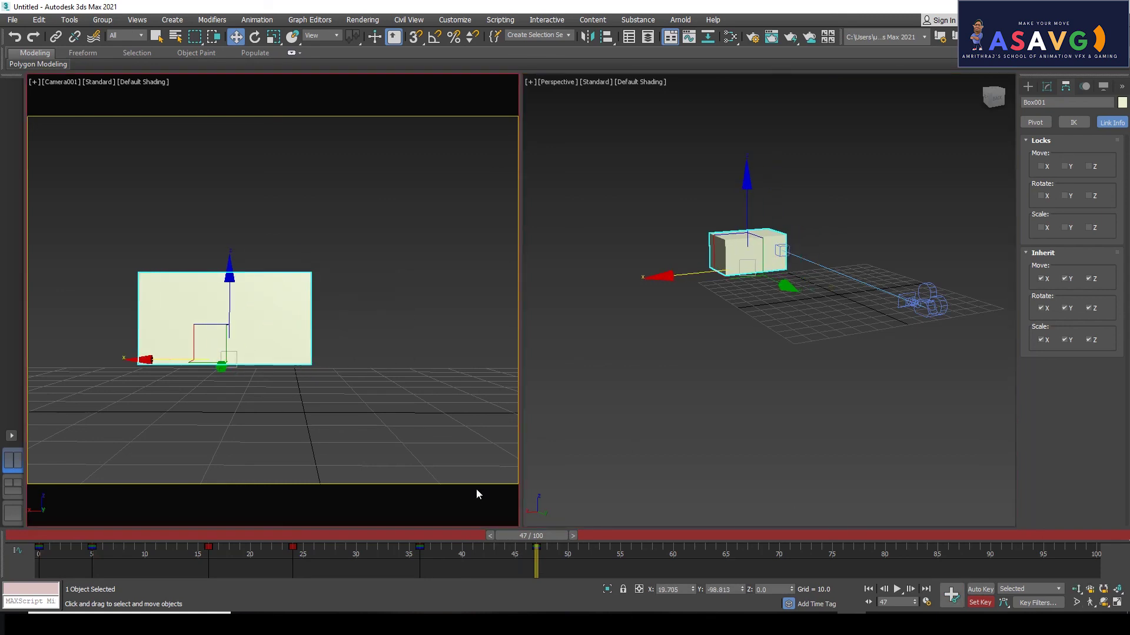
left_click_drag(557, 533, 661, 534)
key("w")
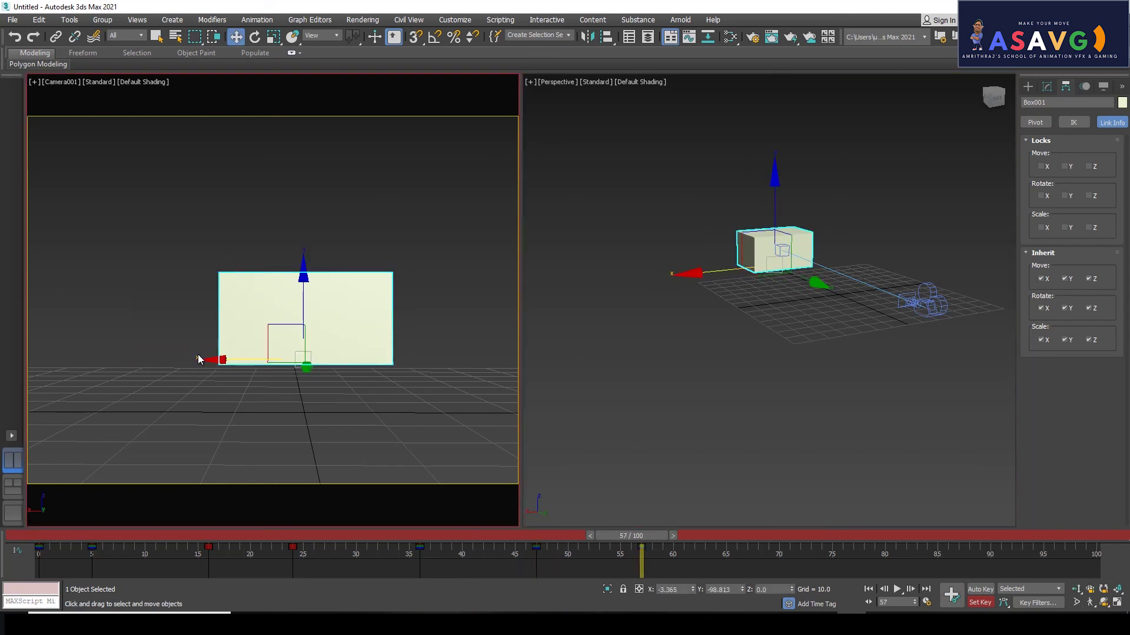
left_click_drag(210, 366, 132, 360)
left_click_drag(597, 534, 166, 515)
left_click_drag(342, 553, 57, 559)
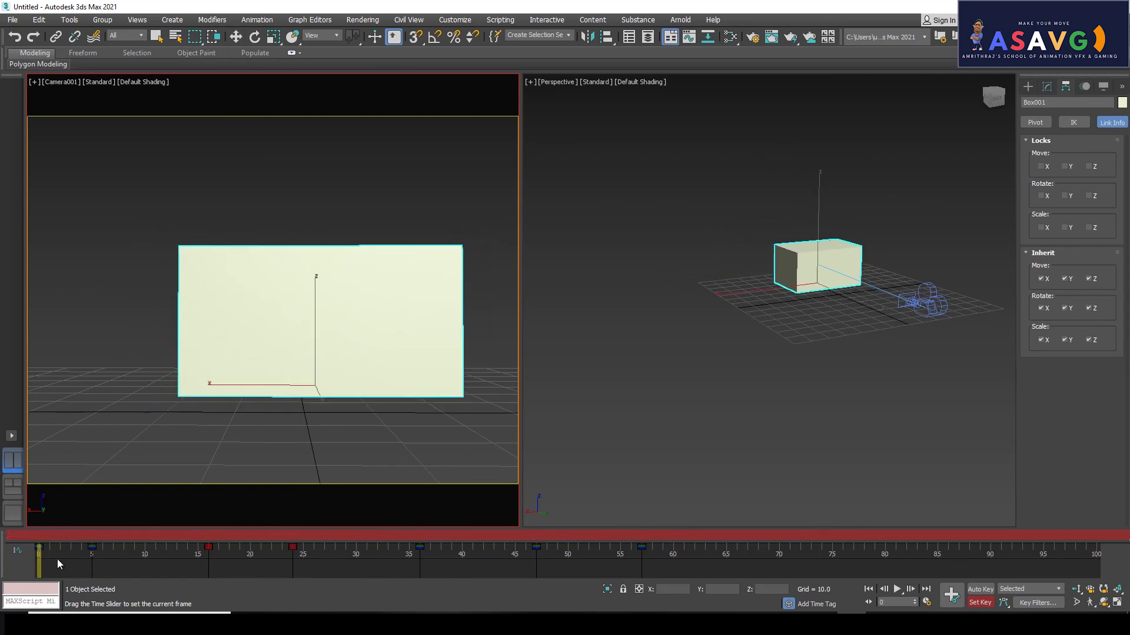
Step: Select Box001's track-bar keys and delete the frame 5 key via the right-click menu
key("w")
left_click(363, 534)
left_click_drag(700, 556, 21, 551)
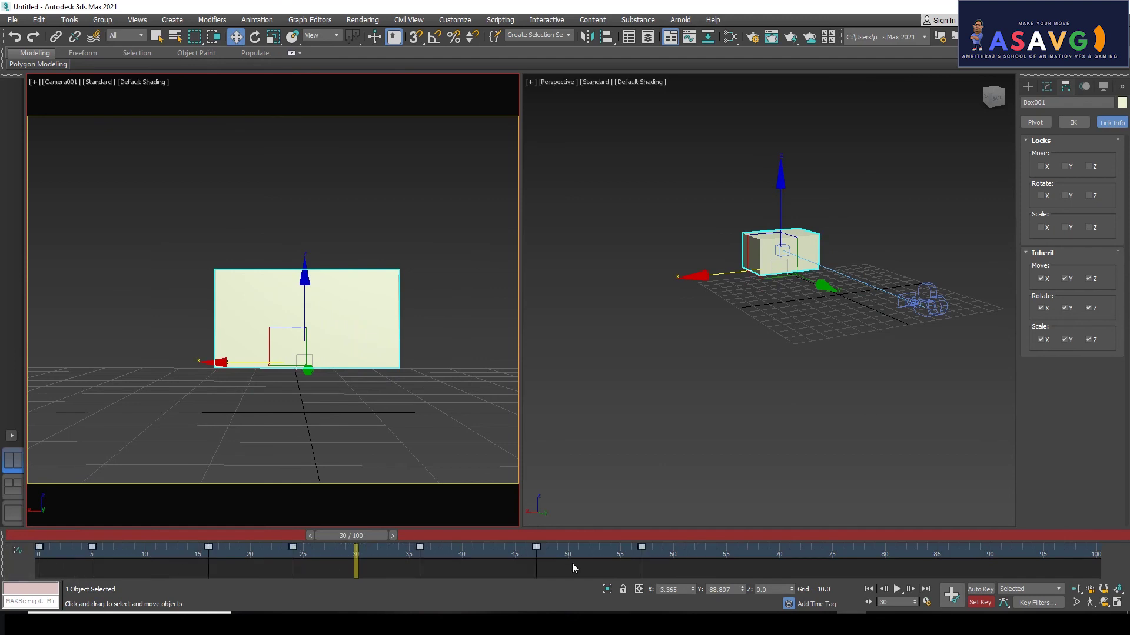
left_click_drag(685, 557, 41, 545)
right_click(95, 548)
mouse_move(134, 471)
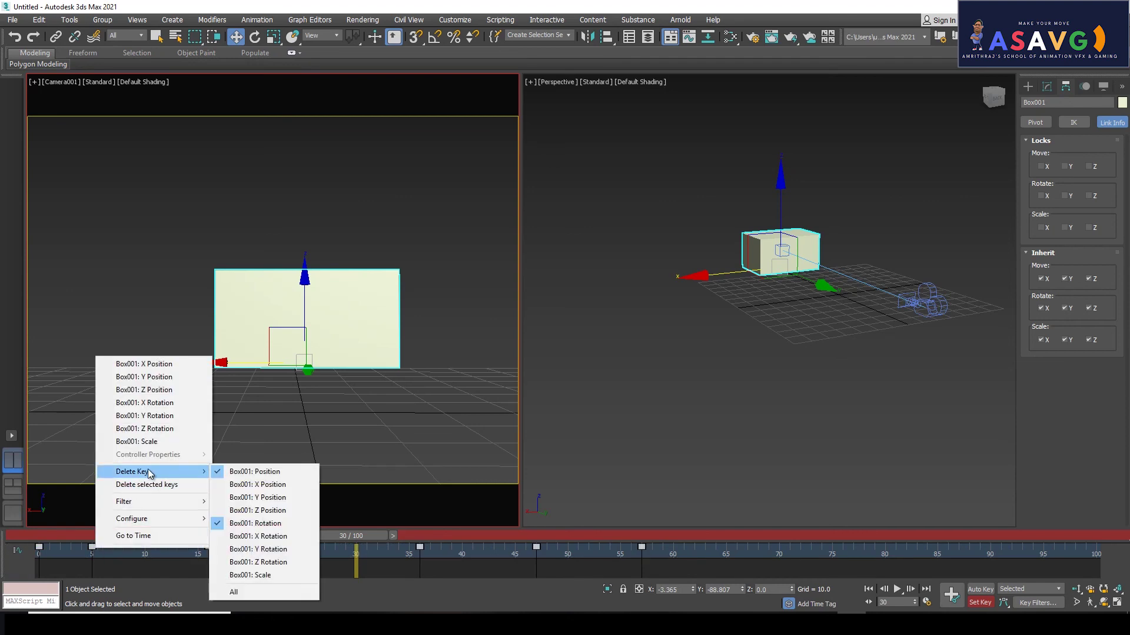
left_click(242, 592)
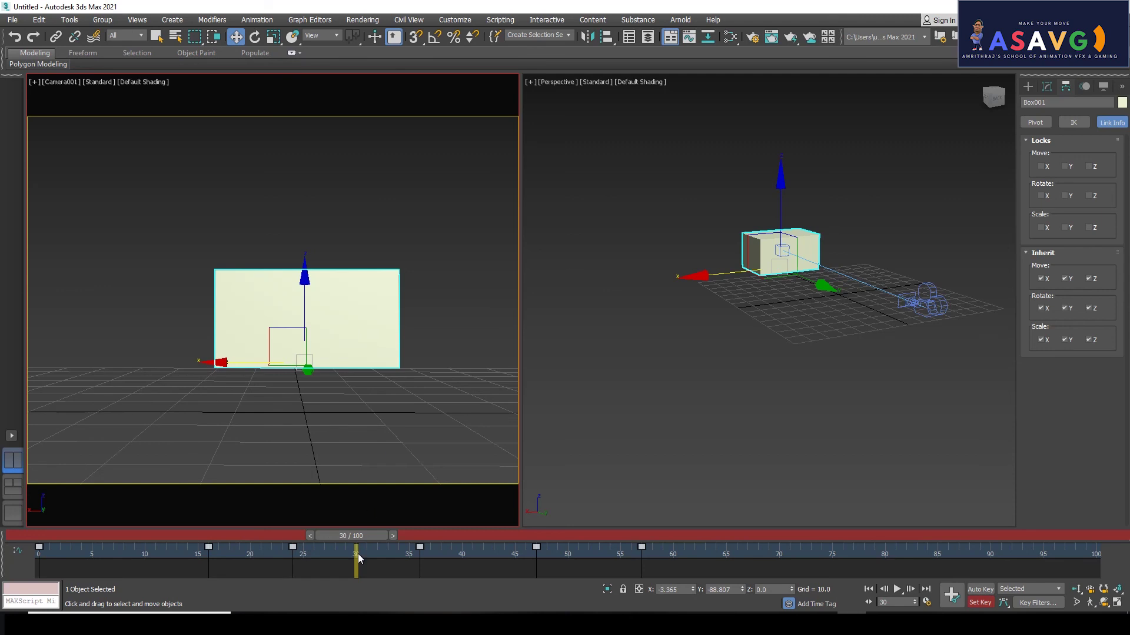
Step: Select all keys from frame 0 to about 62 and delete them via the right-click menu
left_click_drag(689, 550, 1, 551)
right_click(36, 551)
mouse_move(73, 471)
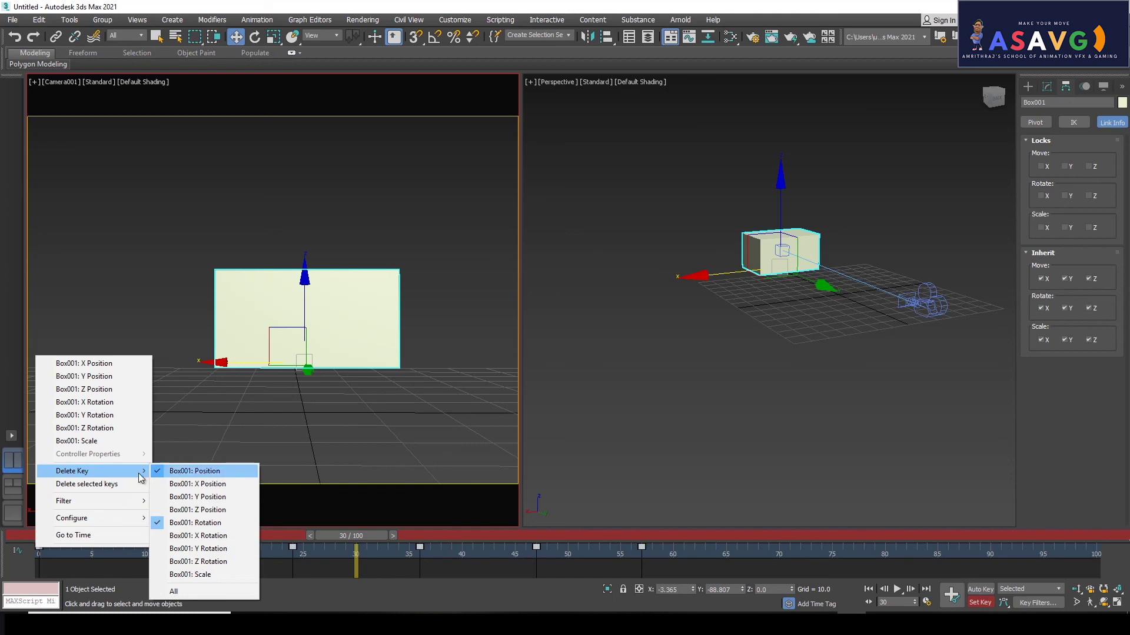
left_click(481, 552)
right_click(535, 548)
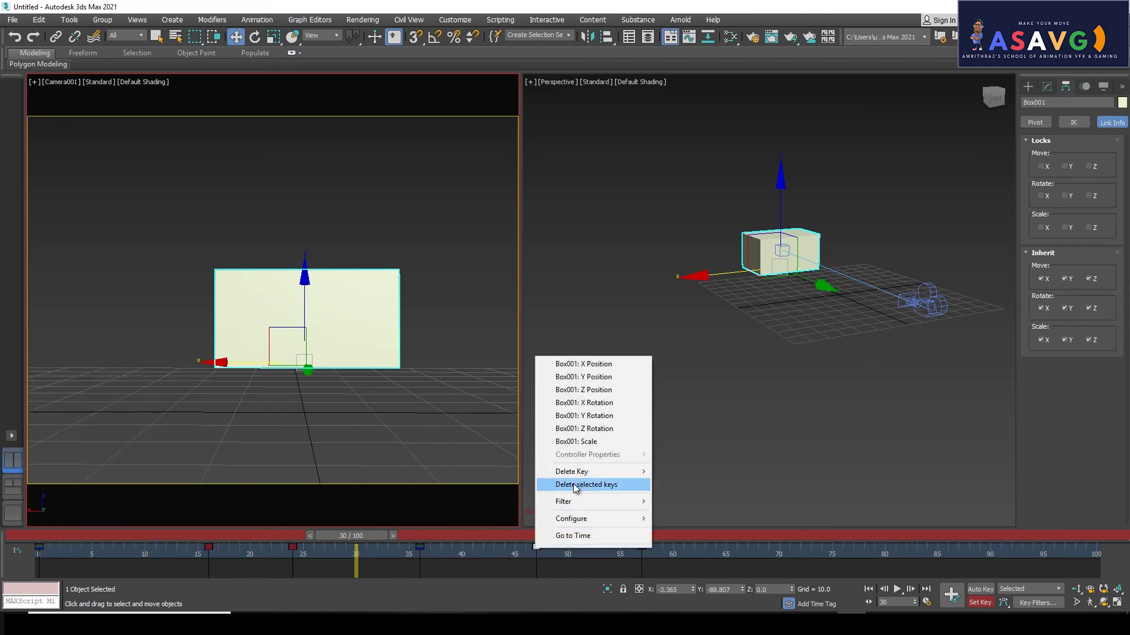
left_click(576, 486)
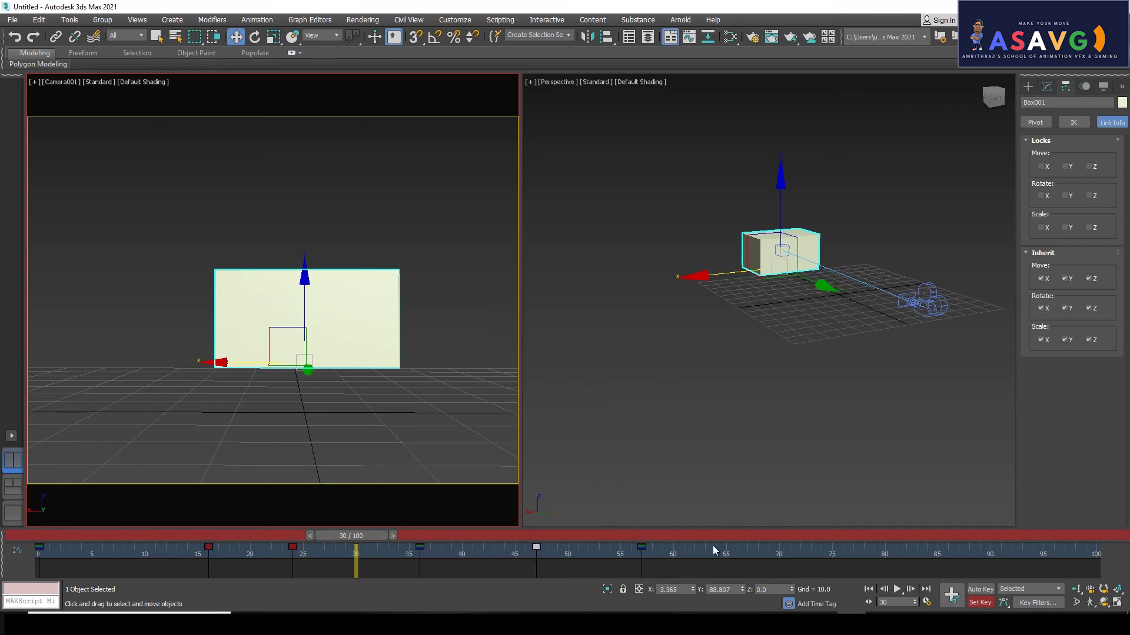
Step: Delete the leftover keys near frame 47 and any remaining ones, then return to frame 0
left_click_drag(642, 547, 534, 556)
key("Delete")
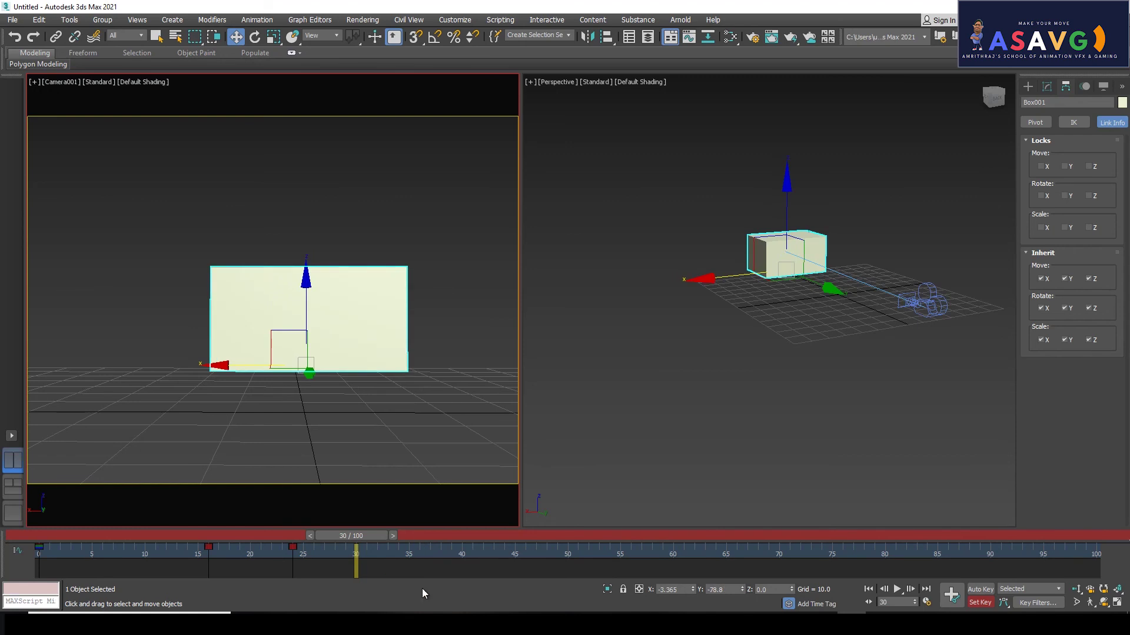
left_click_drag(358, 537, 209, 537)
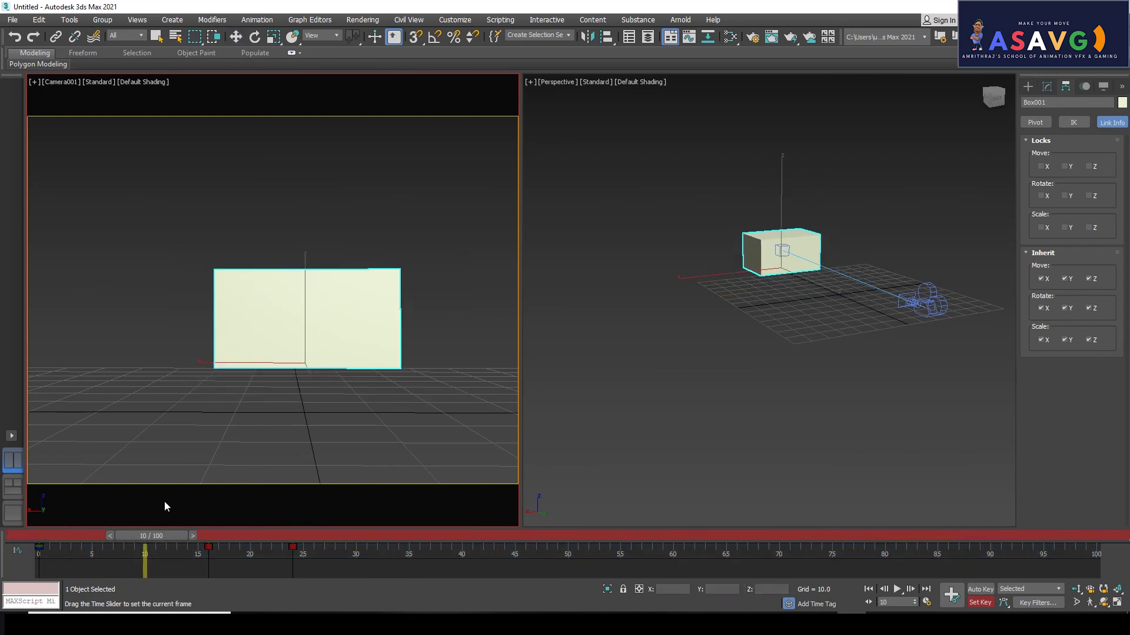
left_click_drag(453, 539, 428, 563)
key("Delete")
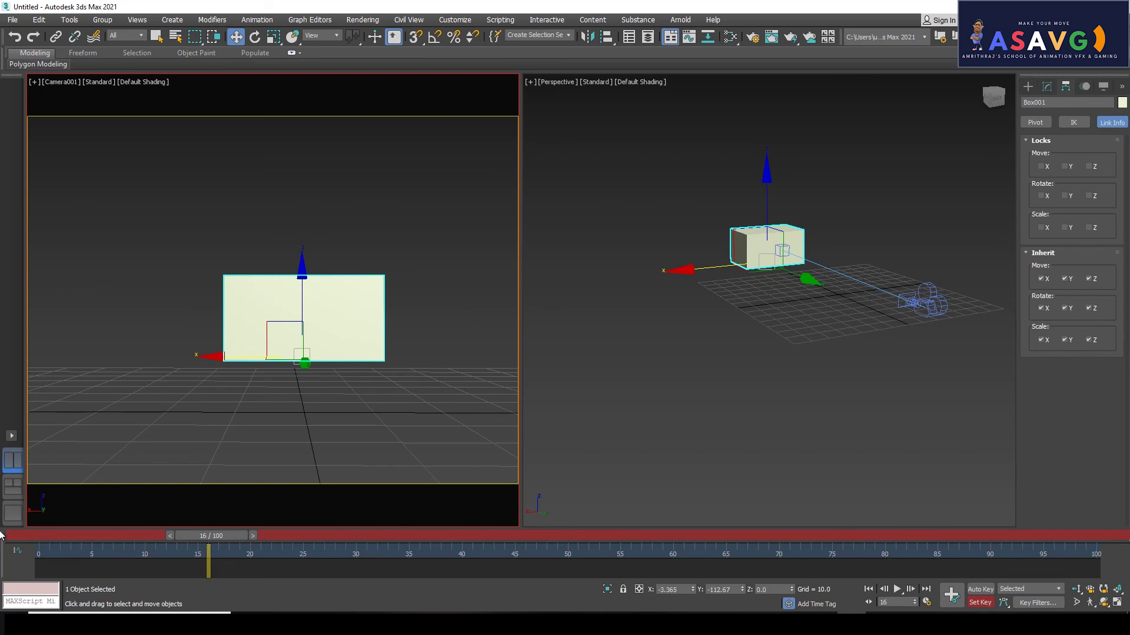
left_click_drag(213, 537, 42, 538)
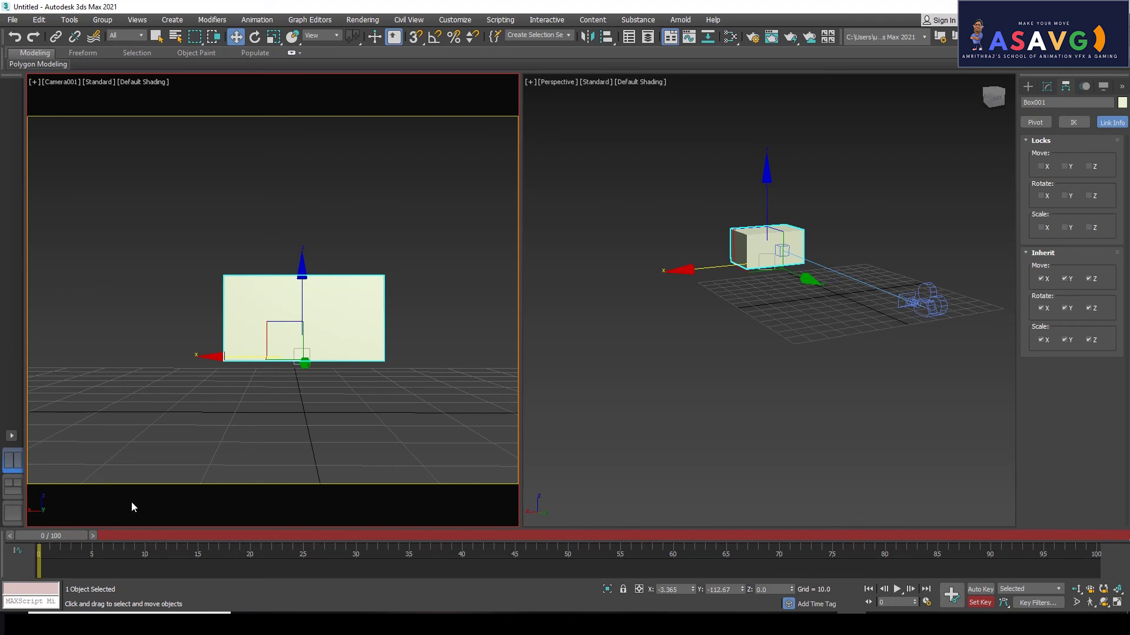
Step: At frame 20, unlock Camera001's Move Y and Z and push it toward the box
left_click(926, 307)
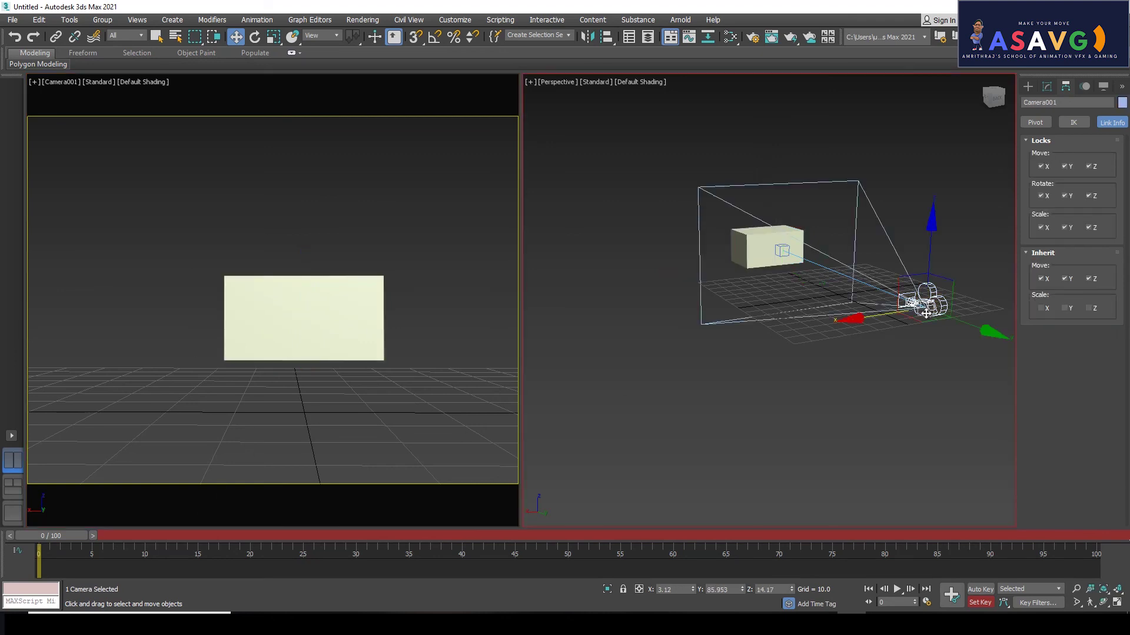
left_click_drag(69, 541, 267, 539)
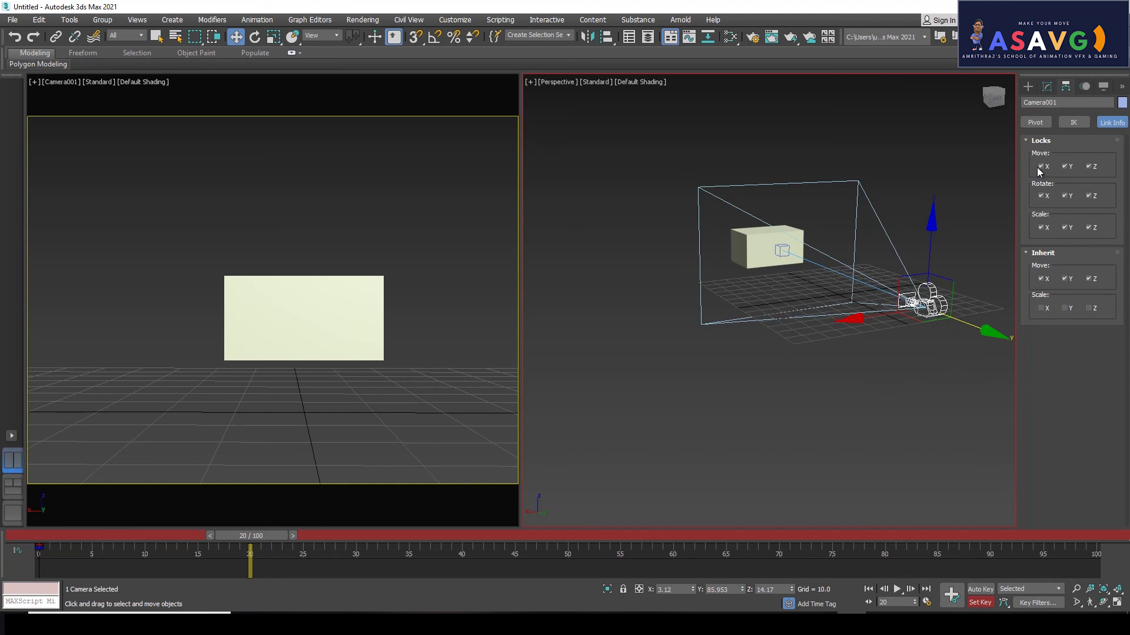
left_click(1065, 167)
left_click(1089, 167)
left_click_drag(984, 325, 892, 291)
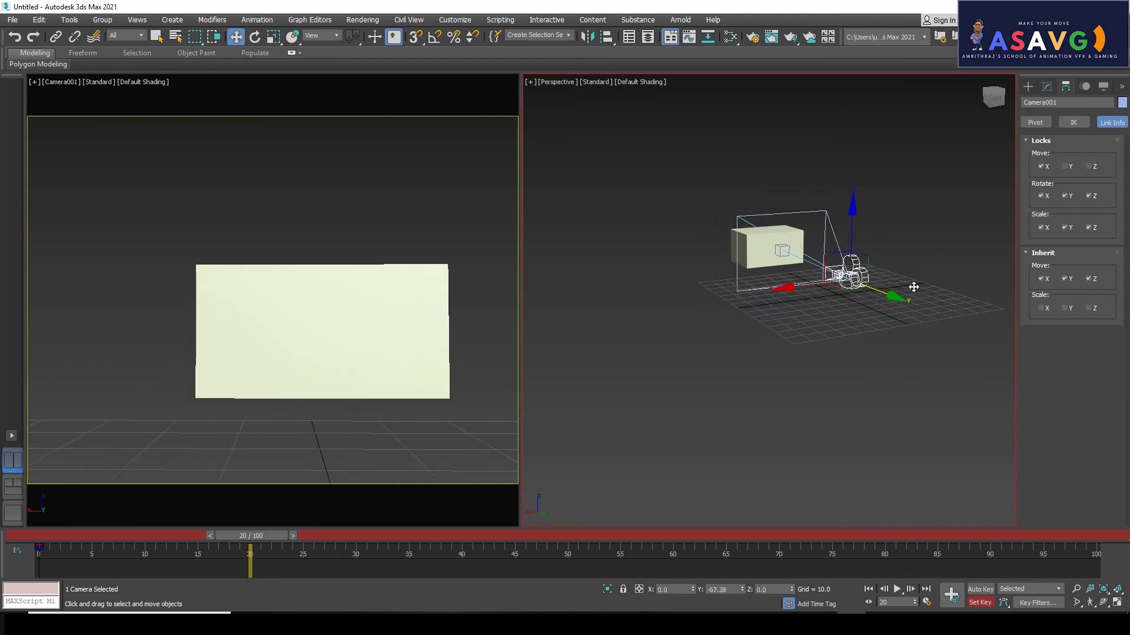
right_click(171, 513)
Step: Play the camera push-in twice from frame 0, then return to frame 0 with Move active
left_click_drag(268, 533, 36, 541)
left_click(894, 588)
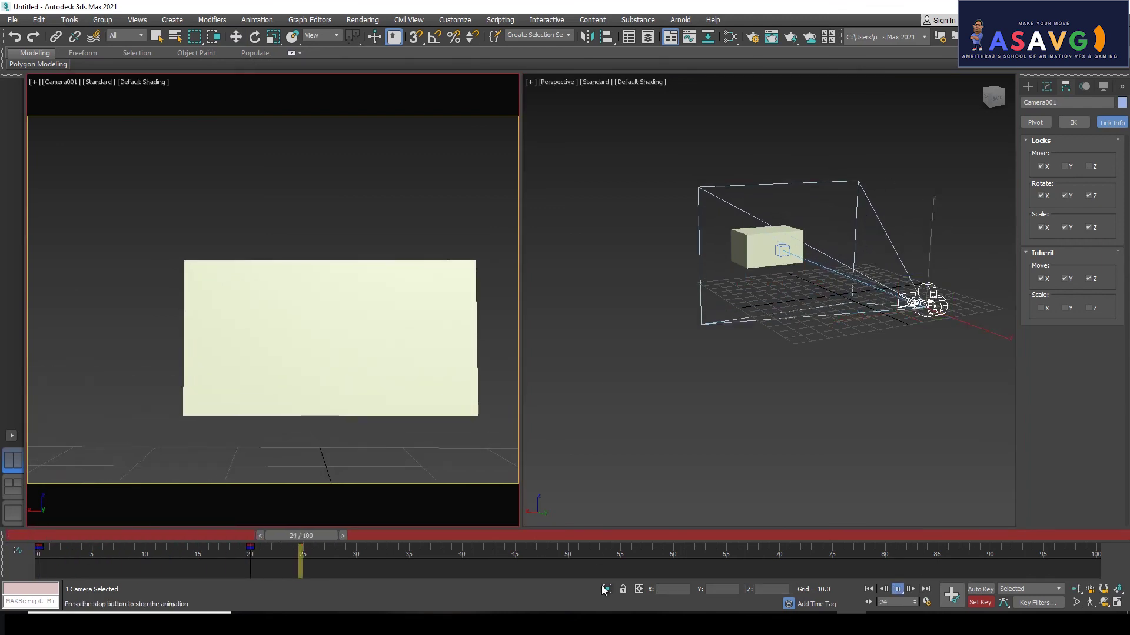
left_click_drag(459, 535, 2, 549)
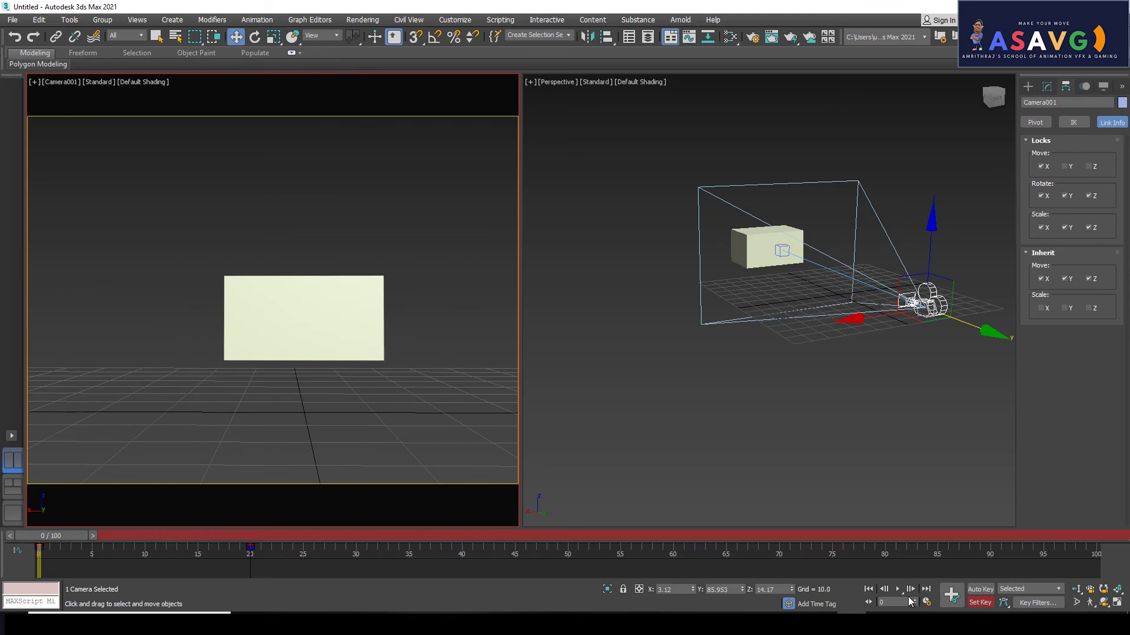
left_click(896, 591)
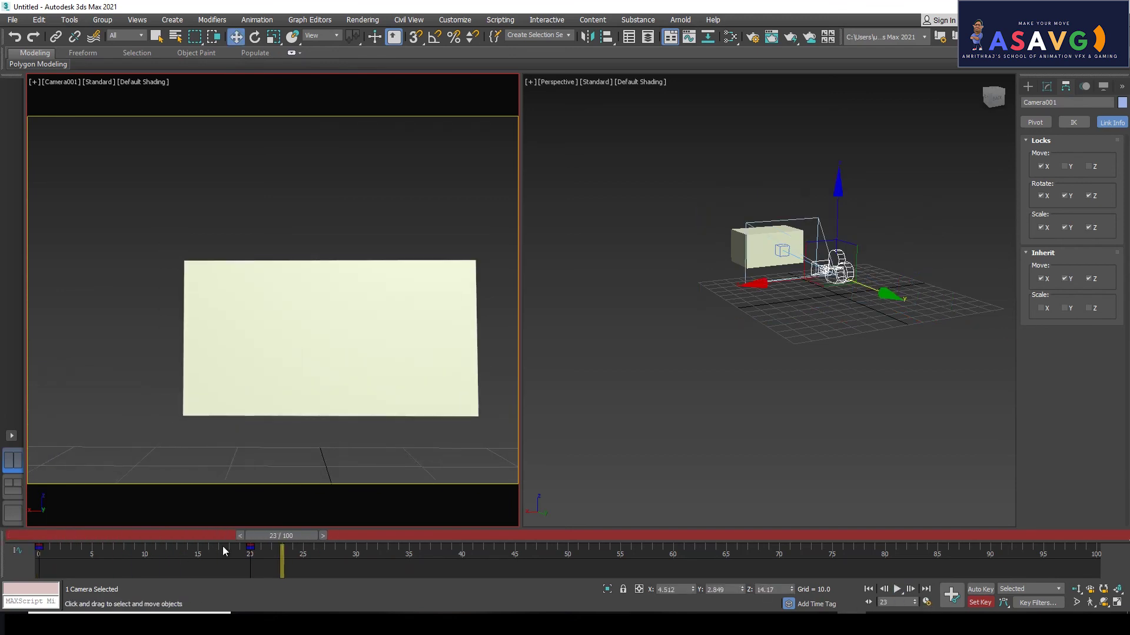
left_click_drag(244, 537, 35, 550)
key("w")
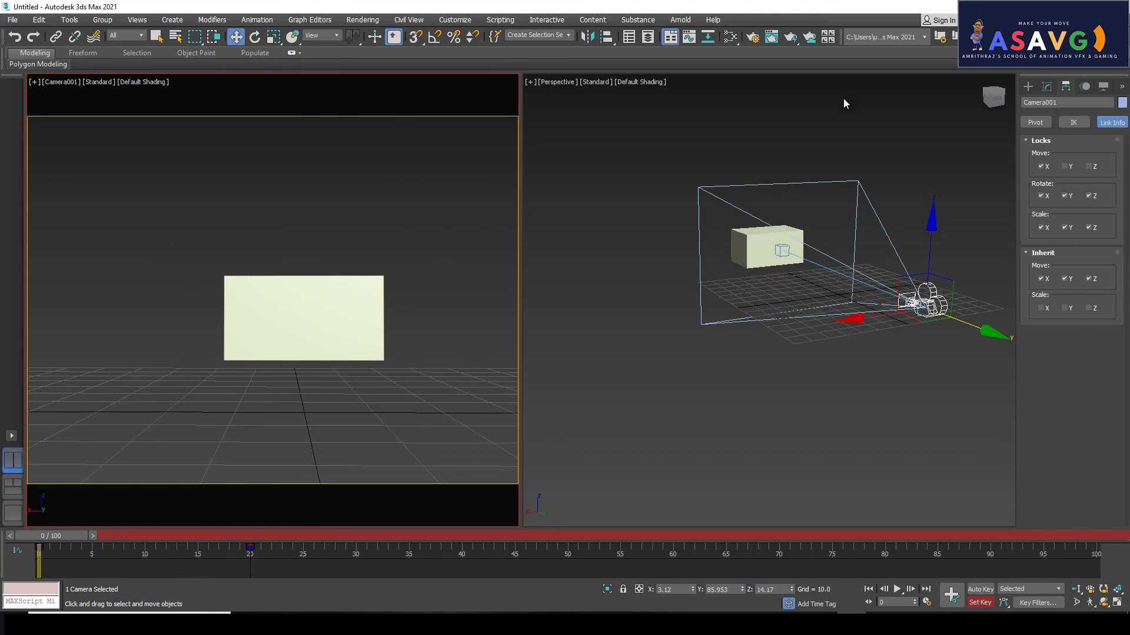
key("alt+w")
key("alt+w")
key("alt+w")
key("alt+w")
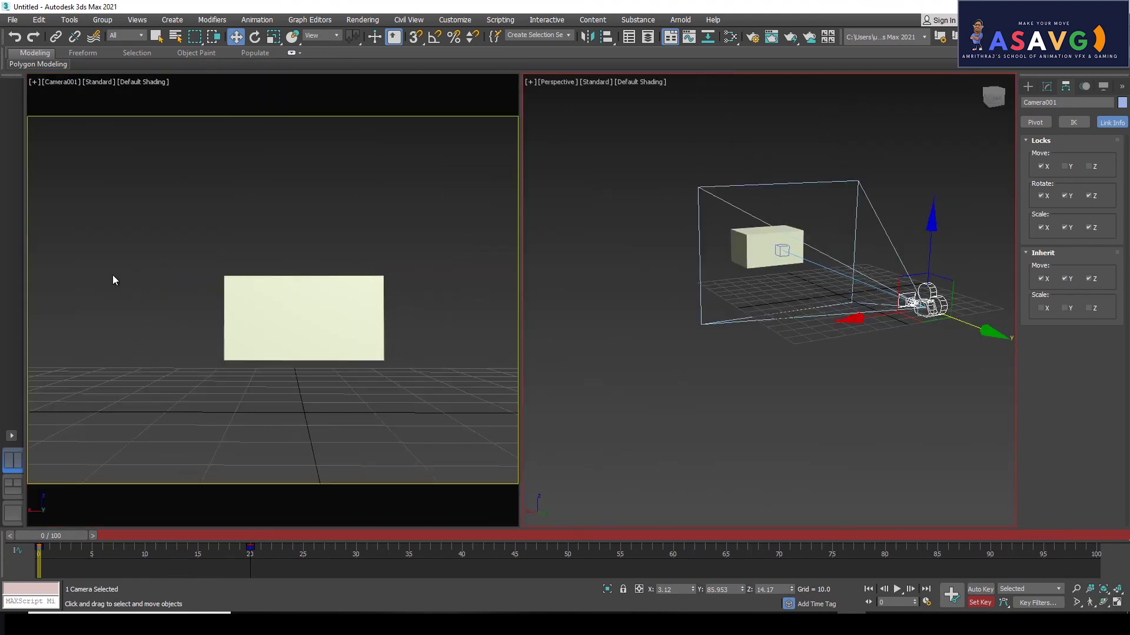